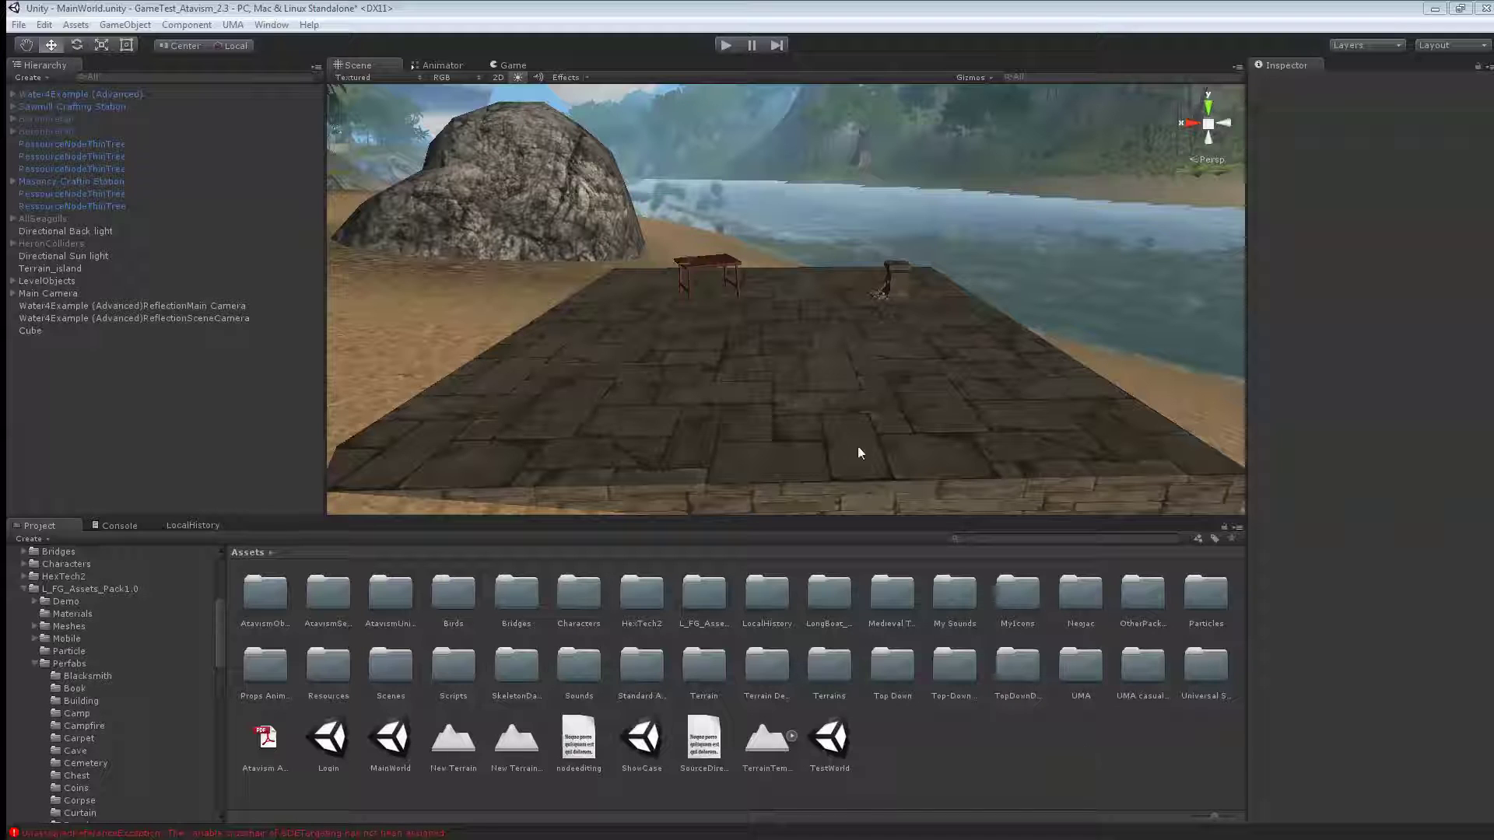
Step: Open the Atavism Online editor's Items section and start a new item
{"action": "left_click", "coordinate": [272, 25]}
{"action": "left_click", "coordinate": [330, 124]}
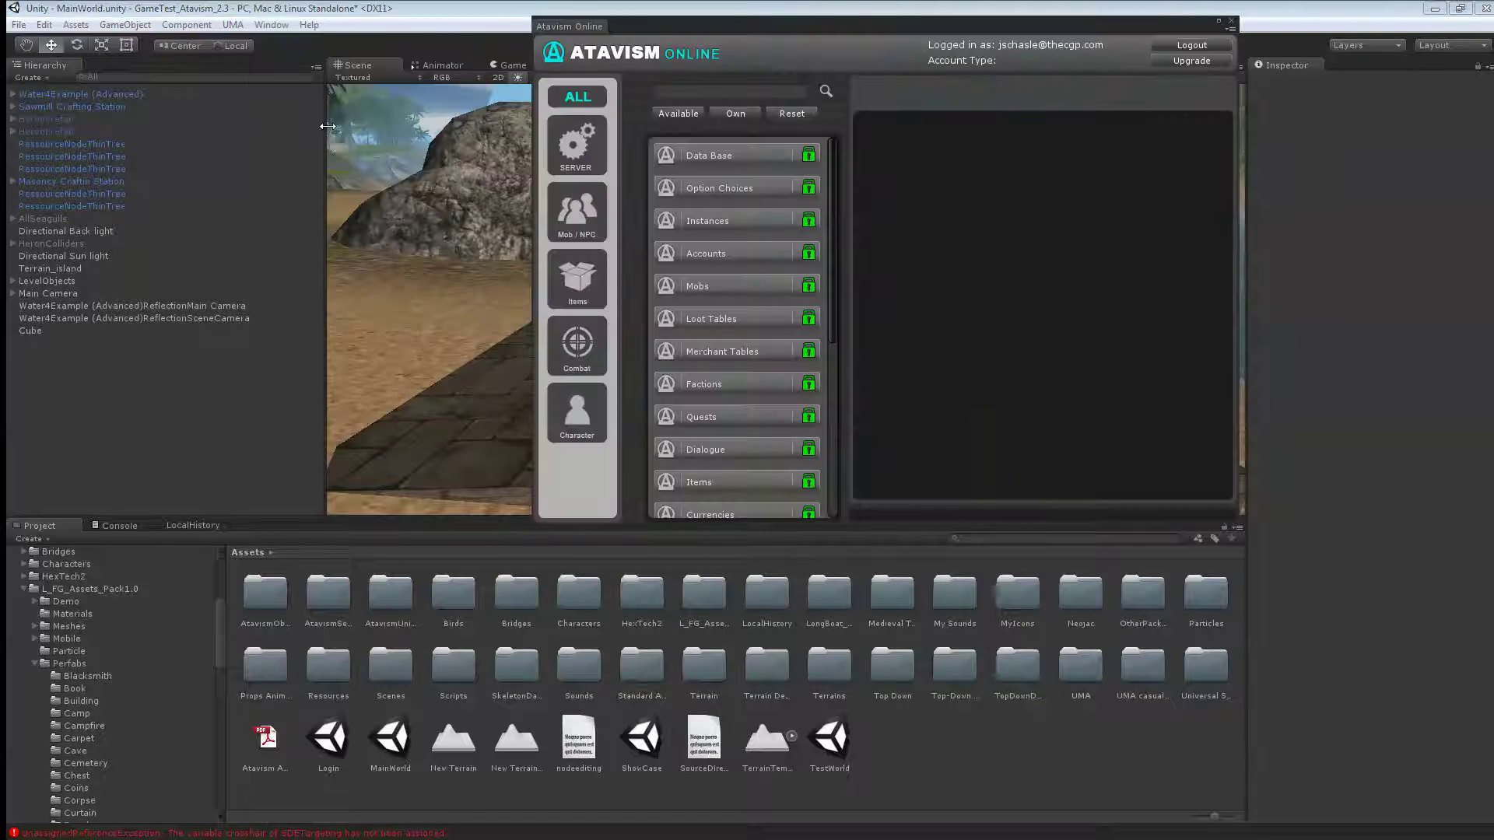
{"action": "left_click", "coordinate": [580, 282]}
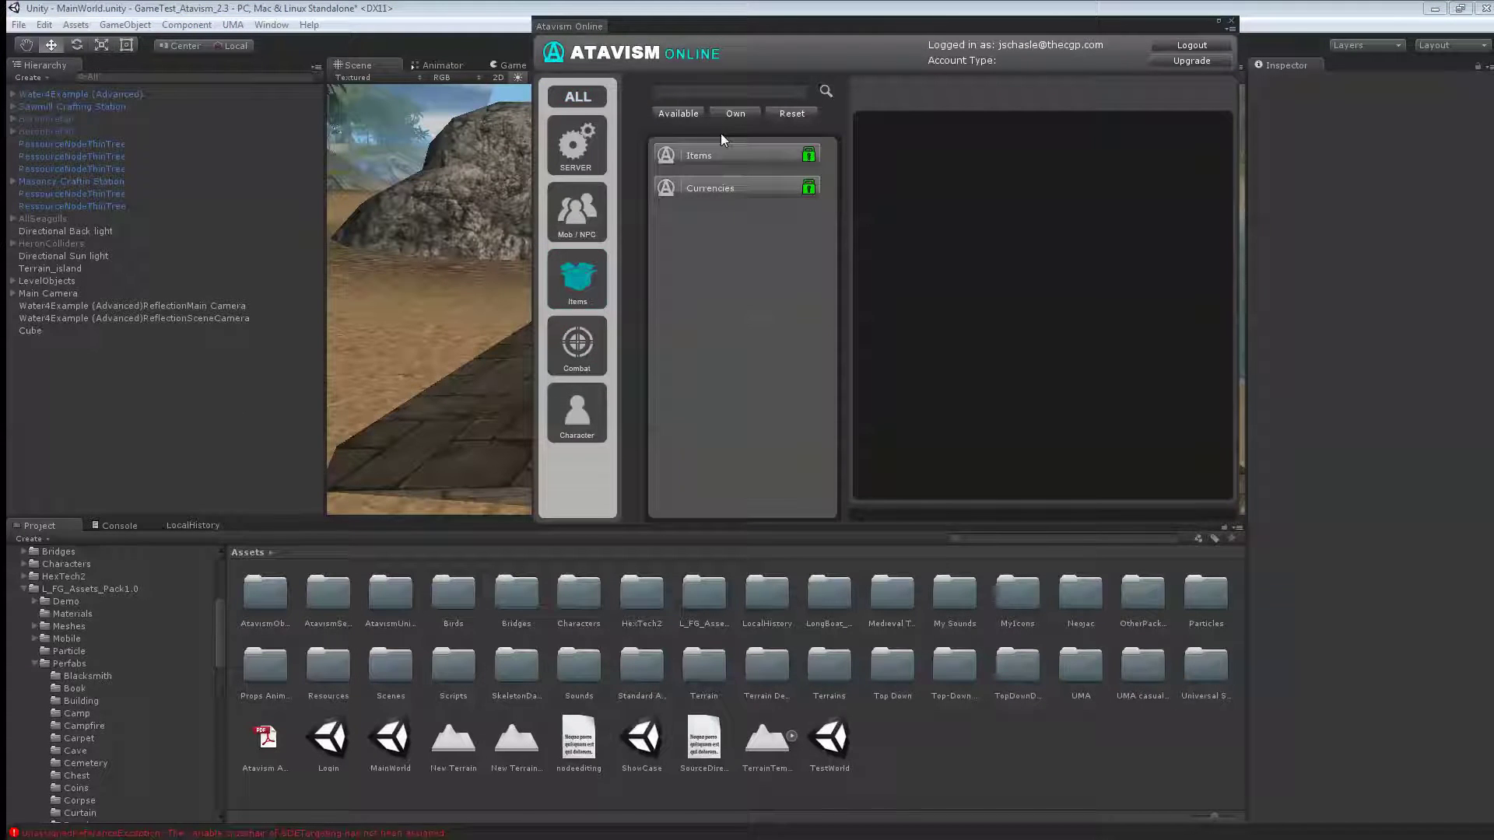
{"action": "left_click", "coordinate": [729, 153]}
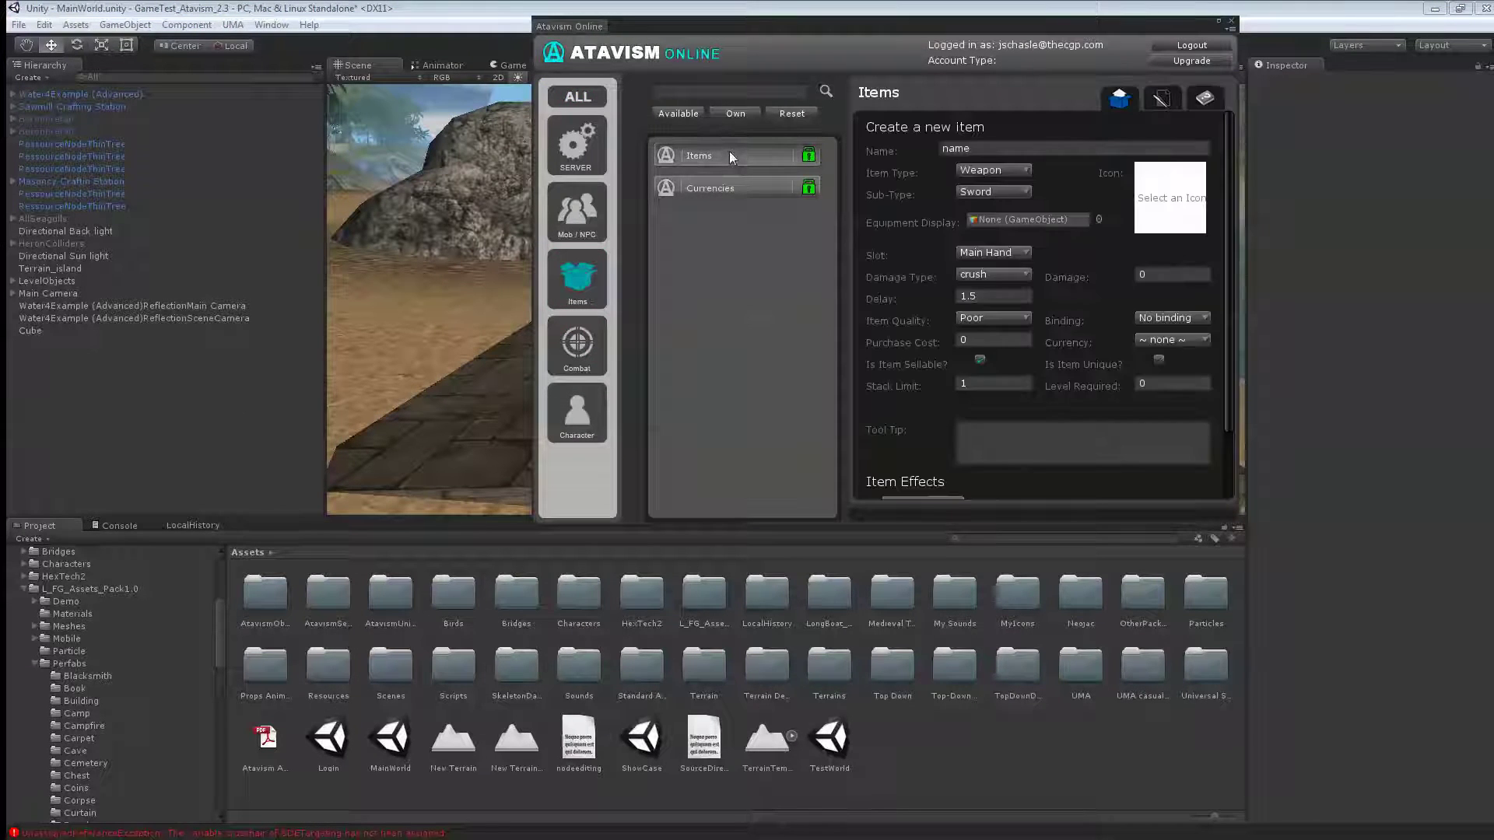
Step: Name the item Iron Ore, make it a Material, and give it the item_ironOre icon
{"action": "left_click", "coordinate": [1015, 147]}
{"action": "type", "text": "Iron Ore"}
{"action": "left_click", "coordinate": [994, 170]}
{"action": "left_click", "coordinate": [996, 240]}
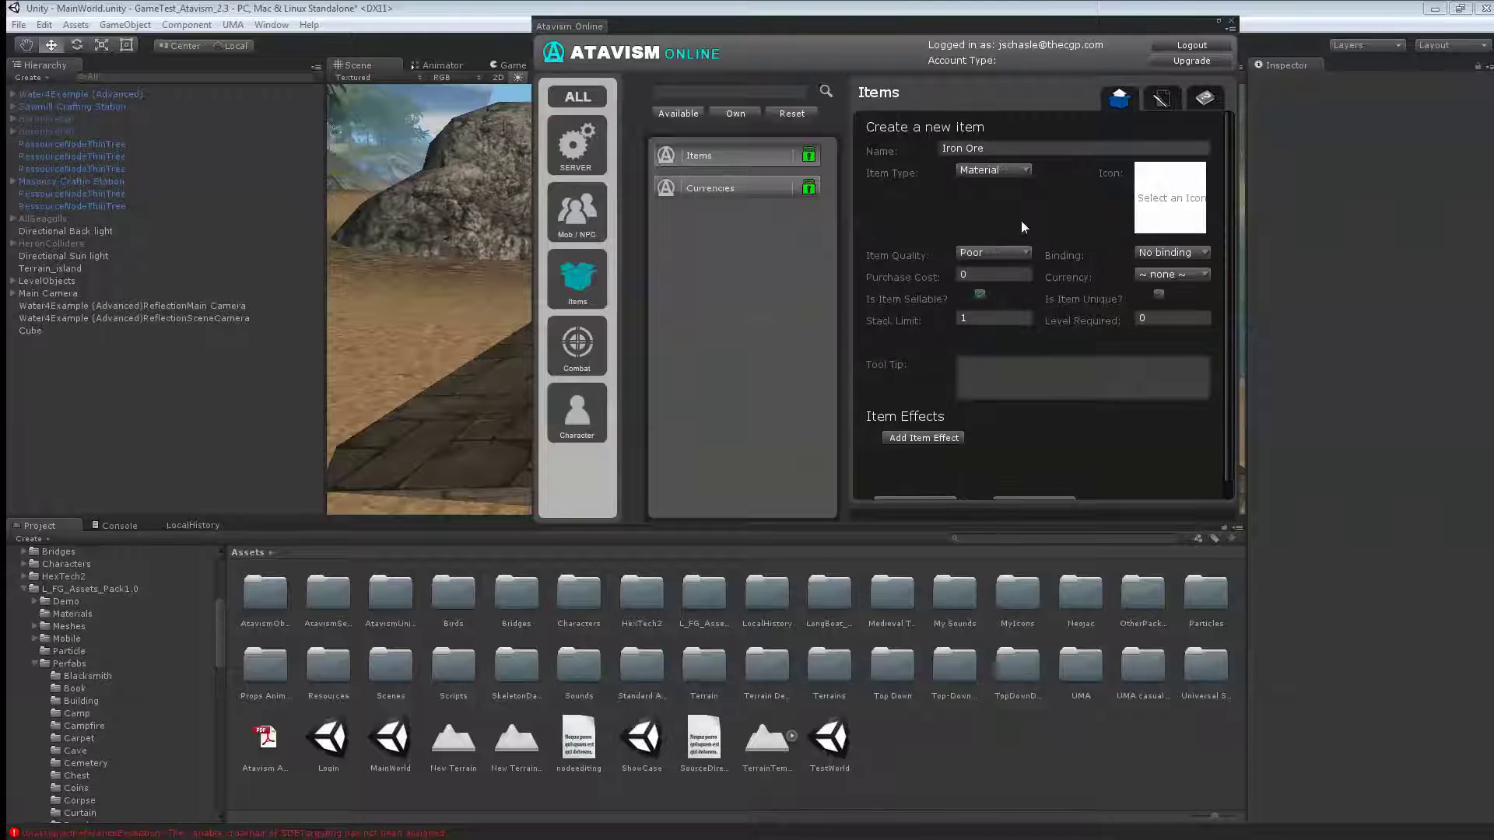
{"action": "left_click", "coordinate": [1182, 201]}
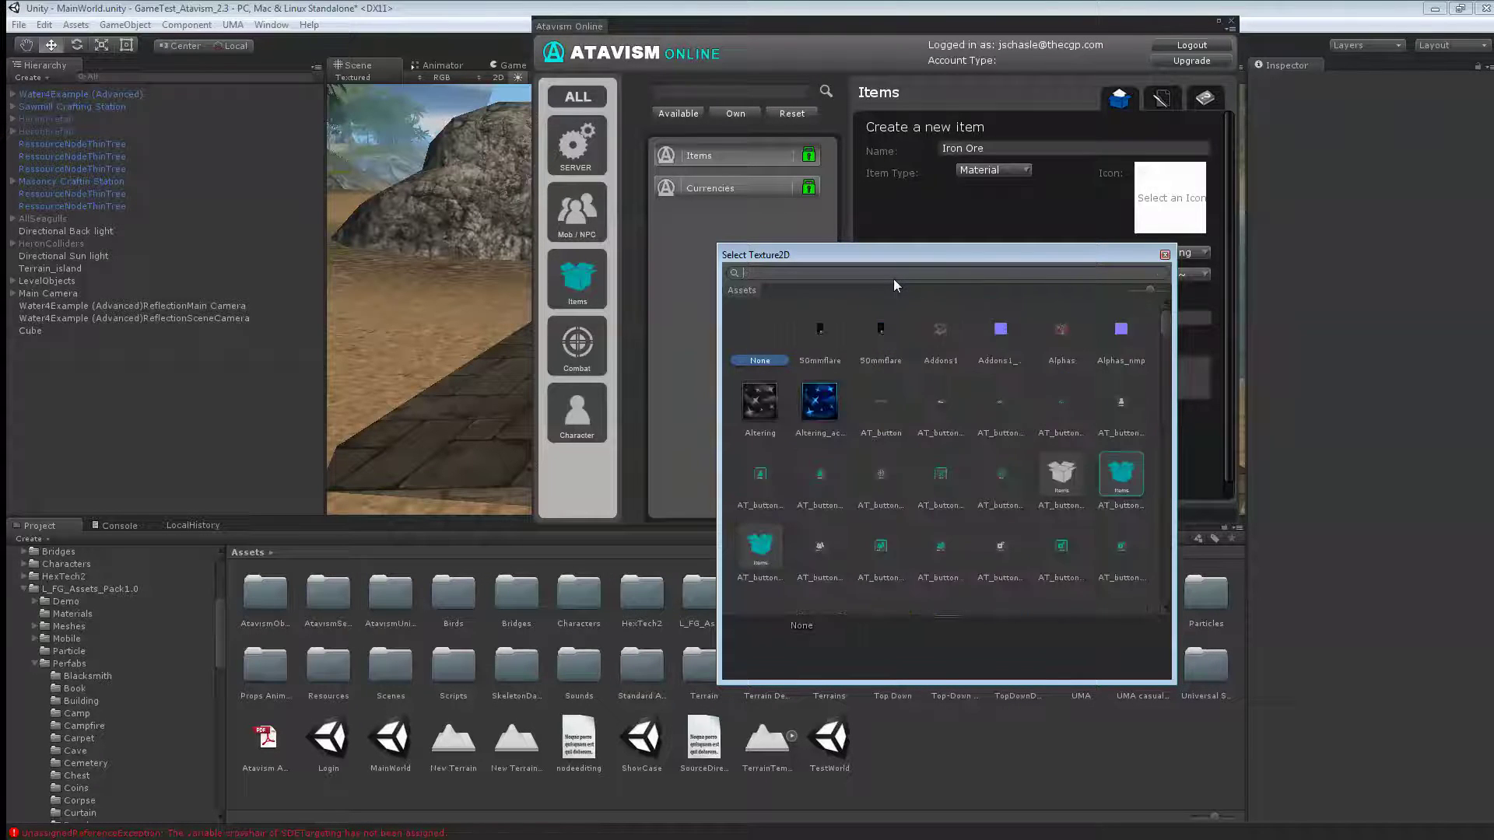
{"action": "type", "text": "iron"}
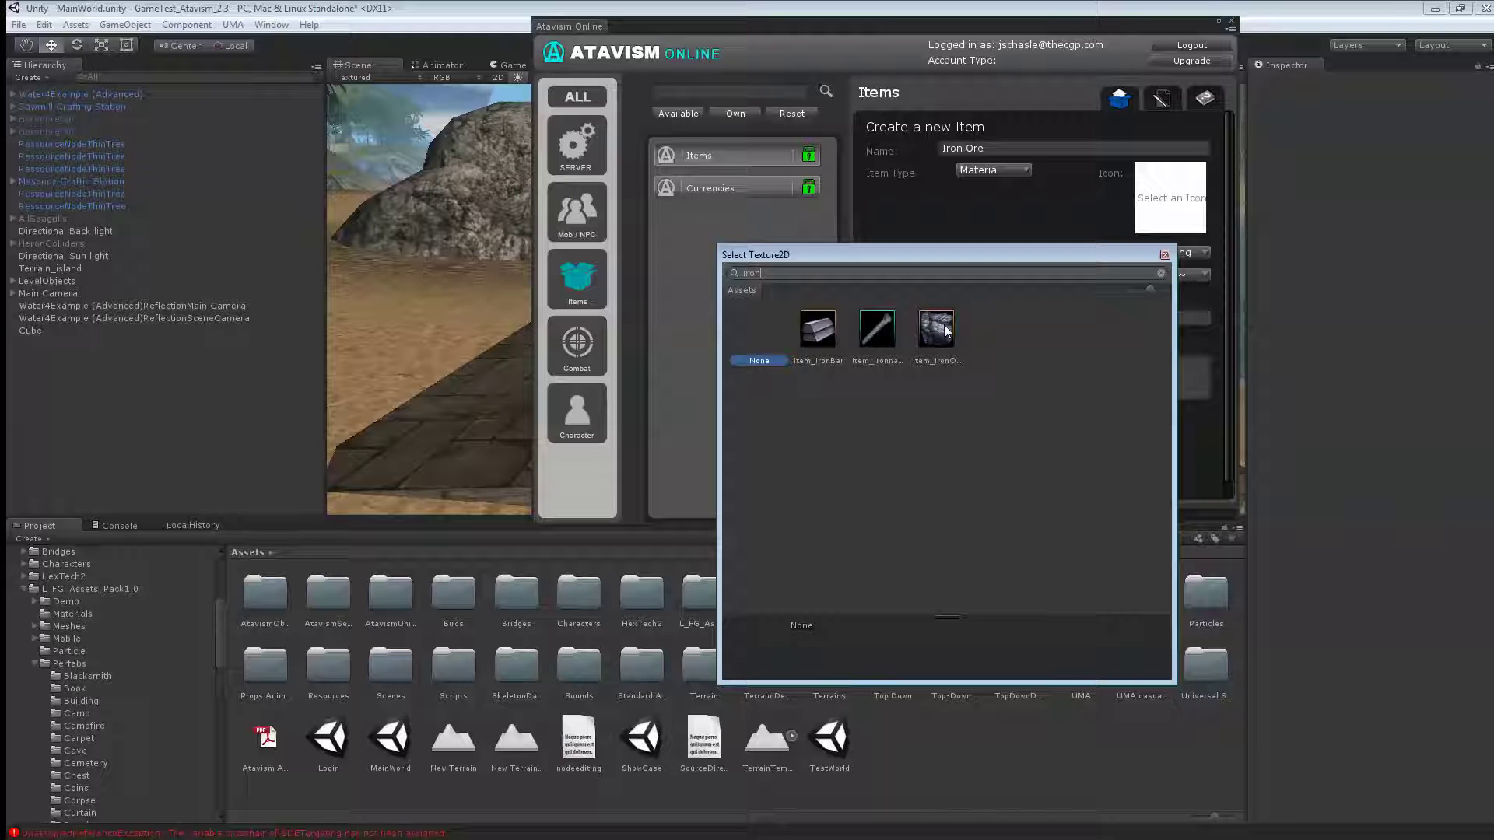
{"action": "double_click", "coordinate": [937, 331]}
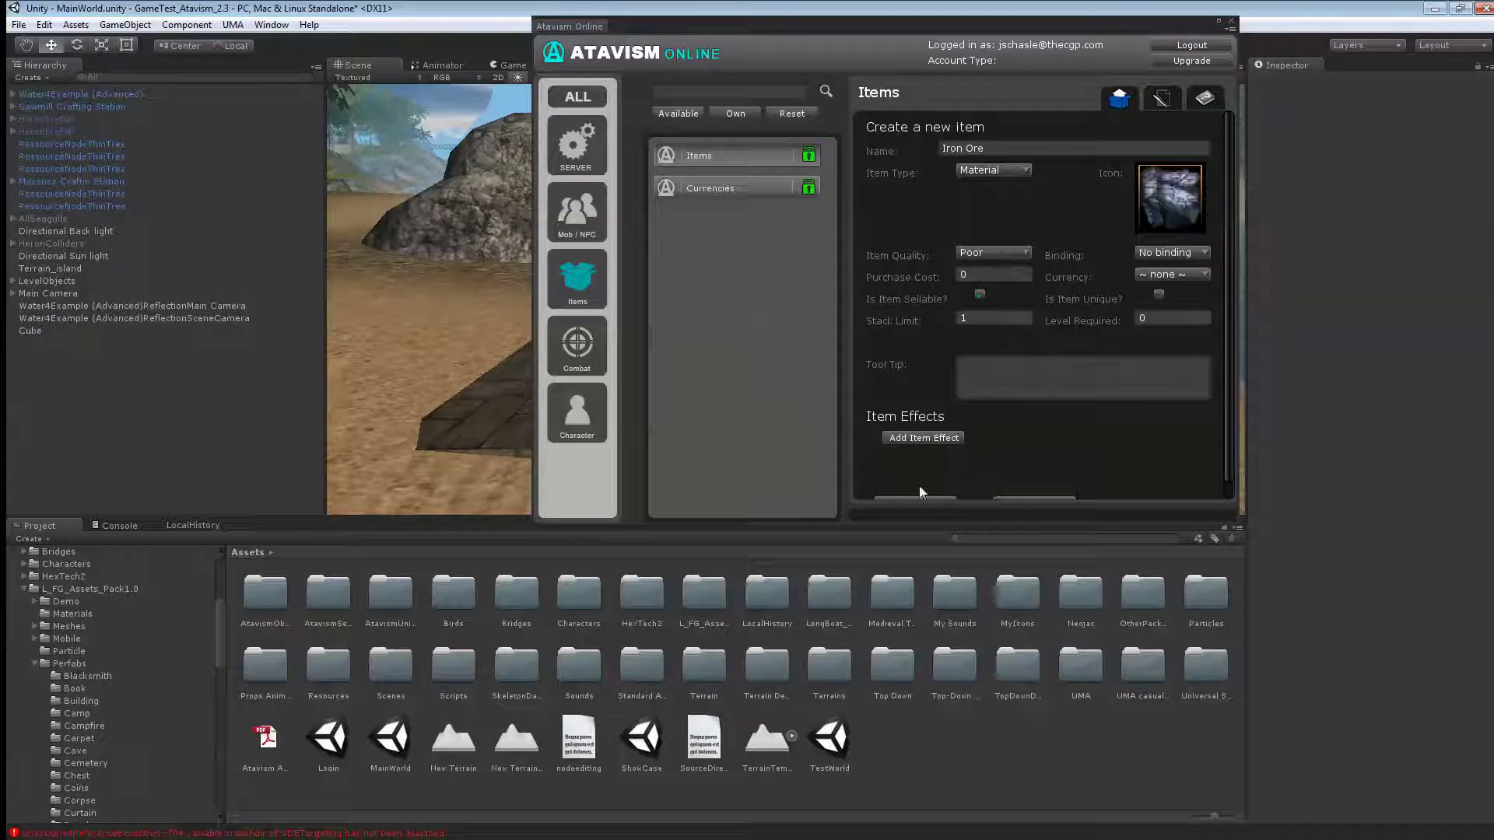
{"action": "scroll", "coordinate": [1012, 432], "scroll_direction": "down", "scroll_amount": 1}
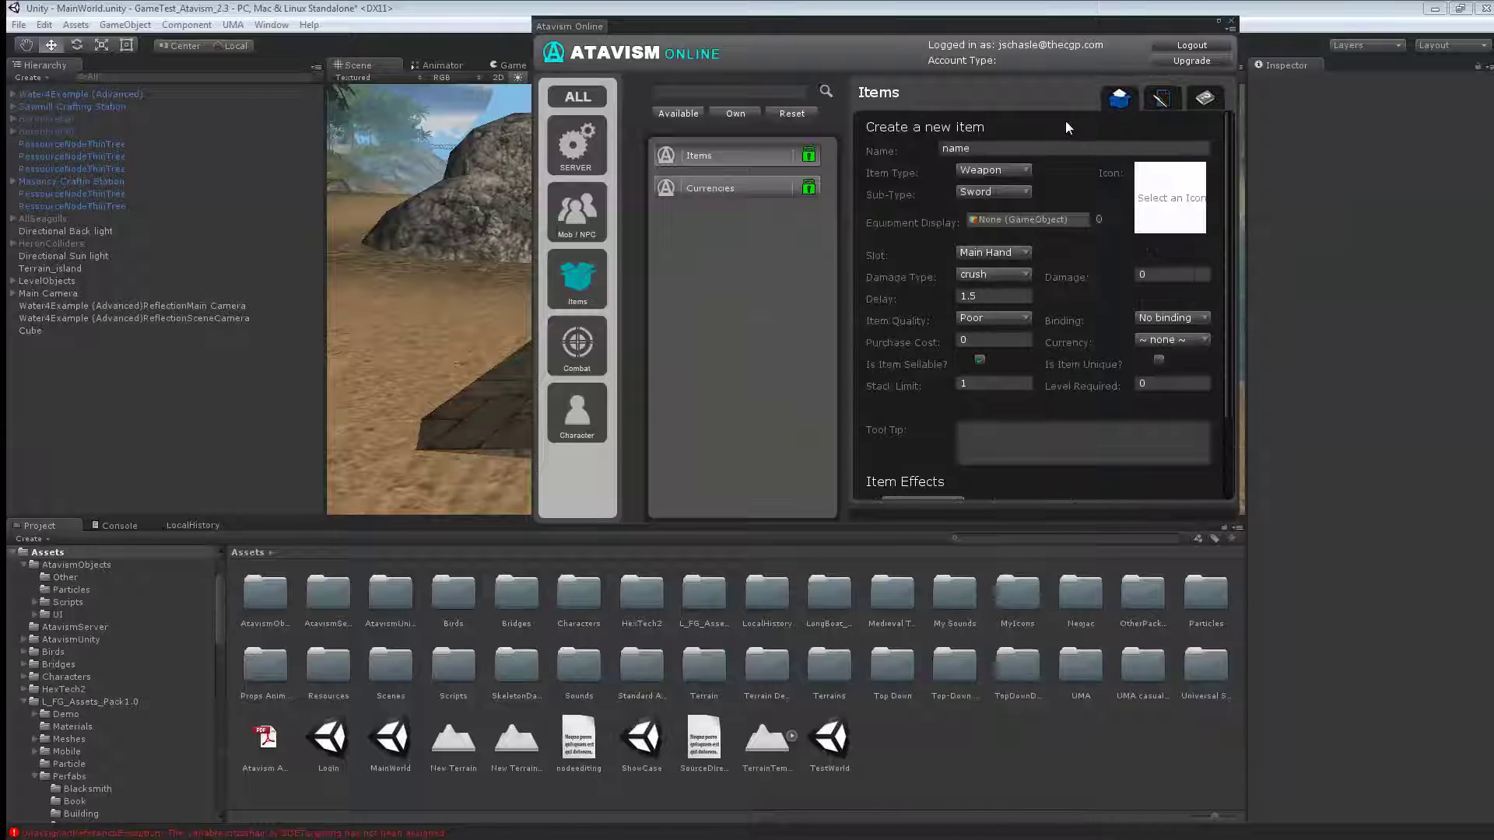
Step: Create and save an Iron Bar Material item with the item_ironBar icon
{"action": "left_click", "coordinate": [1022, 148]}
{"action": "type", "text": "Iron Bar"}
{"action": "left_click", "coordinate": [1010, 170]}
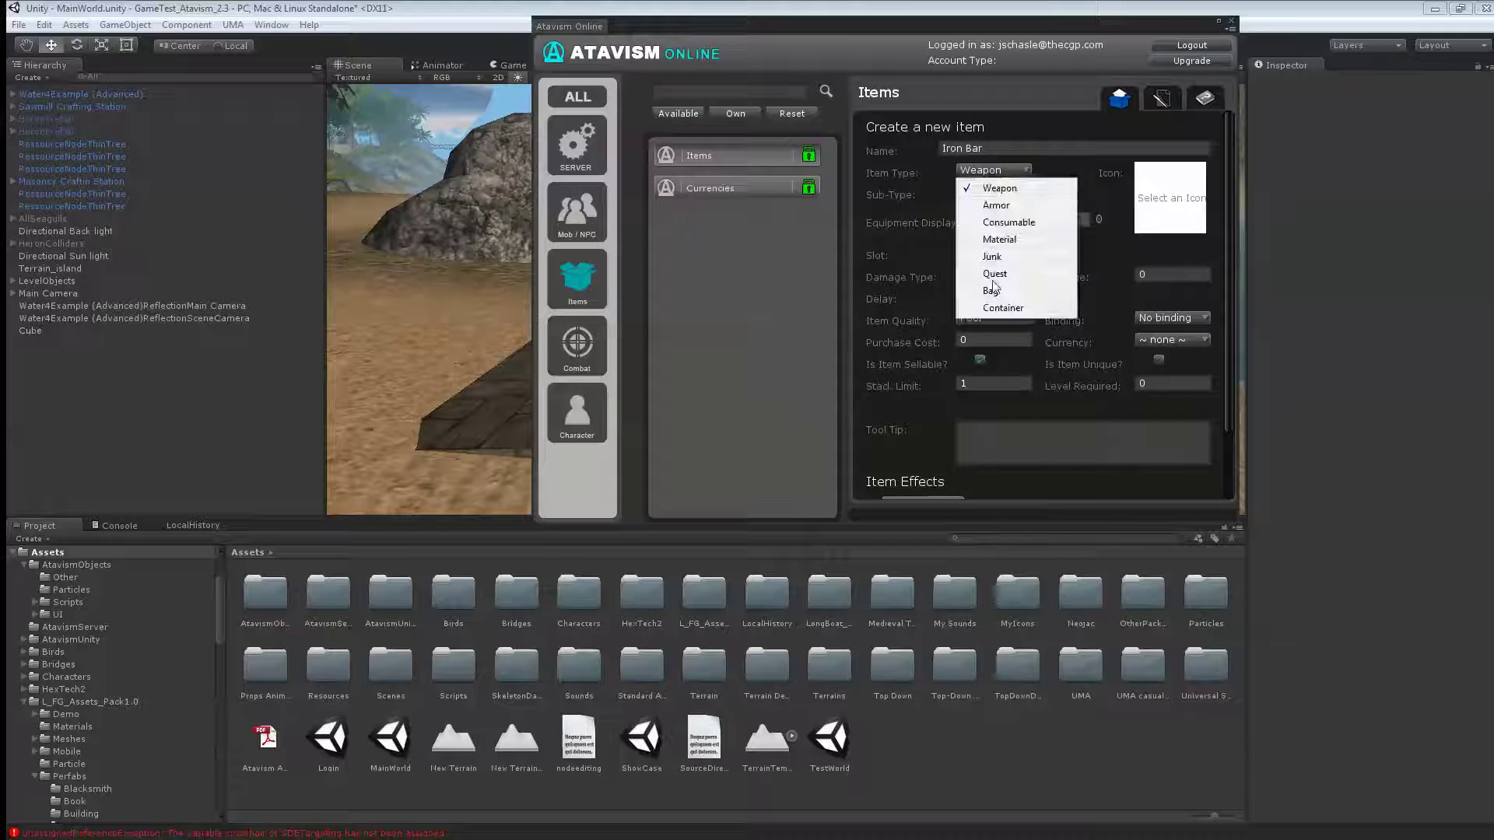
{"action": "left_click", "coordinate": [1012, 233]}
{"action": "left_click", "coordinate": [1146, 183]}
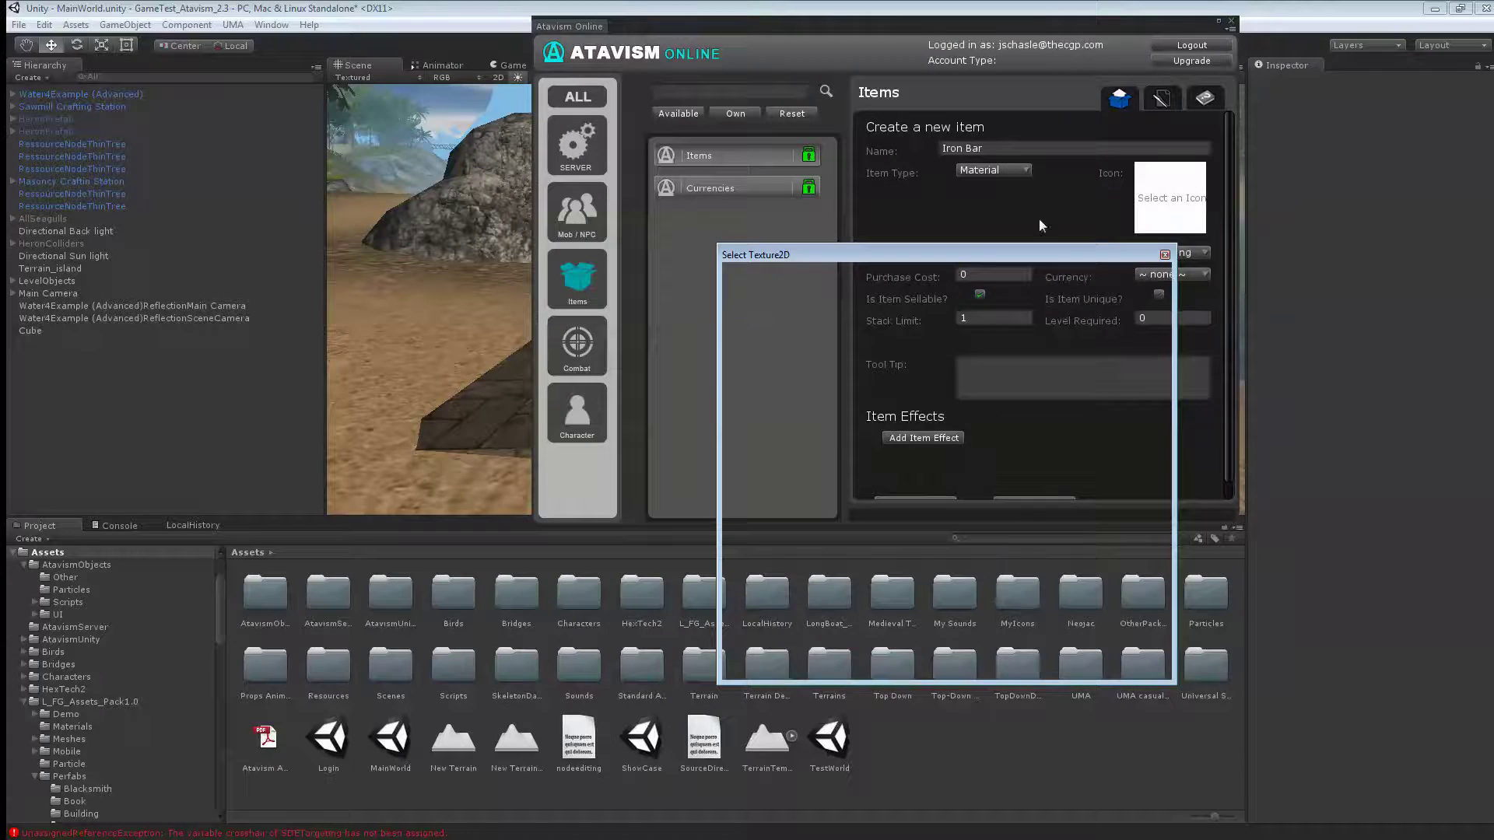
{"action": "type", "text": "iron"}
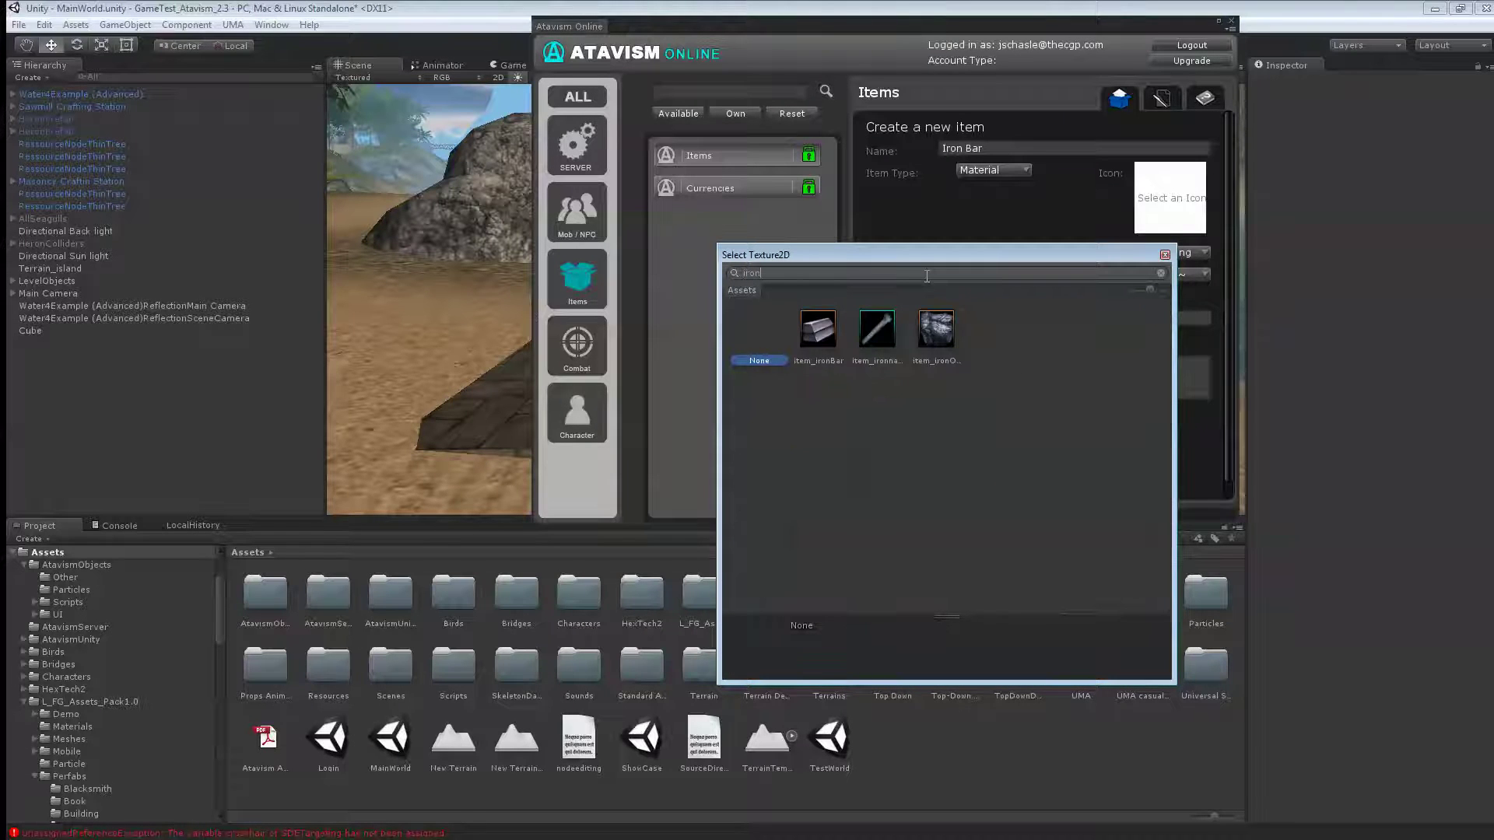
{"action": "double_click", "coordinate": [817, 329]}
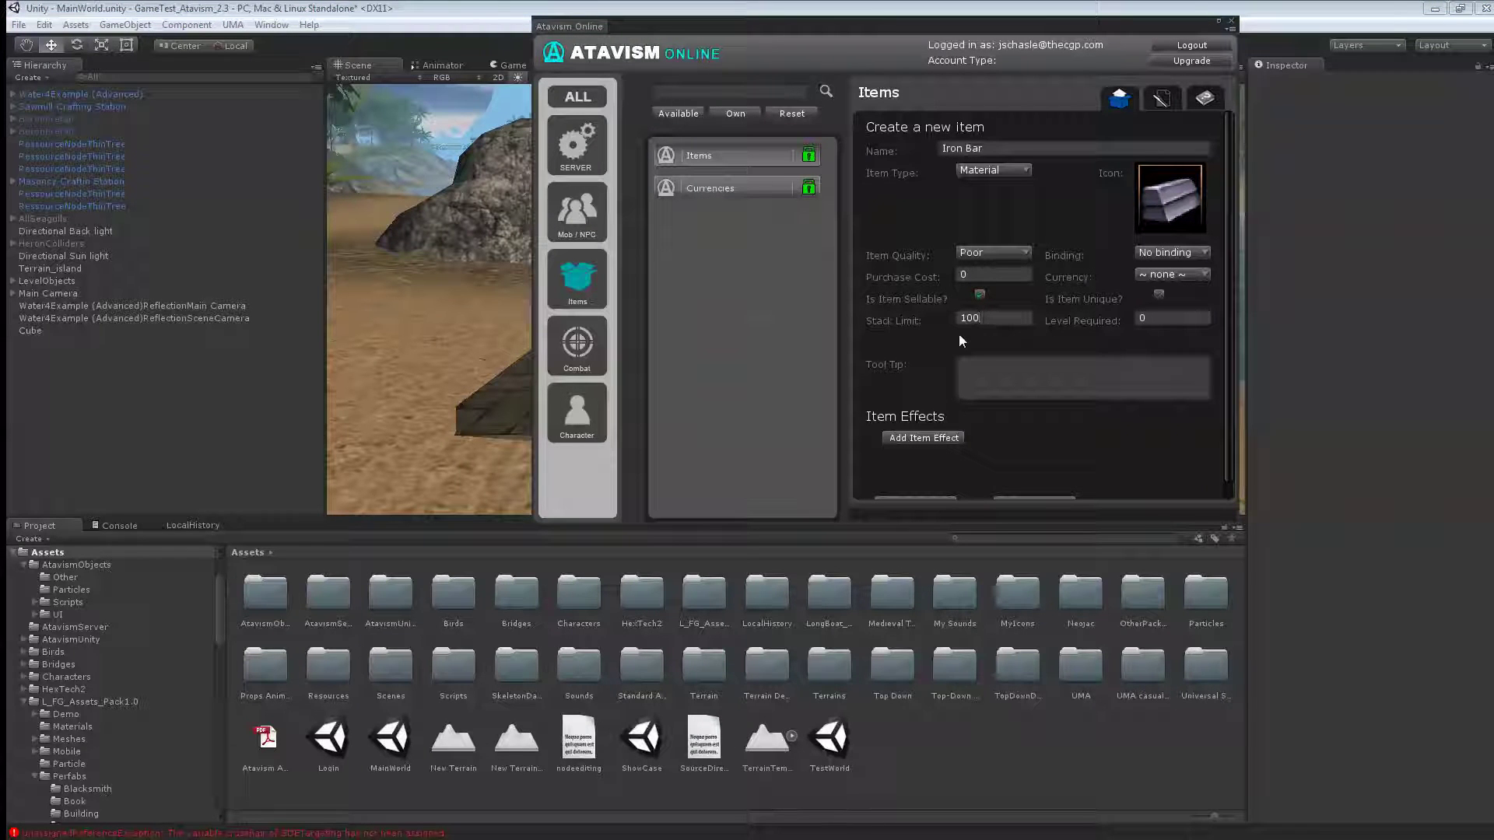
{"action": "scroll", "coordinate": [958, 333], "scroll_direction": "down", "scroll_amount": 1}
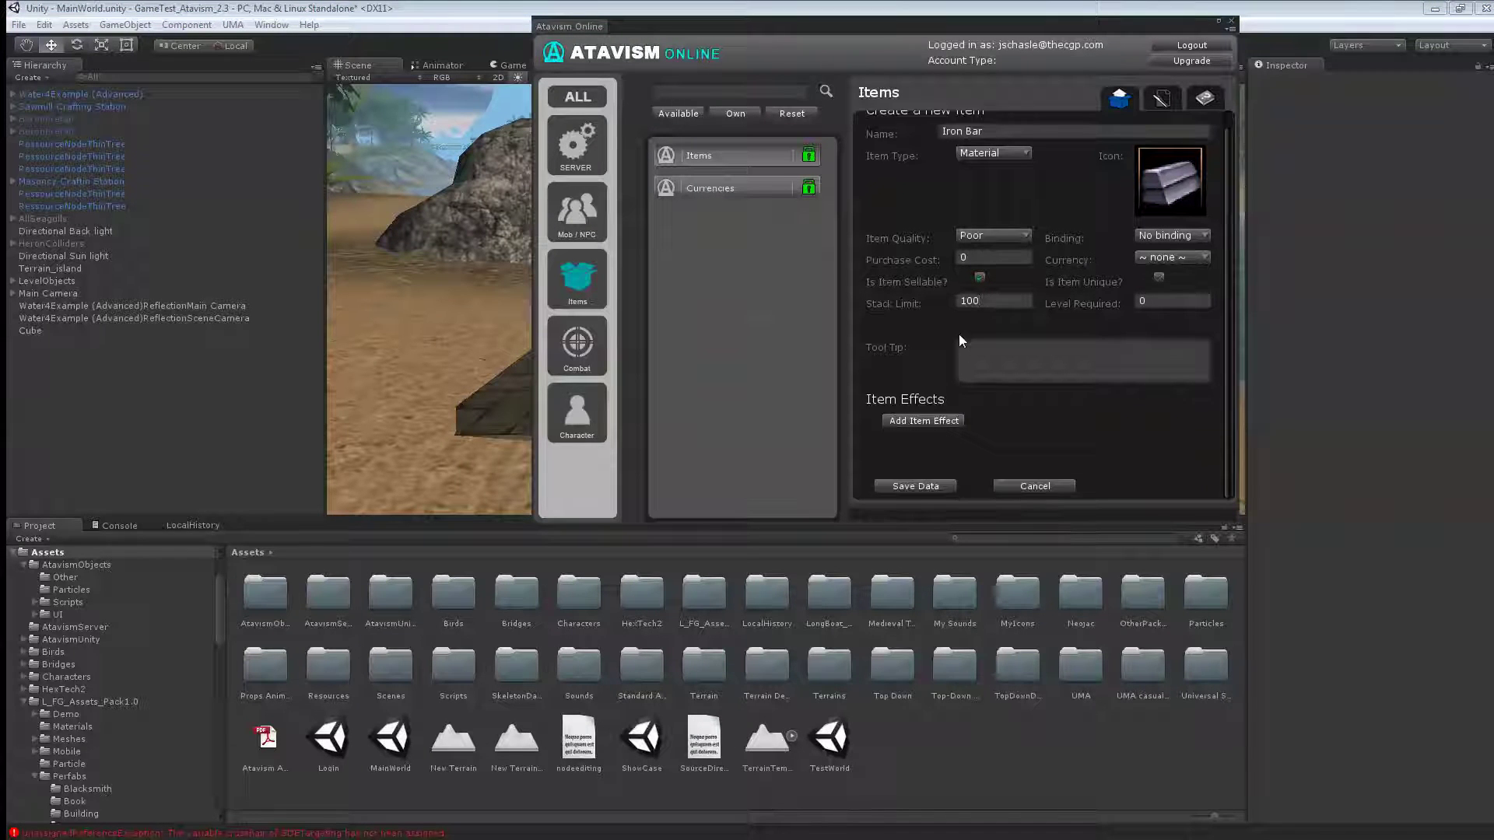
{"action": "left_click", "coordinate": [921, 486]}
Step: Set Iron Ore's stack limit to 100 and save it
{"action": "left_click", "coordinate": [1145, 124]}
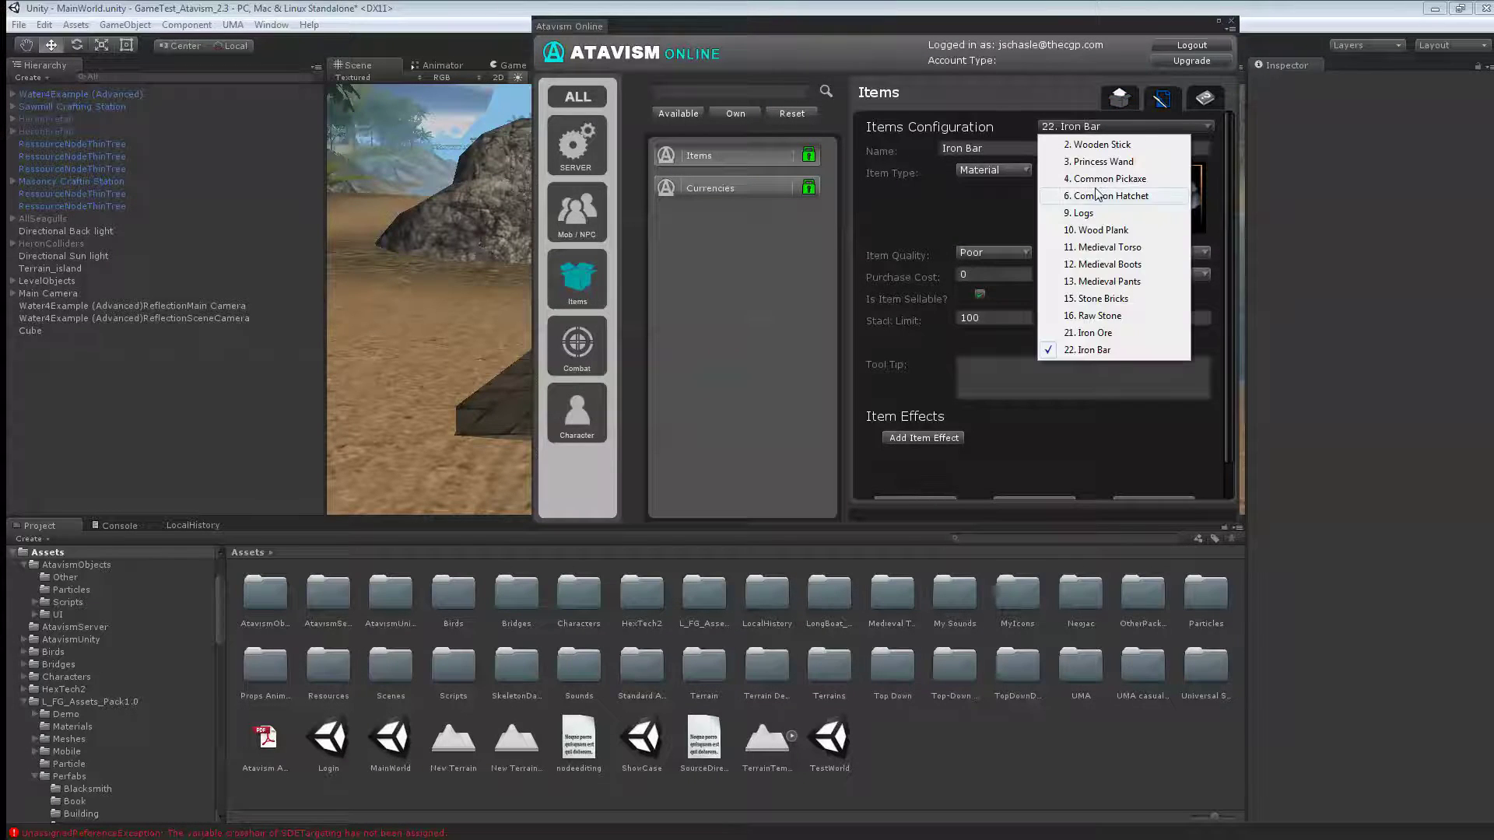
{"action": "left_click", "coordinate": [1074, 335]}
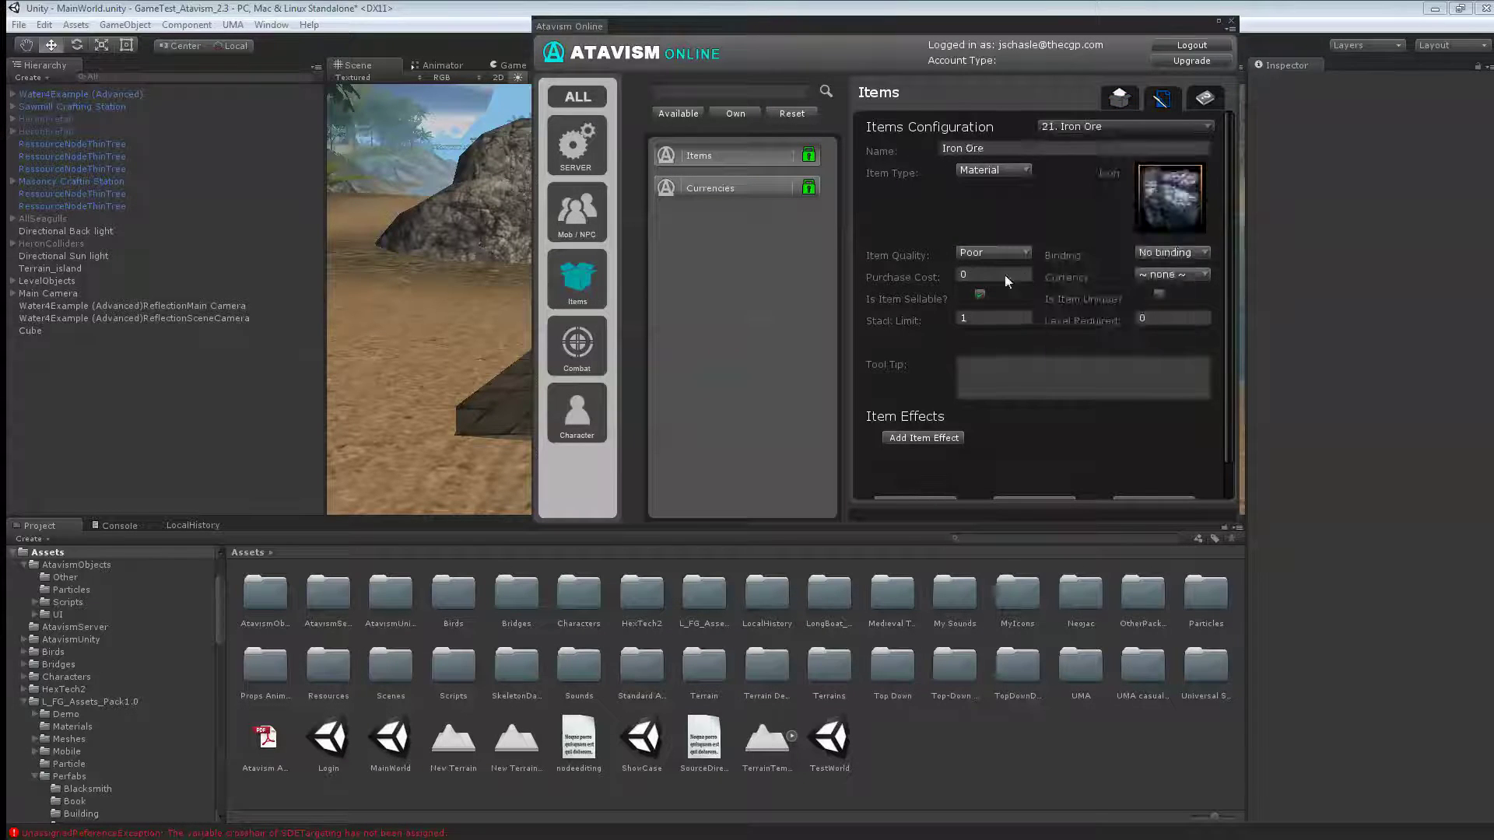
{"action": "left_click", "coordinate": [999, 319]}
{"action": "type", "text": "00"}
{"action": "scroll", "coordinate": [1016, 445], "scroll_direction": "down", "scroll_amount": 1}
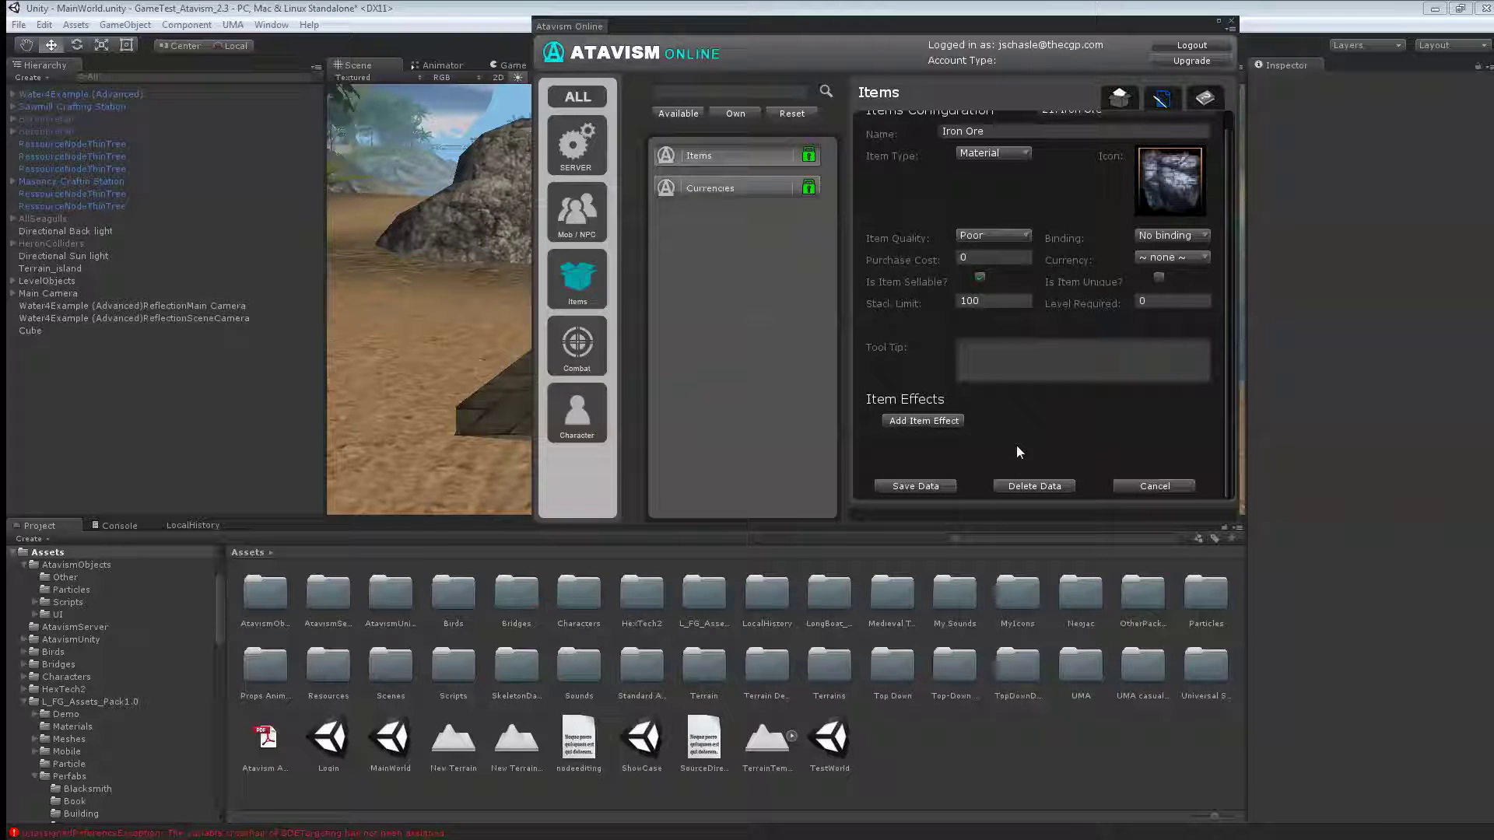
{"action": "left_click", "coordinate": [950, 486]}
Step: Start a new Metallurgy skill using the Engineering texture as its icon
{"action": "left_click", "coordinate": [562, 328]}
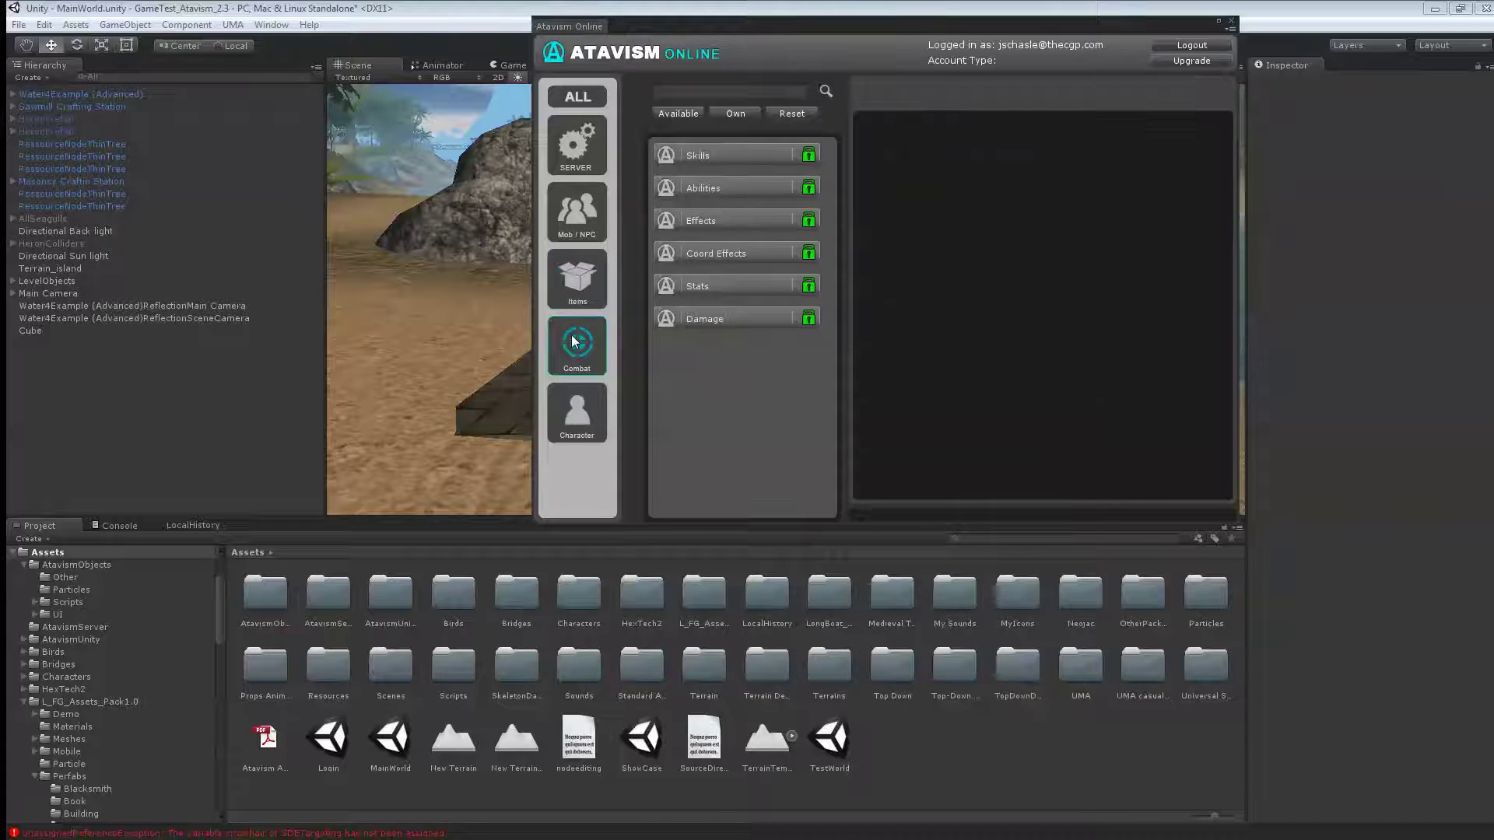
{"action": "left_click", "coordinate": [699, 152]}
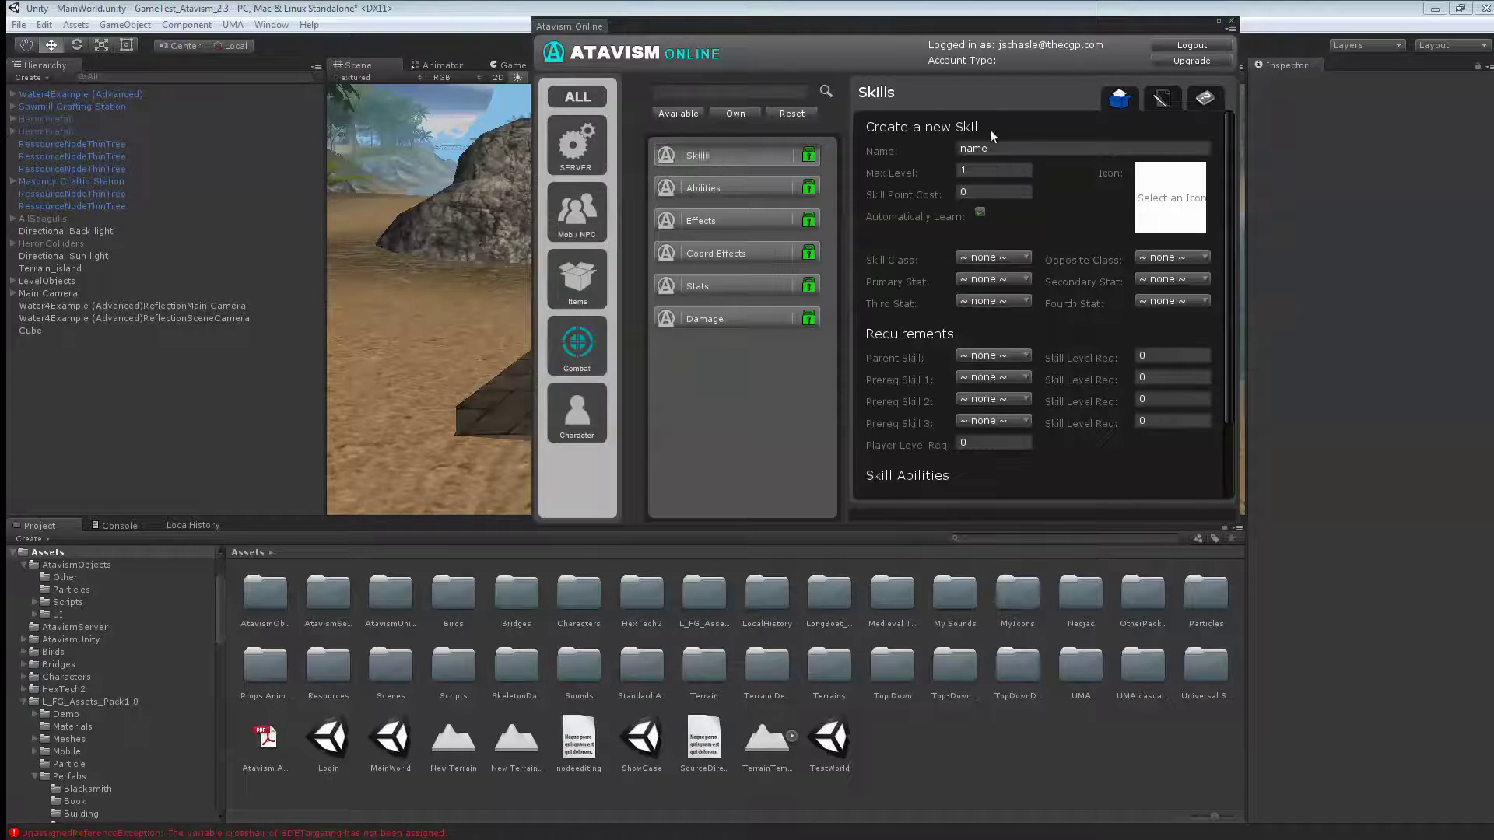
{"action": "left_click", "coordinate": [1006, 148]}
{"action": "left_click", "coordinate": [1176, 200]}
{"action": "scroll", "coordinate": [961, 465], "scroll_direction": "down", "scroll_amount": 15}
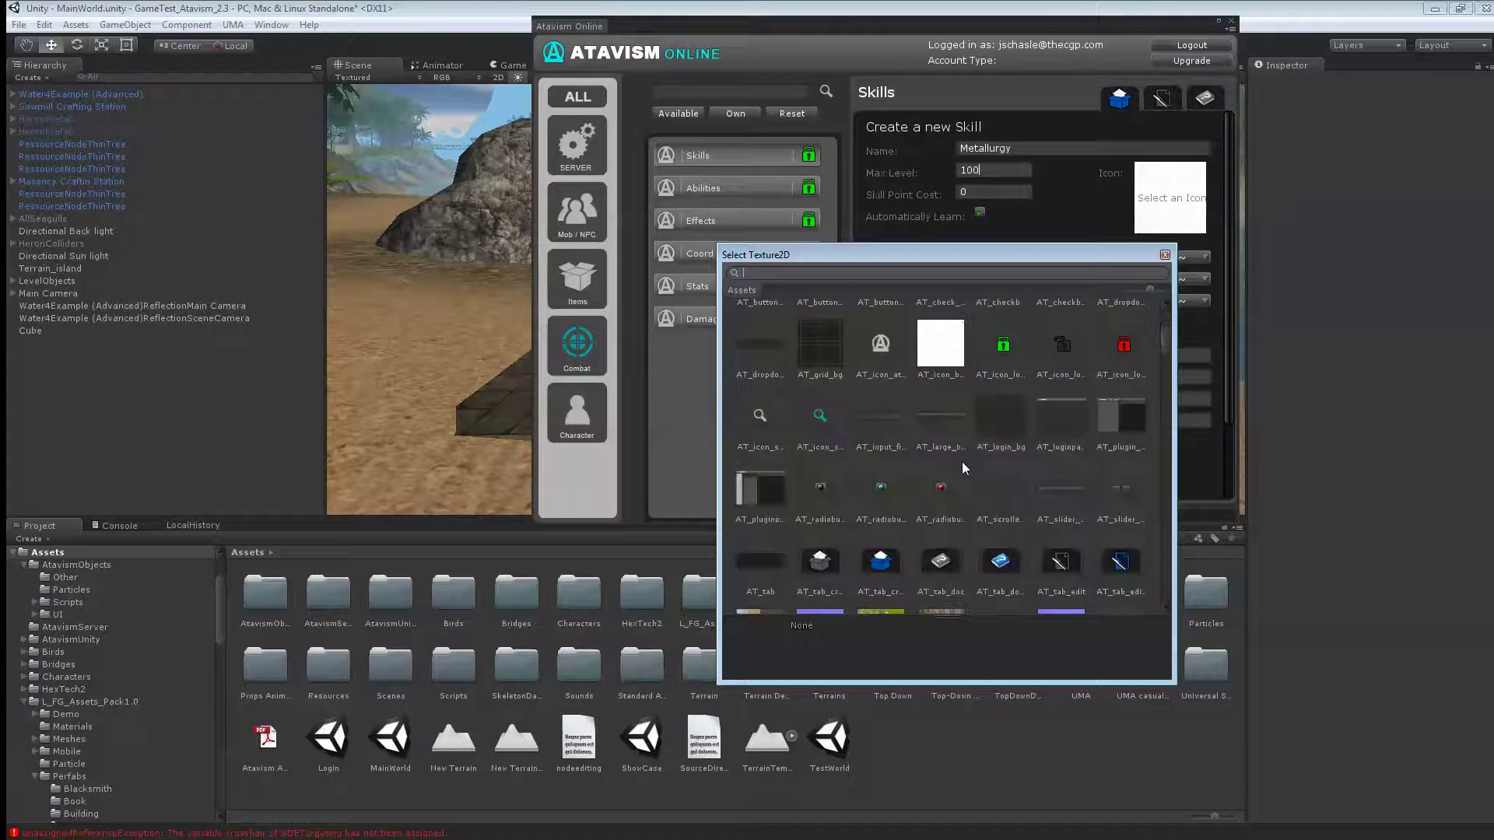
{"action": "scroll", "coordinate": [962, 461], "scroll_direction": "down", "scroll_amount": 15}
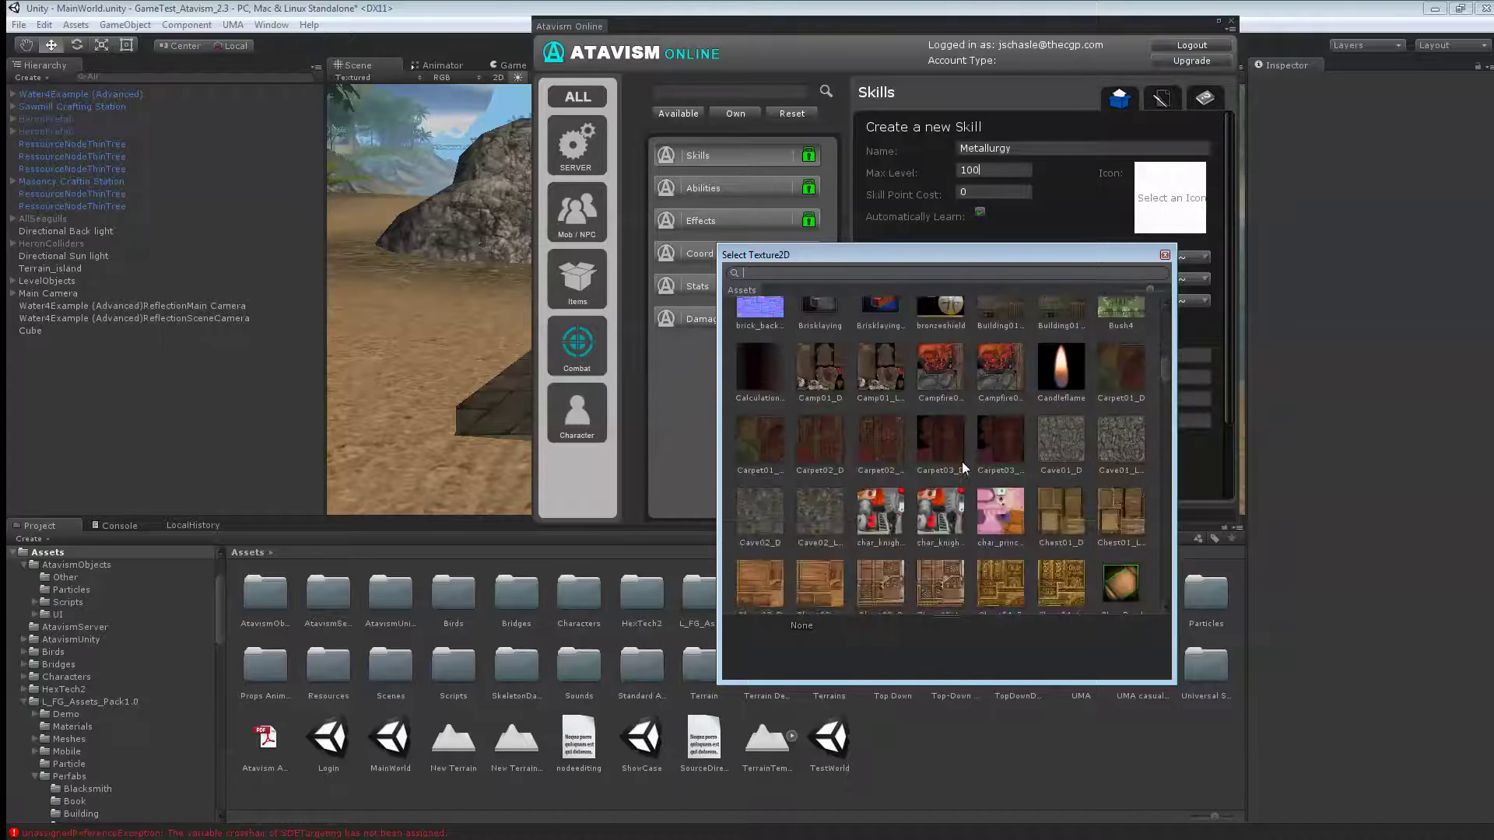
{"action": "scroll", "coordinate": [962, 467], "scroll_direction": "down", "scroll_amount": 2}
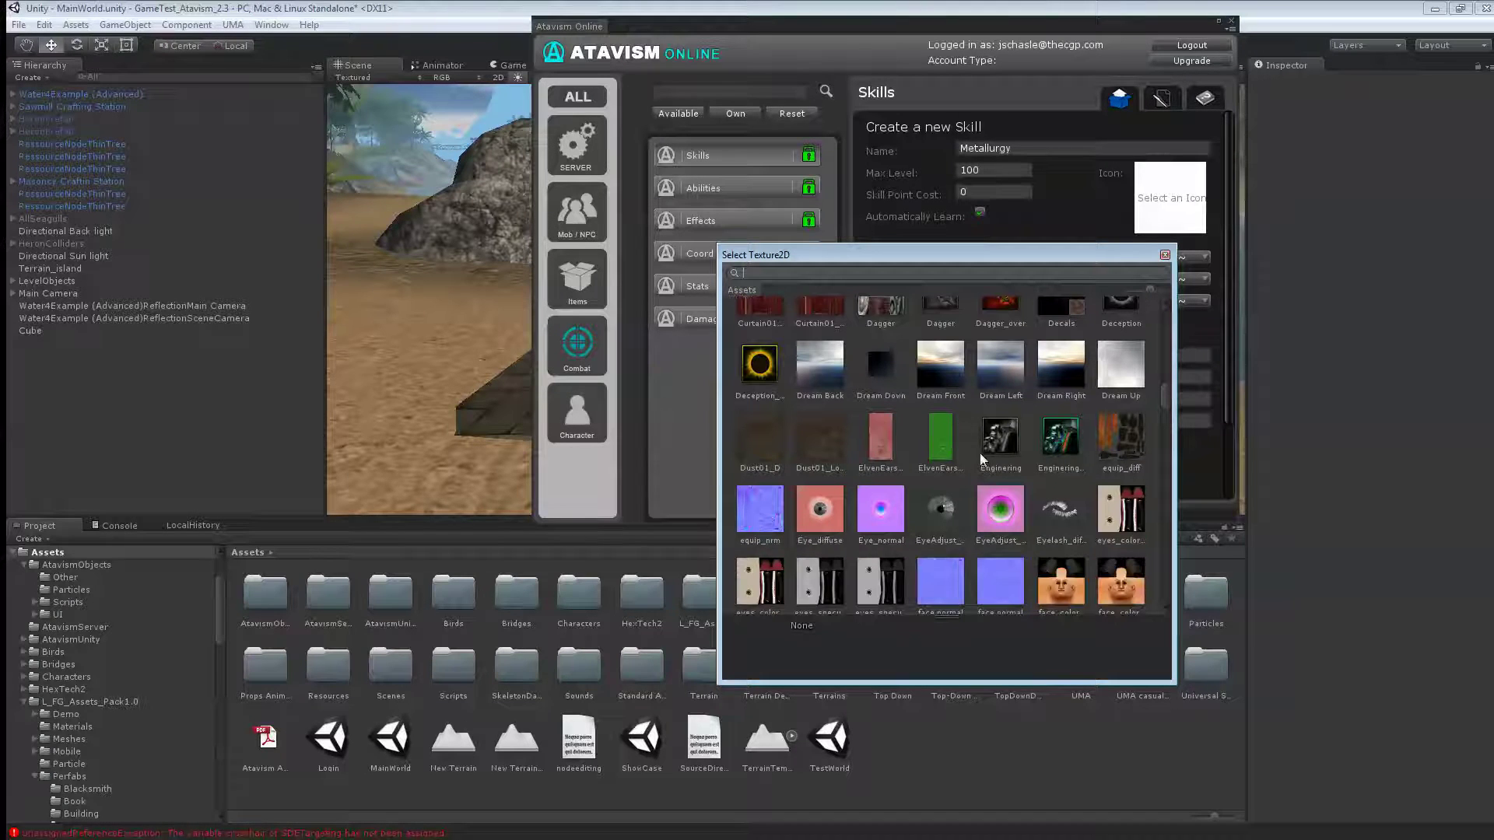
{"action": "double_click", "coordinate": [1048, 440]}
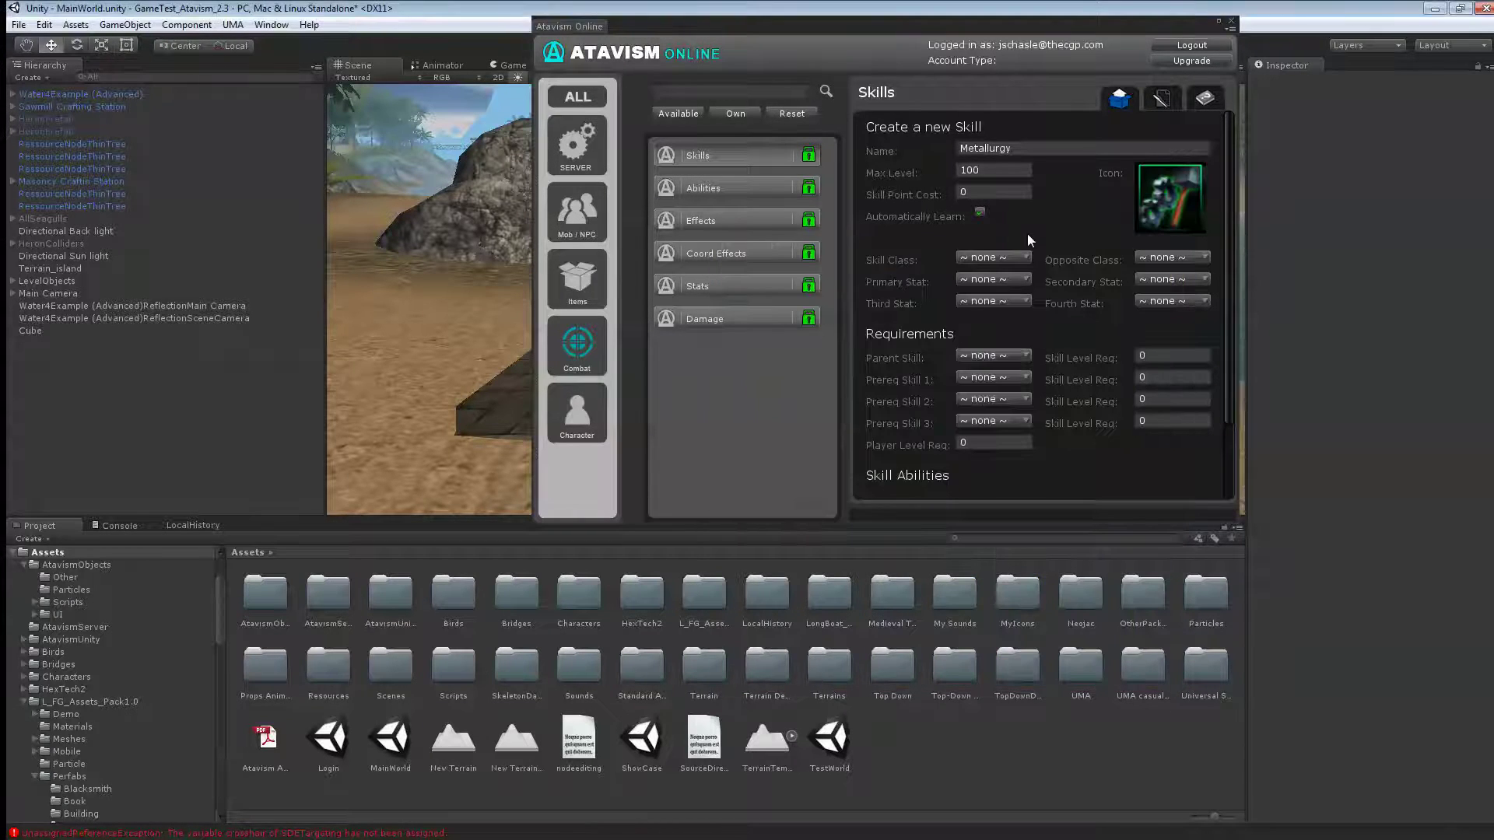
Step: Set strength as primary stat and endurance as secondary stat, then save the skill
{"action": "left_click", "coordinate": [991, 279]}
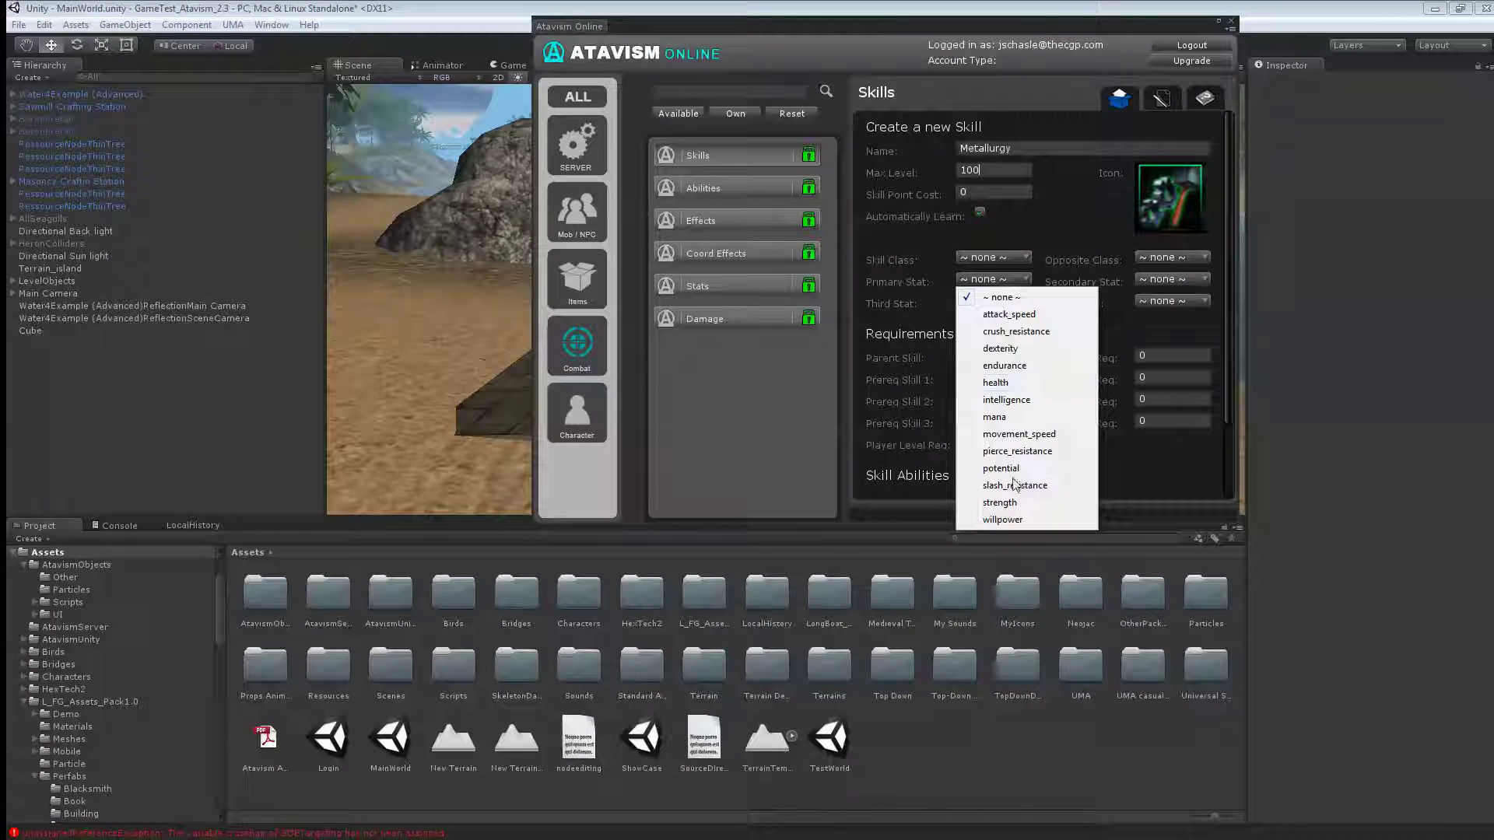
{"action": "left_click", "coordinate": [1001, 503]}
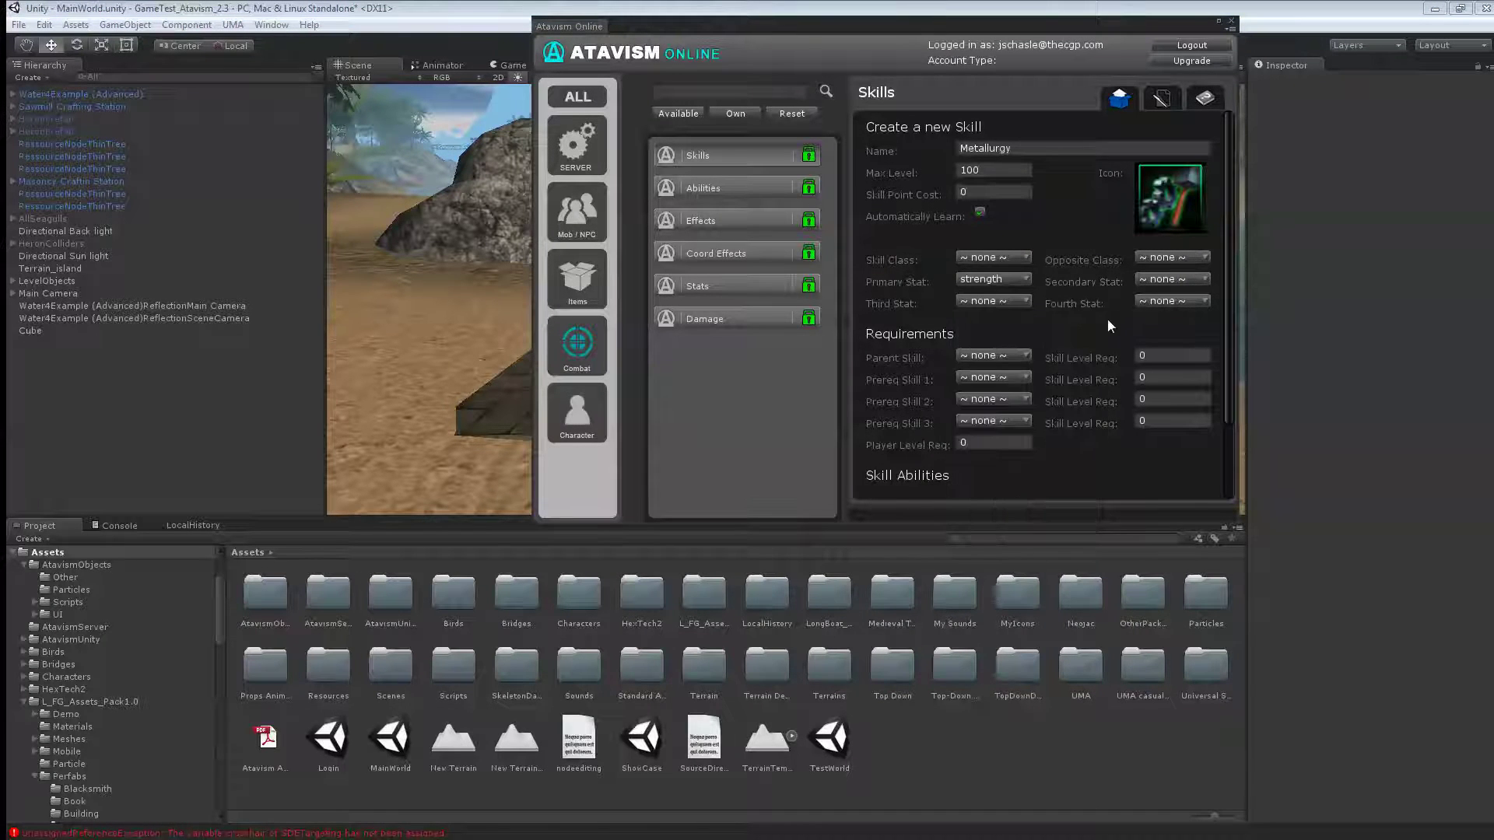
{"action": "left_click", "coordinate": [1167, 281]}
{"action": "left_click", "coordinate": [1158, 366]}
{"action": "scroll", "coordinate": [1053, 223], "scroll_direction": "down", "scroll_amount": 3}
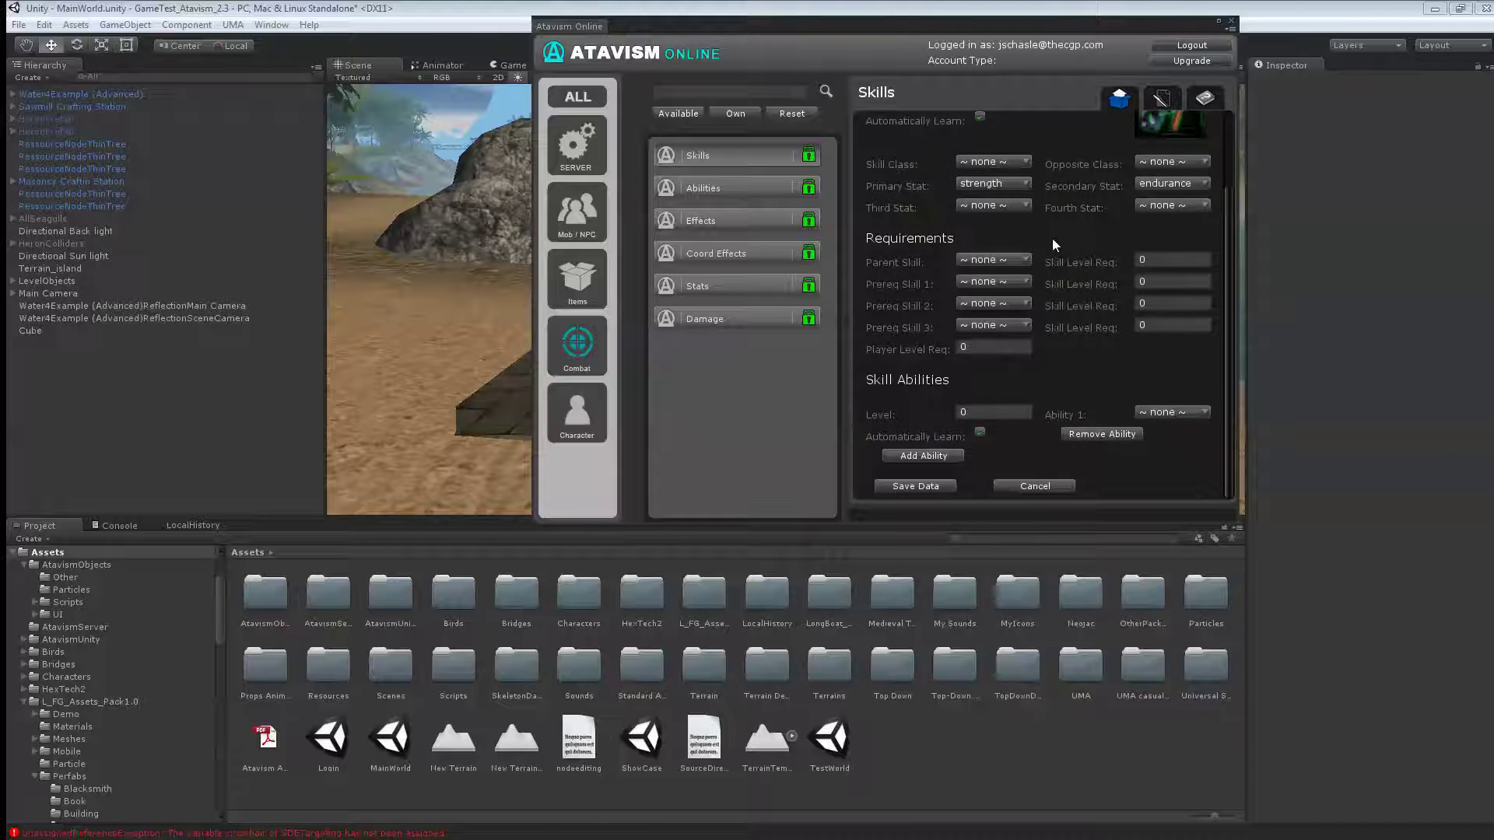
{"action": "scroll", "coordinate": [1052, 238], "scroll_direction": "up", "scroll_amount": 3}
{"action": "scroll", "coordinate": [1054, 246], "scroll_direction": "up", "scroll_amount": 1}
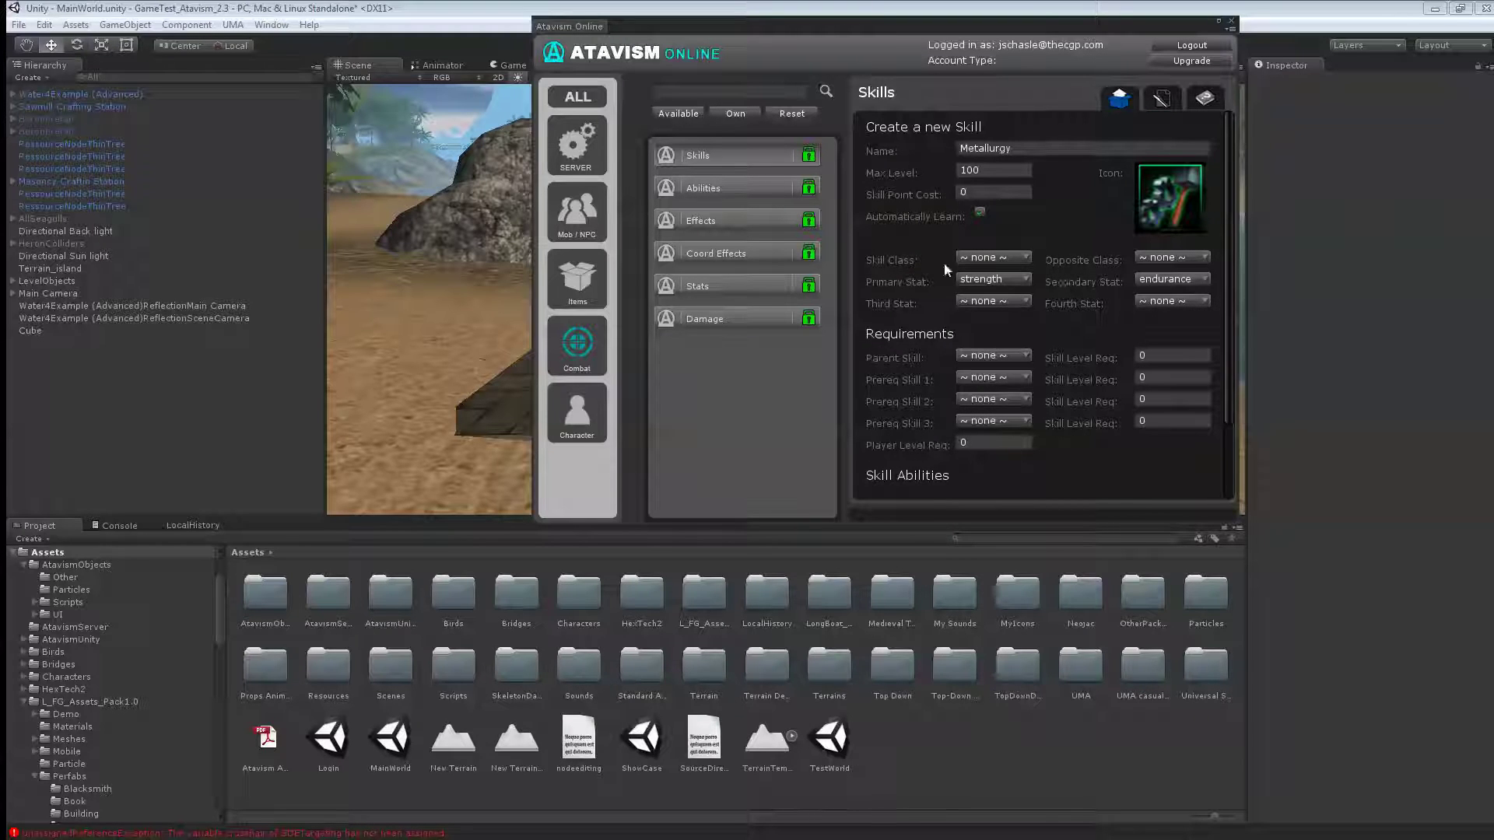
{"action": "scroll", "coordinate": [1043, 256], "scroll_direction": "down", "scroll_amount": 3}
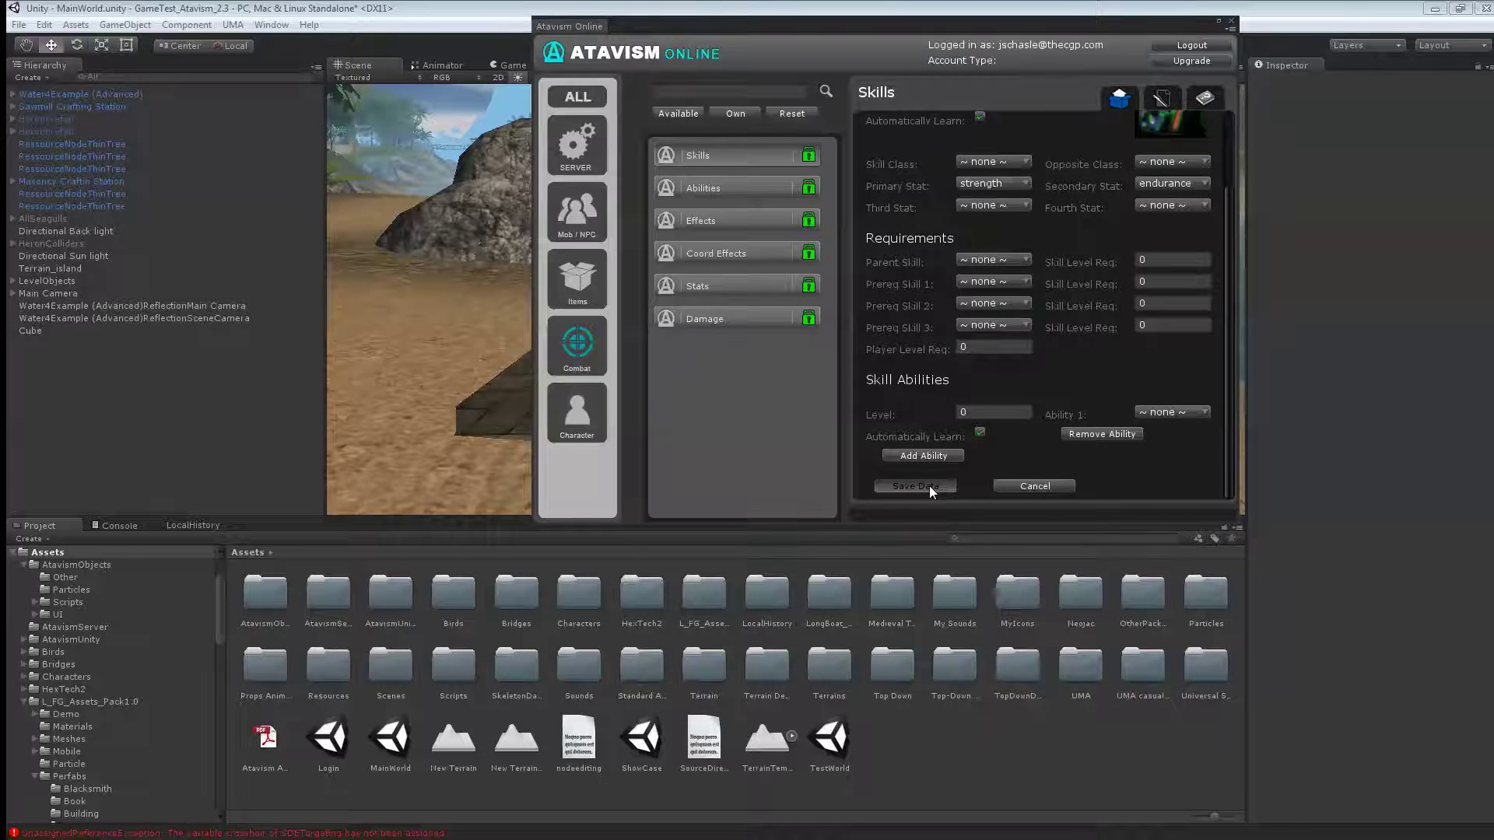
{"action": "left_click", "coordinate": [929, 485]}
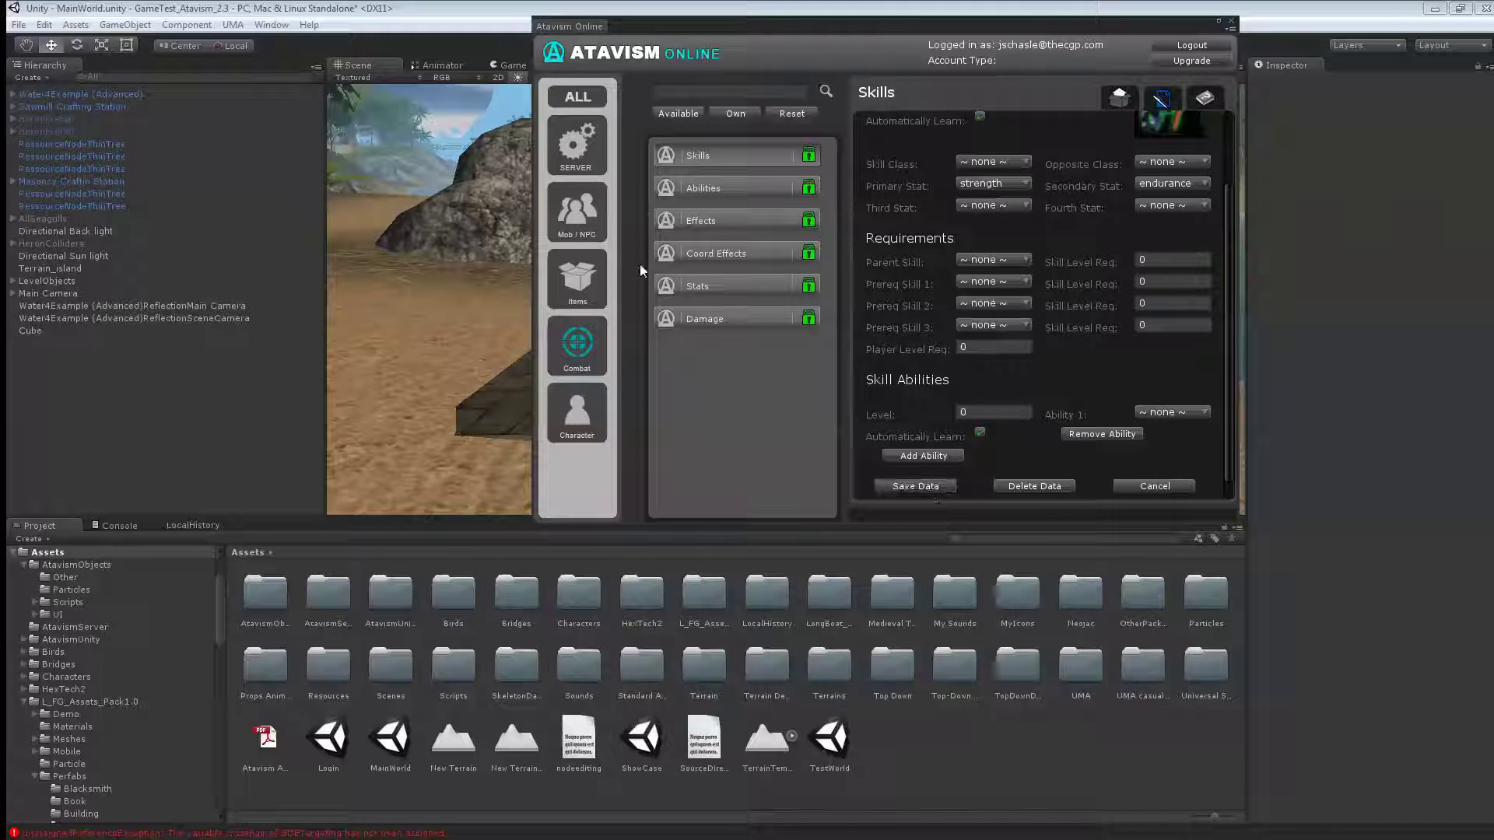
Step: Start an Iron Bar crafting recipe creating 22:Iron Bar and requiring the 9:Metallurgy skill
{"action": "left_click", "coordinate": [566, 95]}
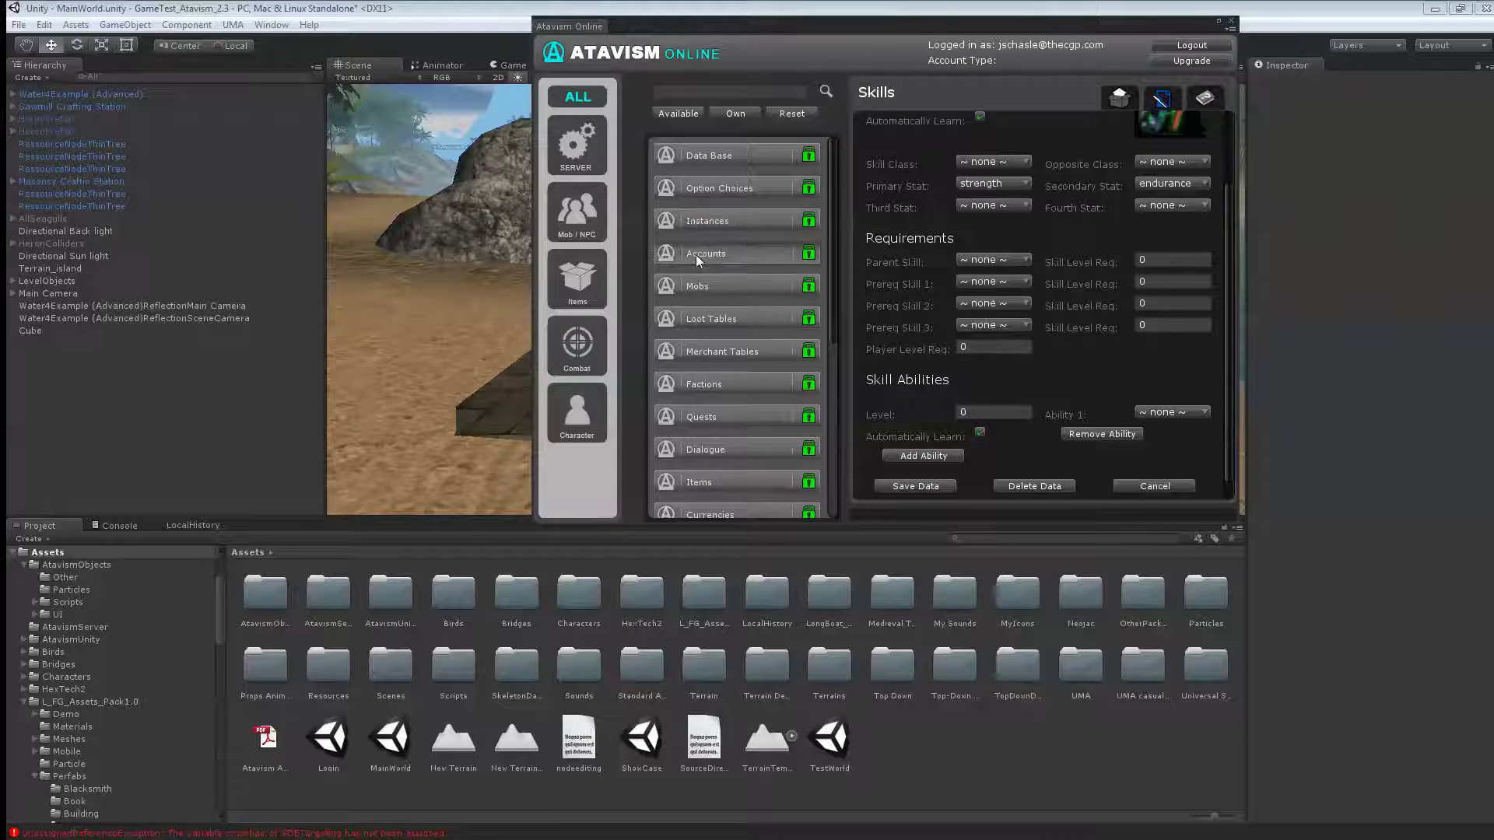
{"action": "scroll", "coordinate": [714, 330], "scroll_direction": "down", "scroll_amount": 3}
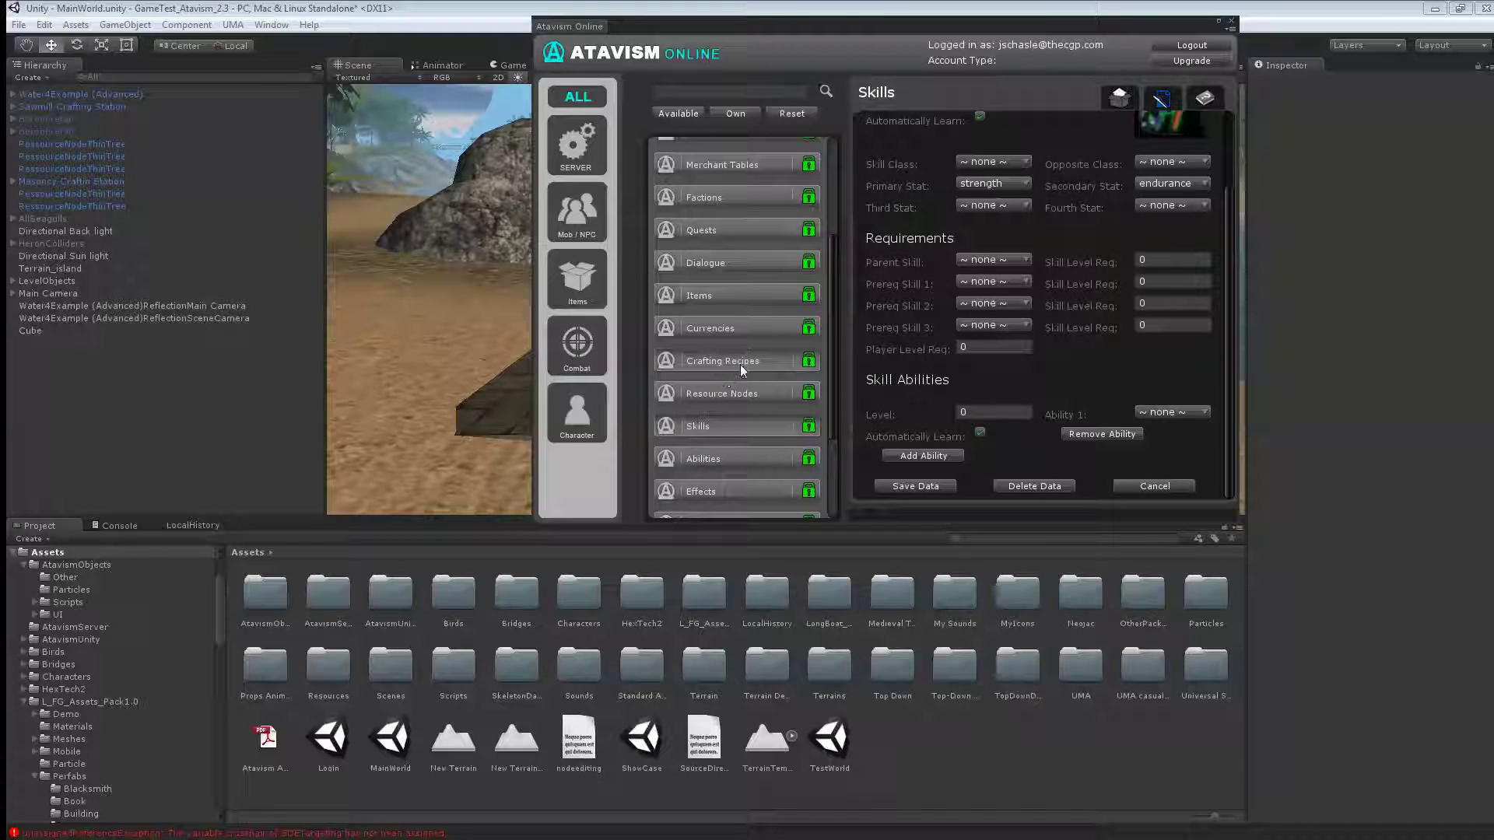
{"action": "left_click", "coordinate": [743, 362]}
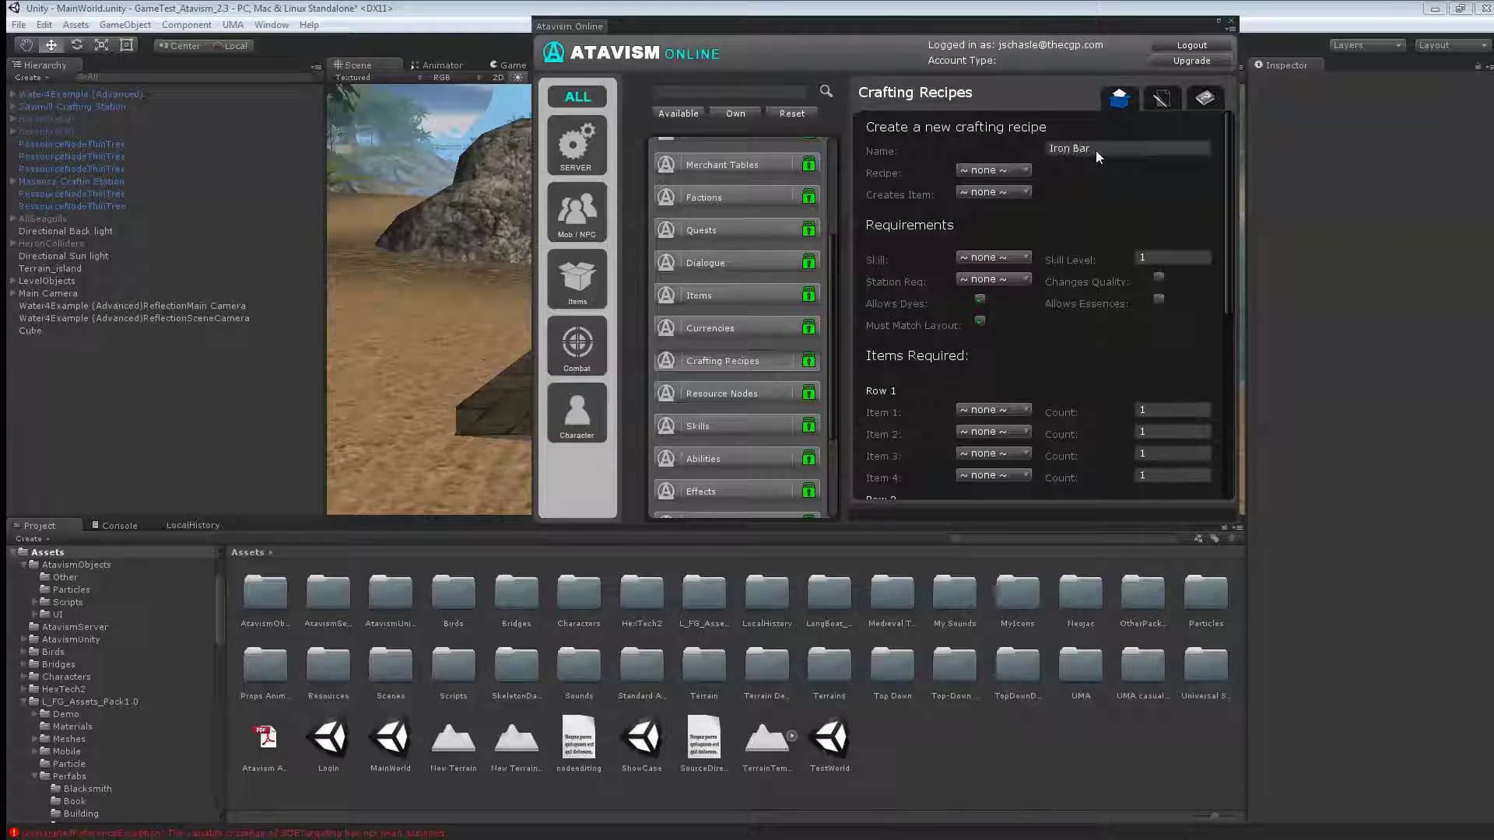
{"action": "left_click", "coordinate": [1010, 190]}
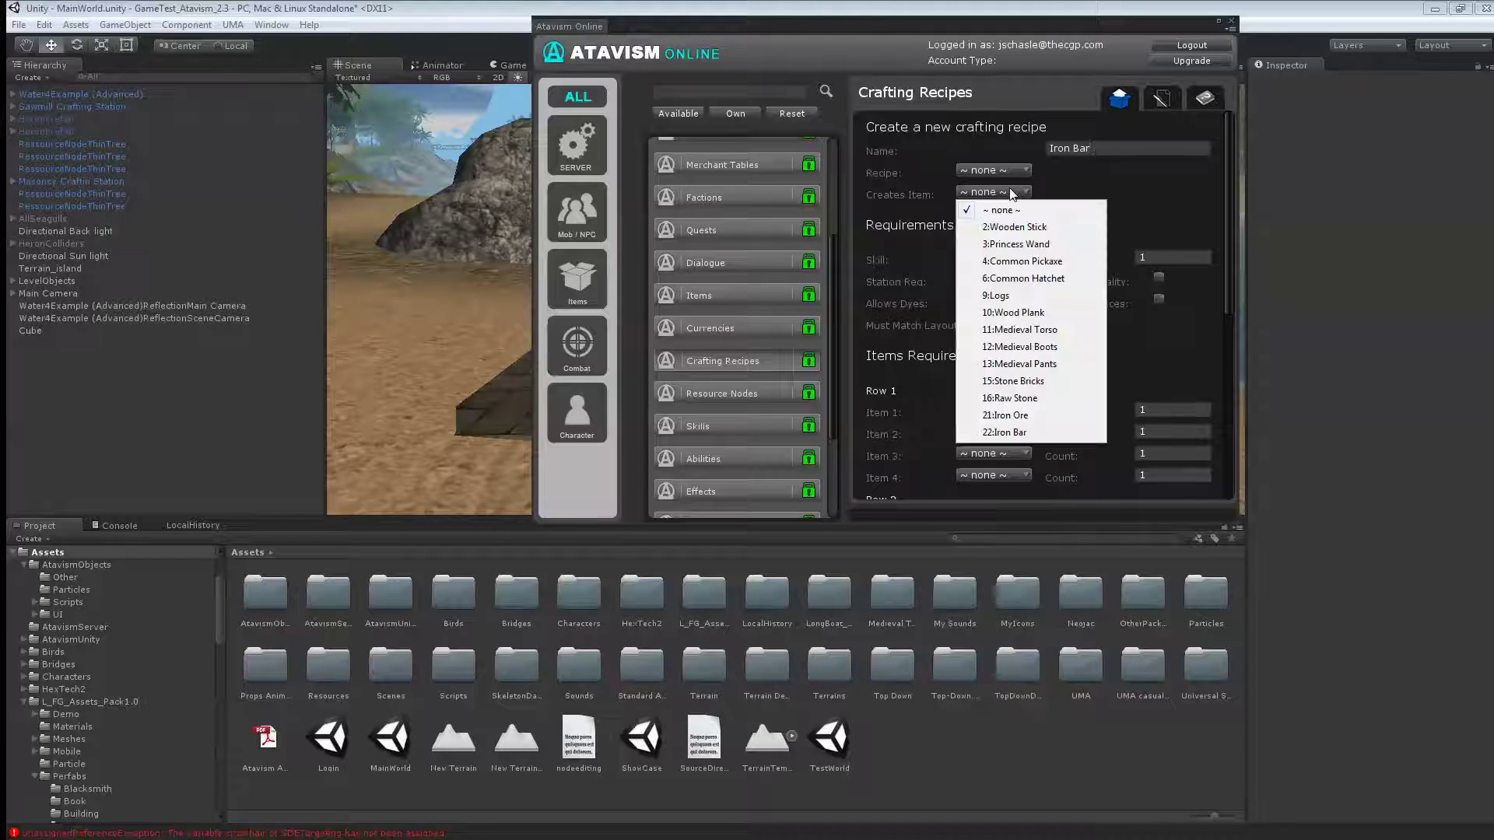
{"action": "left_click", "coordinate": [1012, 433]}
{"action": "left_click", "coordinate": [992, 257]}
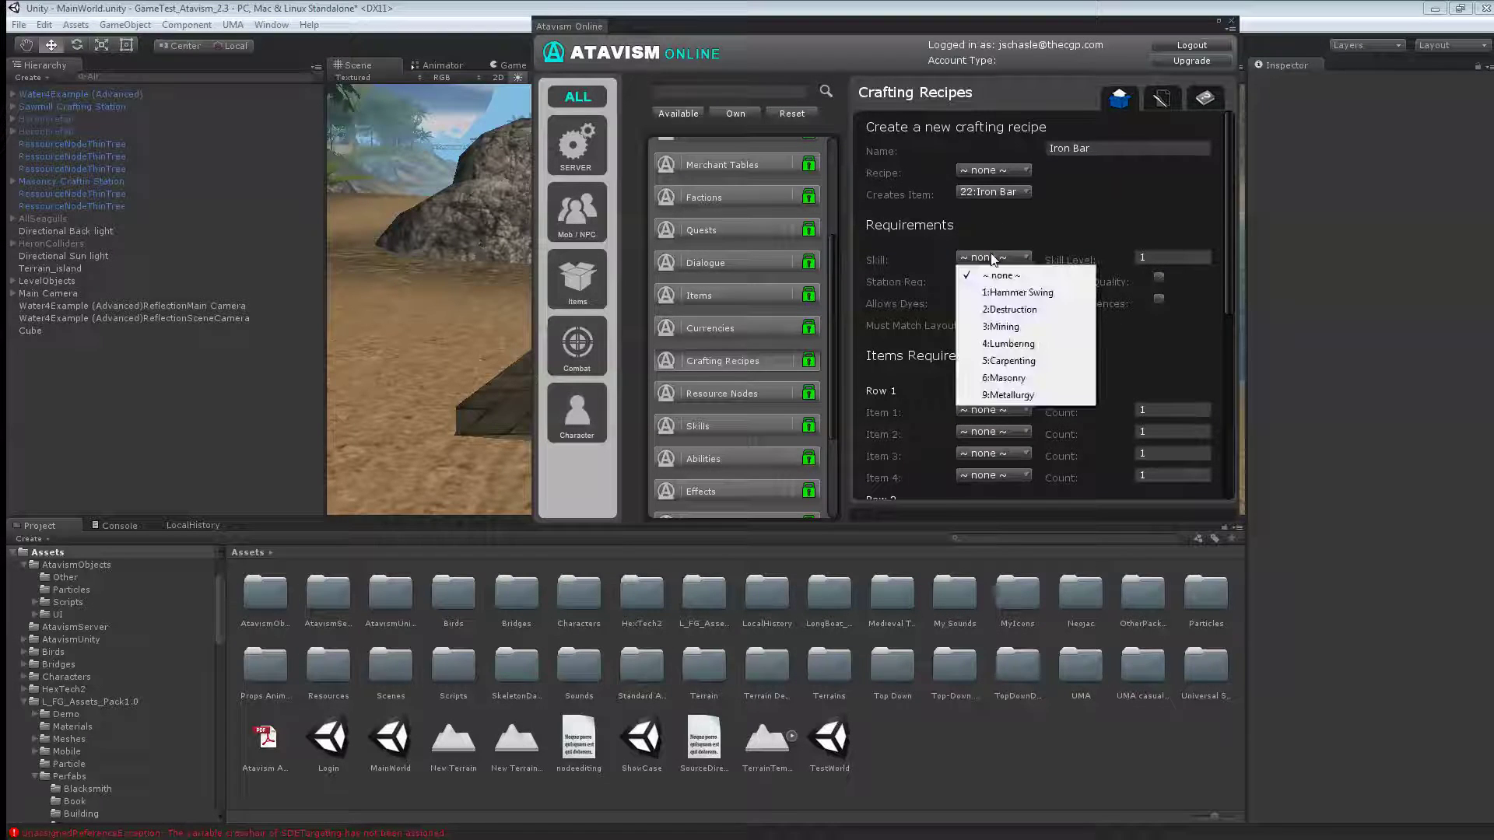
{"action": "left_click", "coordinate": [1020, 395]}
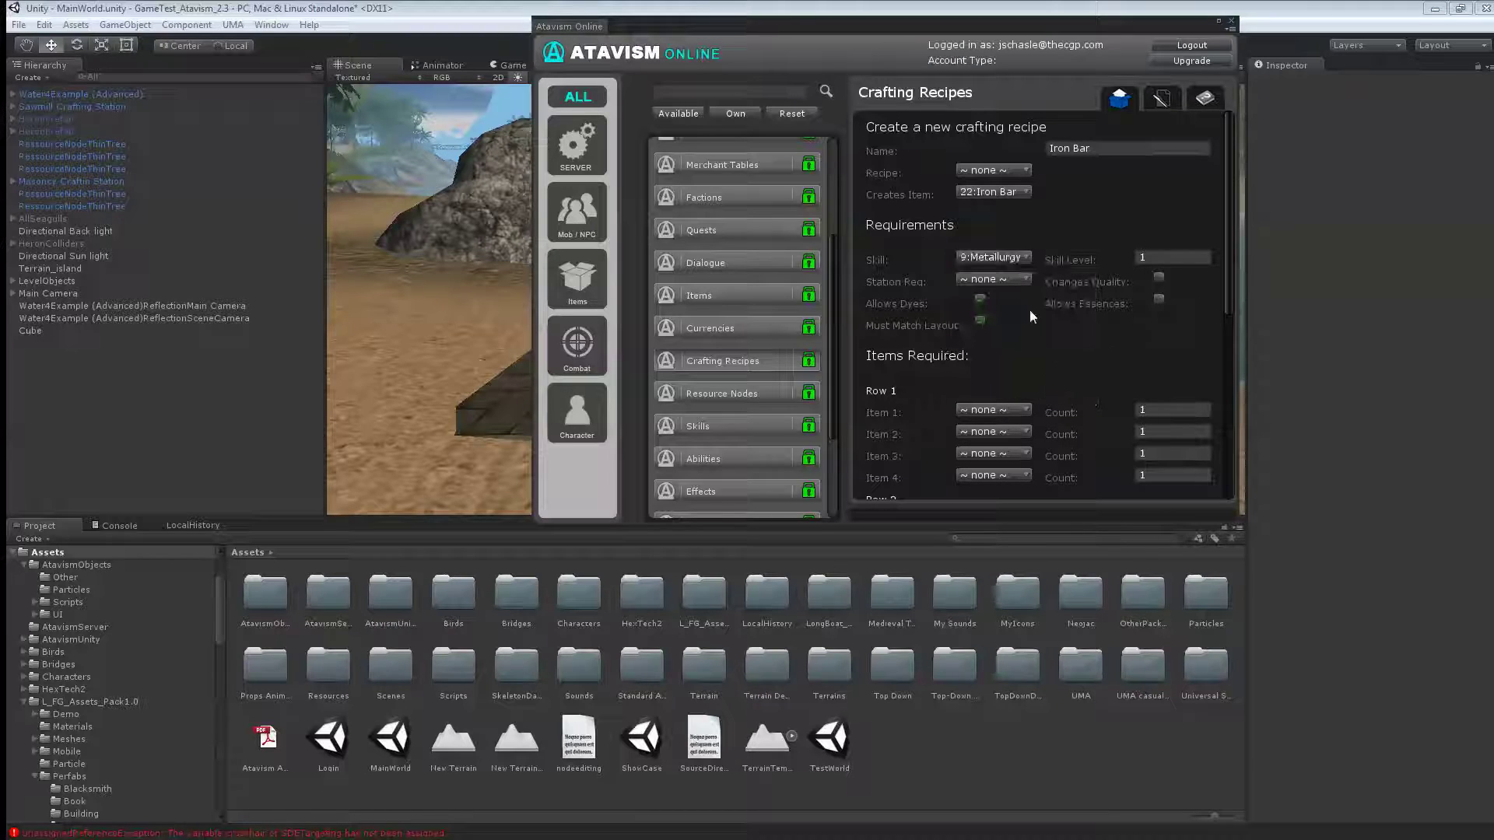
Step: Require a Smelter station and set 21:Iron Ore as the recipe's first ingredient
{"action": "left_click", "coordinate": [979, 280]}
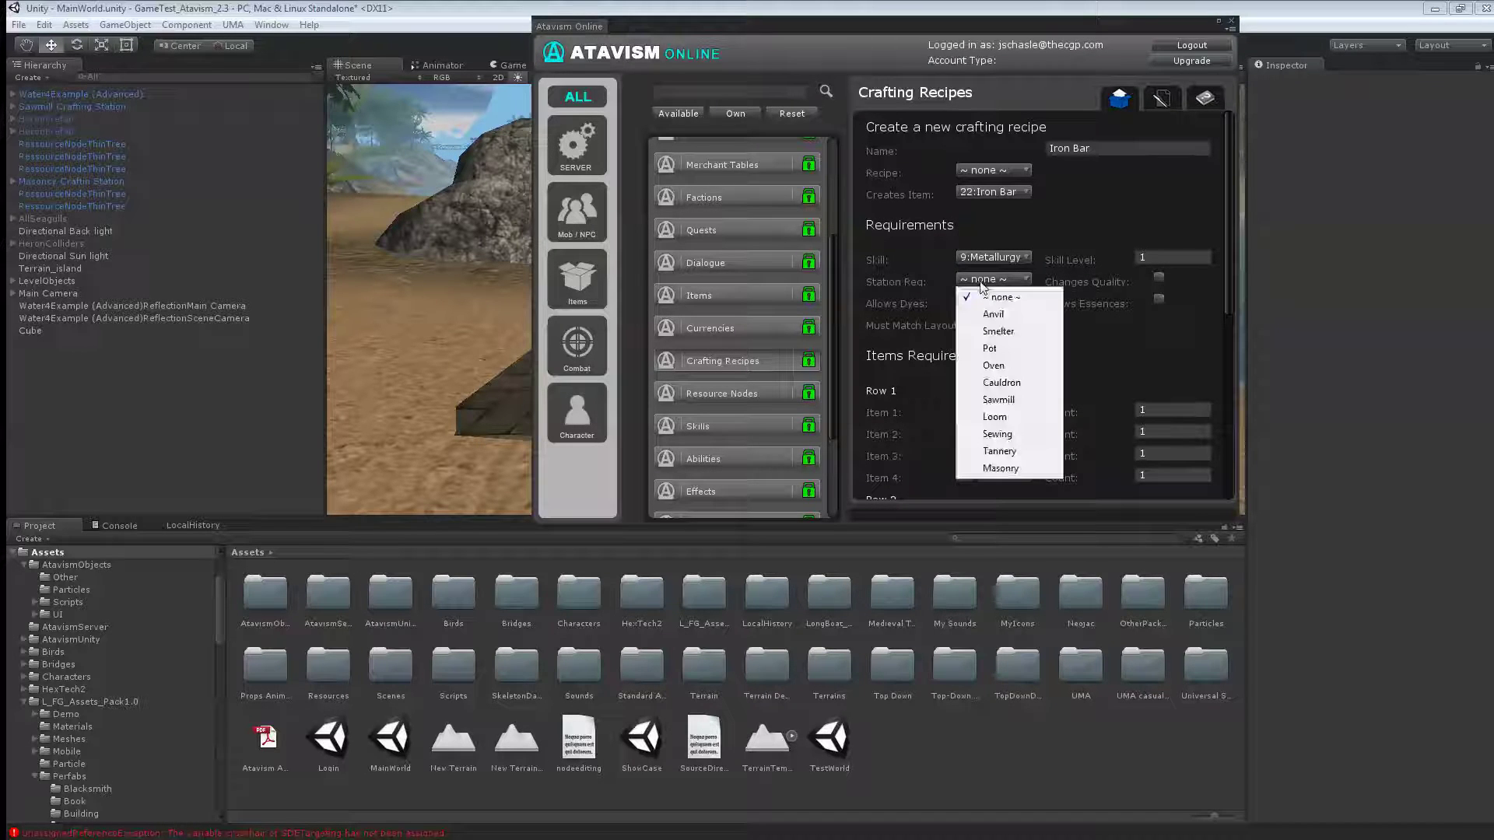
{"action": "left_click", "coordinate": [1004, 332]}
{"action": "scroll", "coordinate": [1034, 333], "scroll_direction": "down", "scroll_amount": 1}
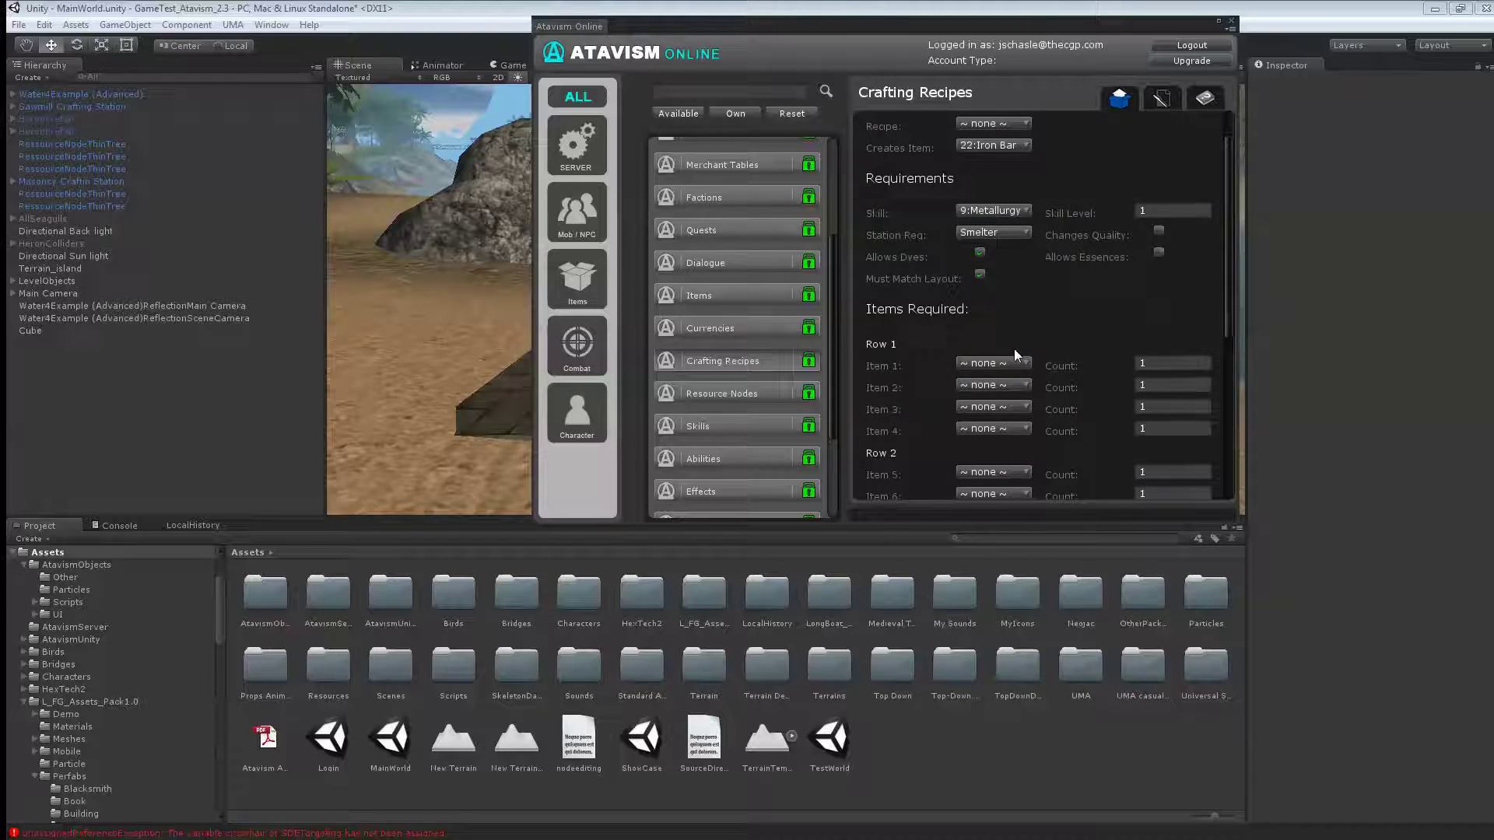
{"action": "left_click", "coordinate": [982, 363]}
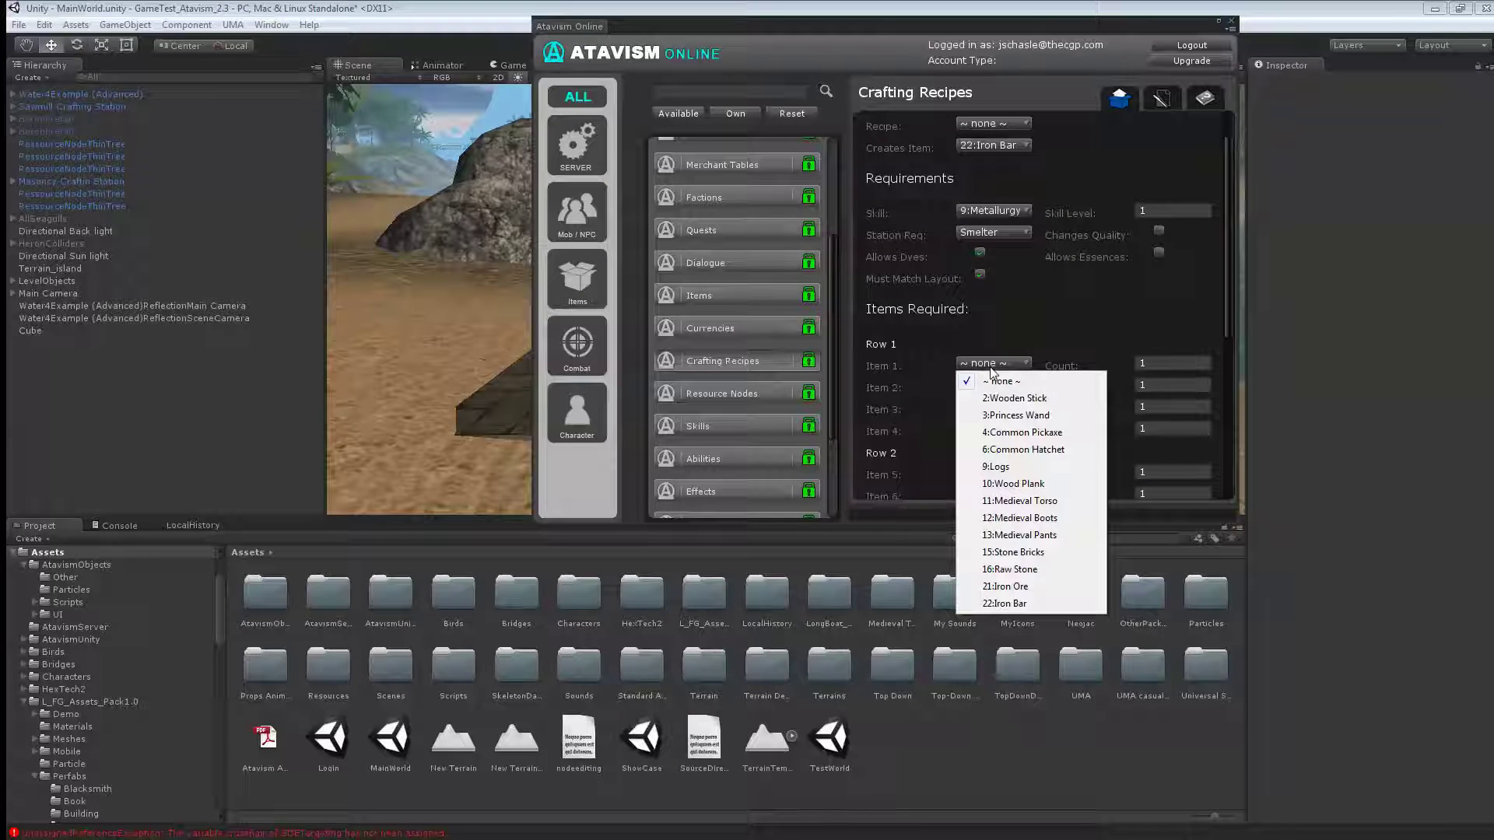
{"action": "left_click", "coordinate": [1005, 586]}
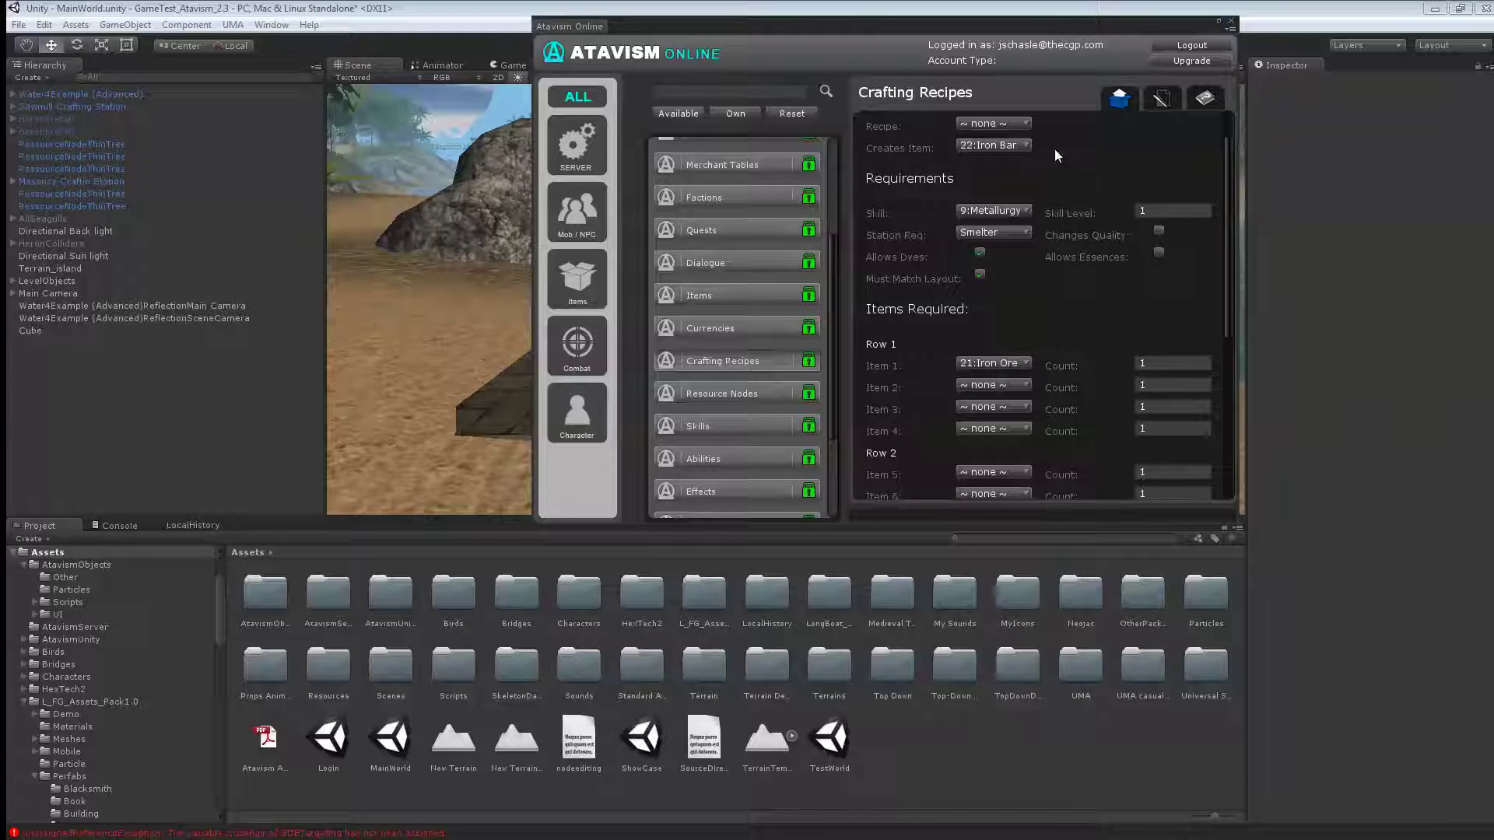
{"action": "scroll", "coordinate": [1081, 297], "scroll_direction": "down", "scroll_amount": 7}
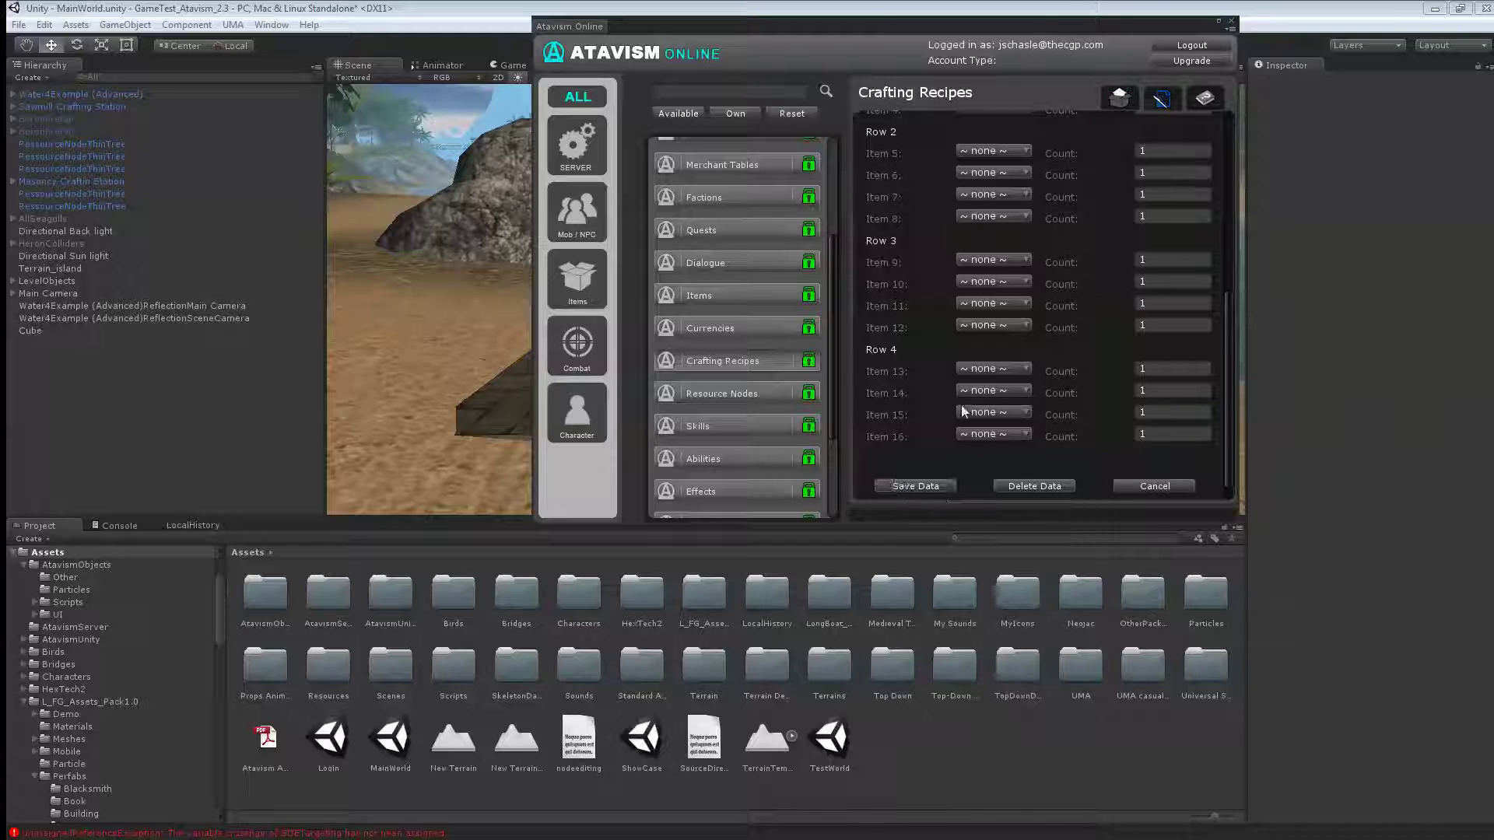
{"action": "left_click", "coordinate": [586, 419]}
Step: Add 9:Metallurgy as the player character's new starting skill, save, and close the Atavism editor
{"action": "left_click", "coordinate": [733, 157]}
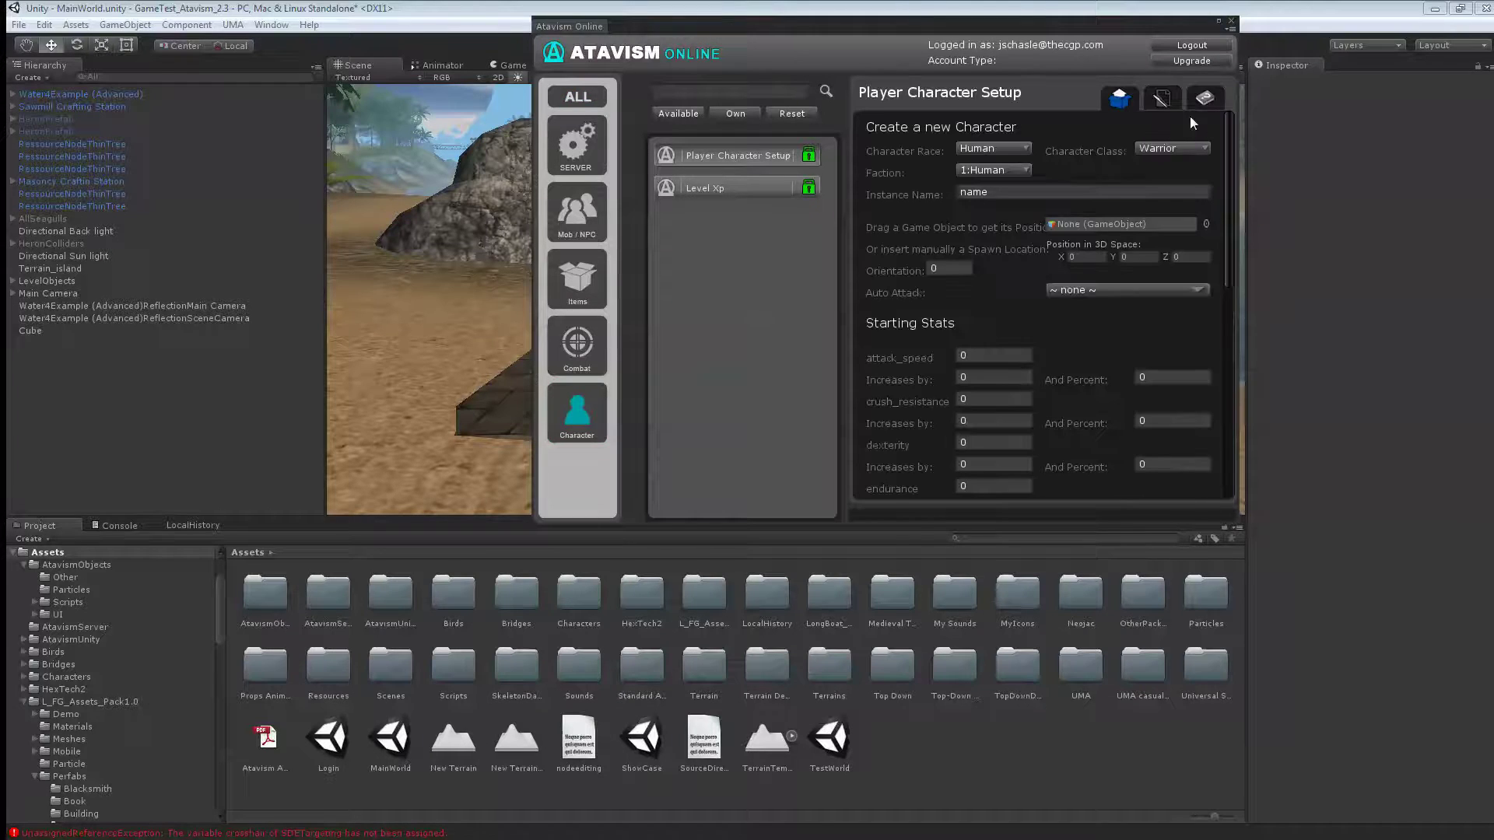
{"action": "left_click", "coordinate": [1165, 98]}
{"action": "scroll", "coordinate": [1095, 168], "scroll_direction": "down", "scroll_amount": 10}
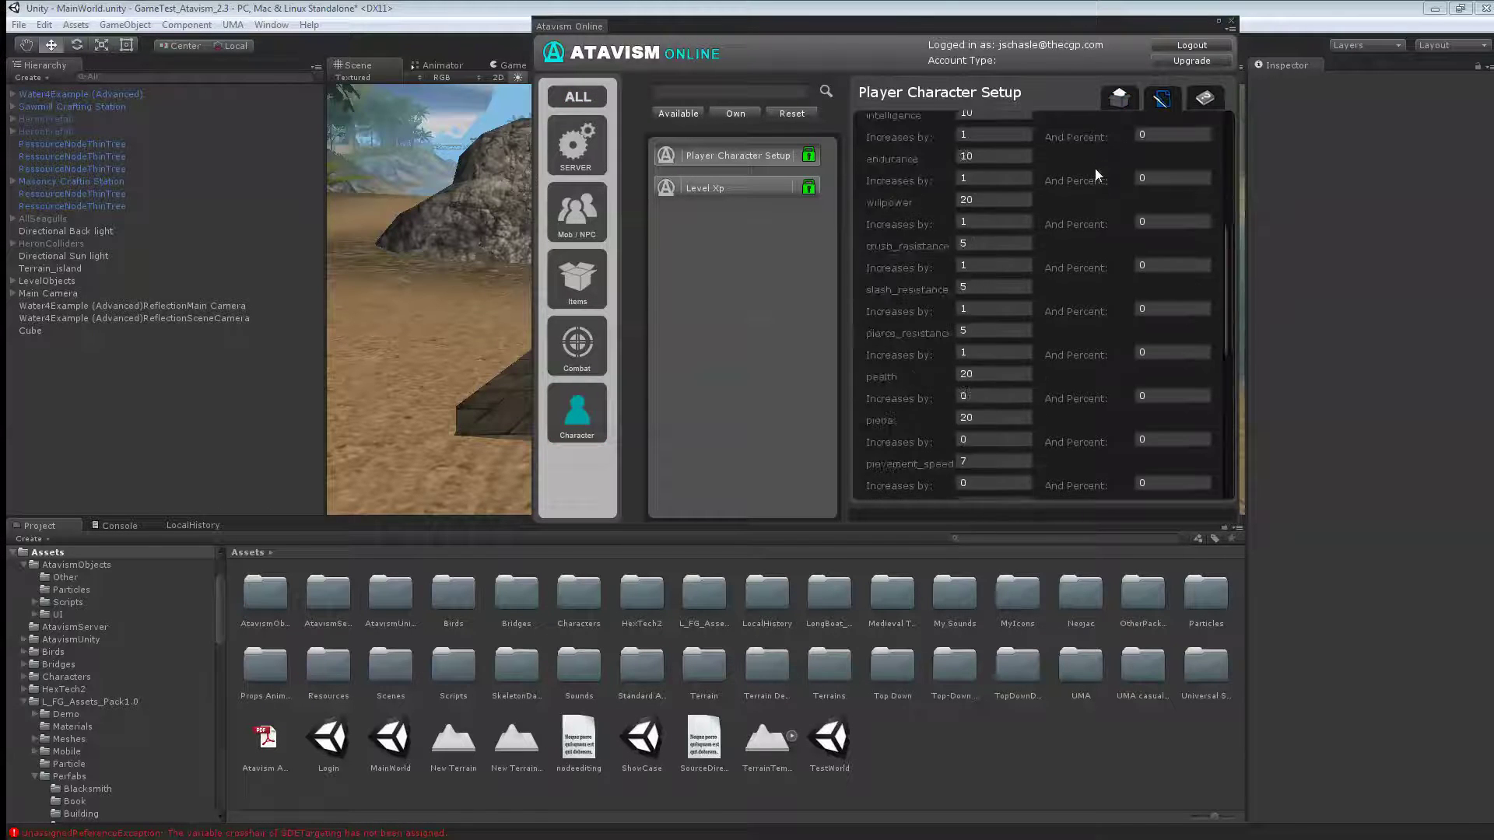
{"action": "scroll", "coordinate": [1095, 174], "scroll_direction": "down", "scroll_amount": 3}
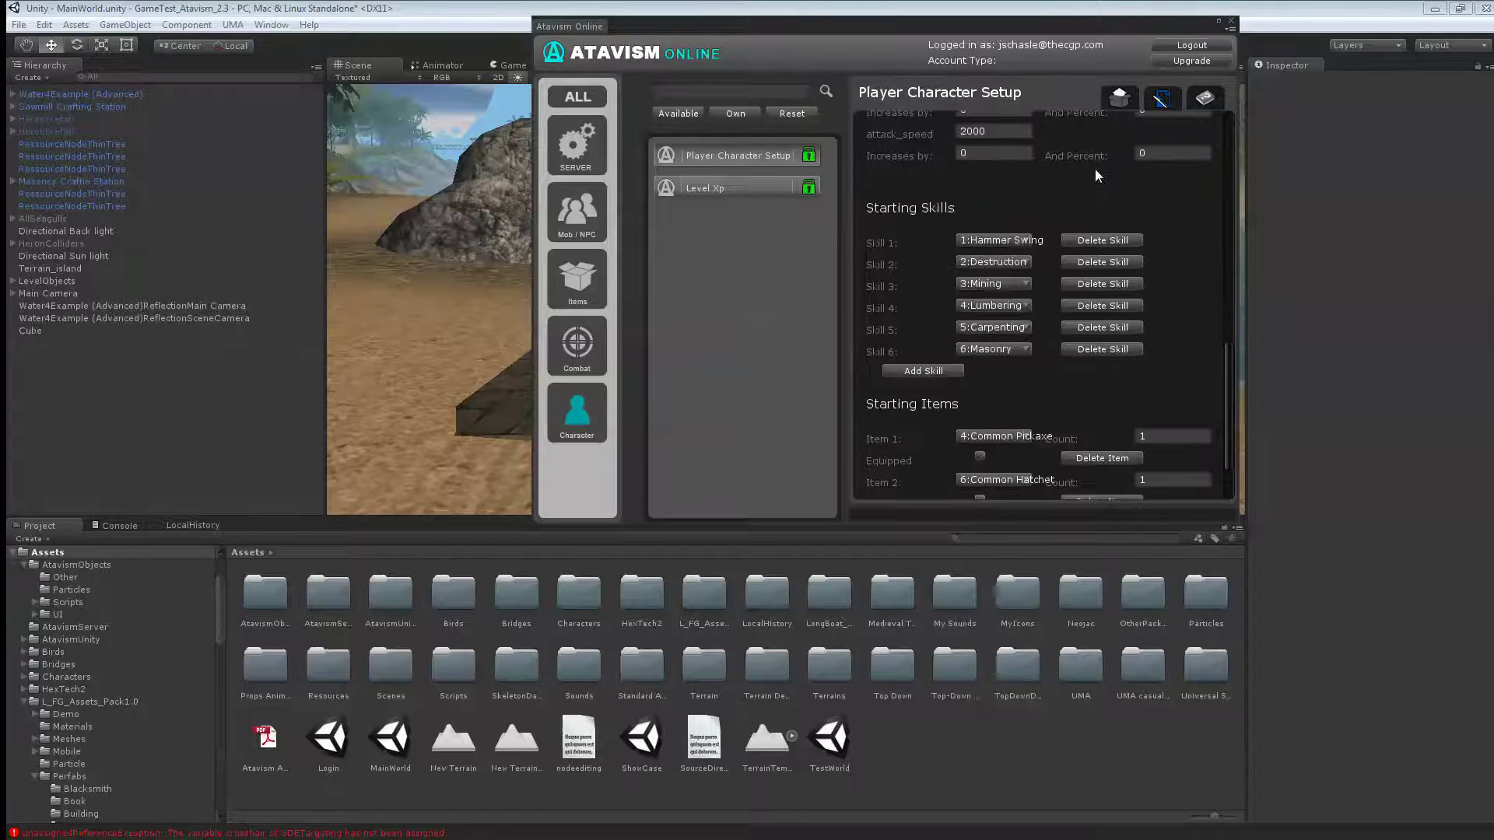
{"action": "left_click", "coordinate": [946, 371]}
{"action": "left_click", "coordinate": [964, 371]}
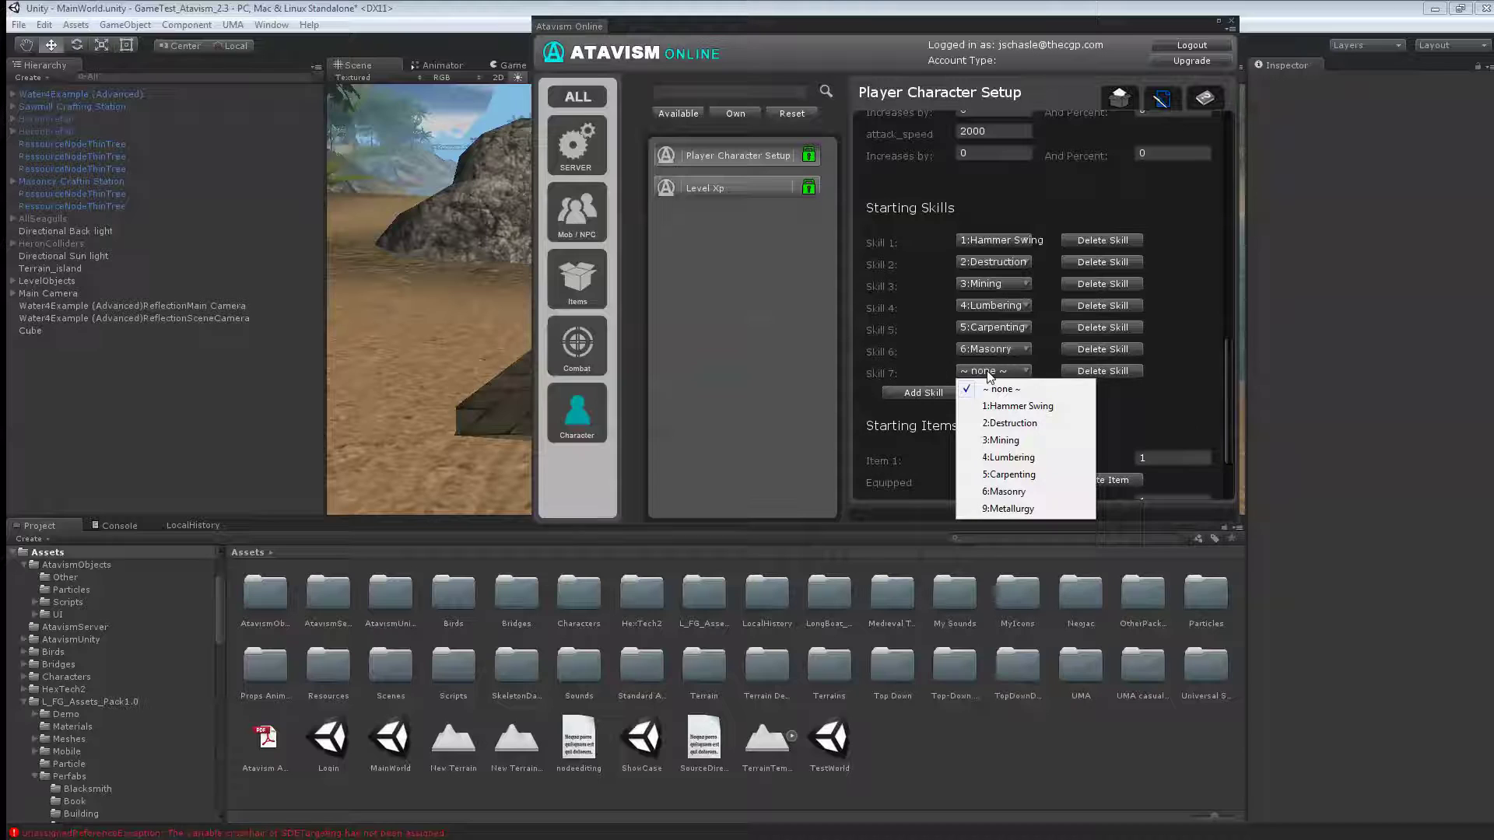
{"action": "left_click", "coordinate": [1008, 509]}
{"action": "scroll", "coordinate": [1048, 408], "scroll_direction": "down", "scroll_amount": 4}
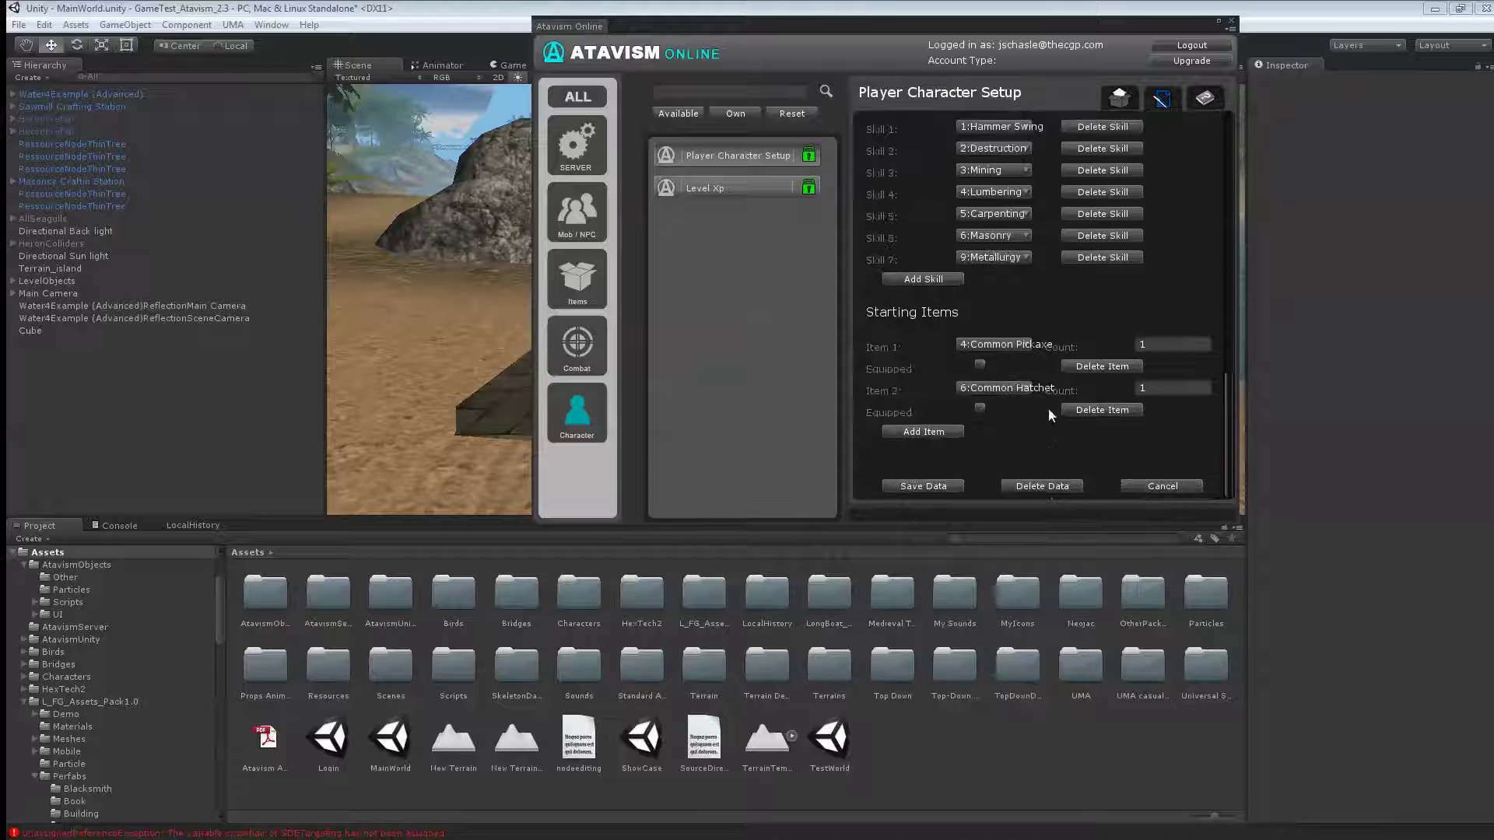
{"action": "left_click", "coordinate": [945, 486]}
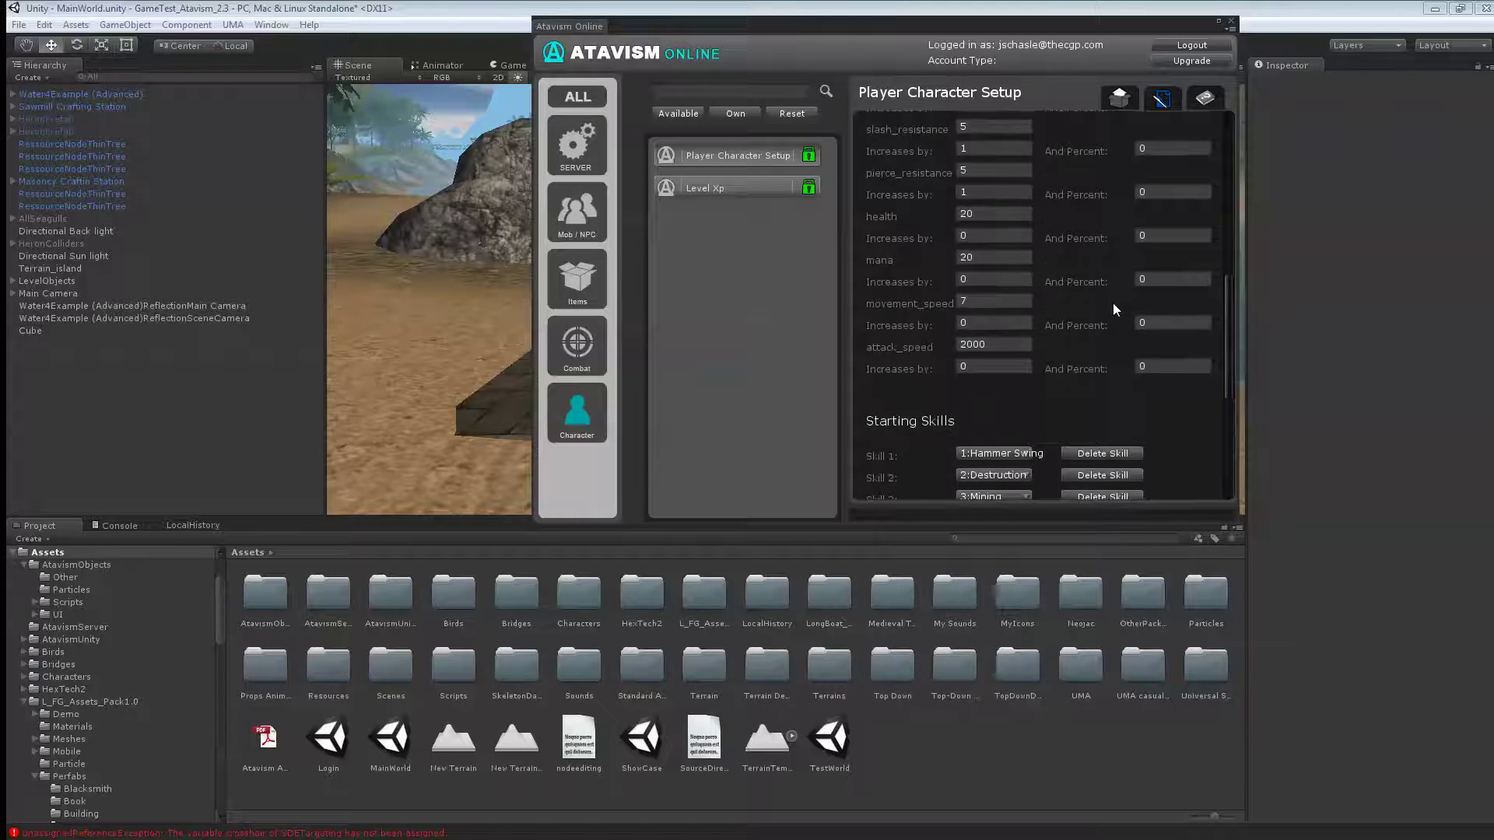
{"action": "scroll", "coordinate": [1114, 309], "scroll_direction": "up", "scroll_amount": 10}
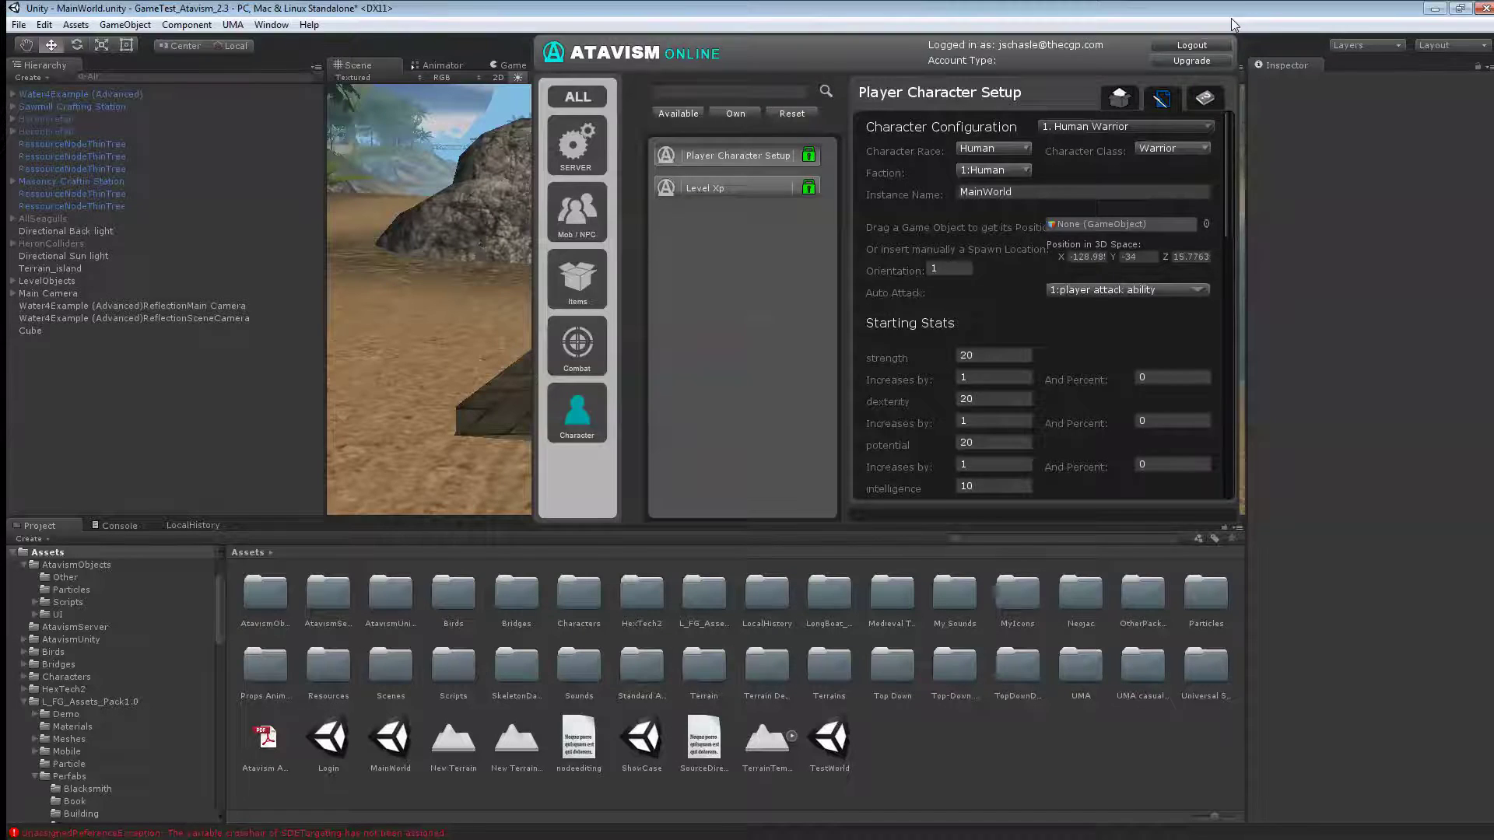
{"action": "left_click", "coordinate": [1231, 21]}
Step: Duplicate the RocksDrops prefab and name the copy IronOreDrops
{"action": "scroll", "coordinate": [140, 638], "scroll_direction": "down", "scroll_amount": 10}
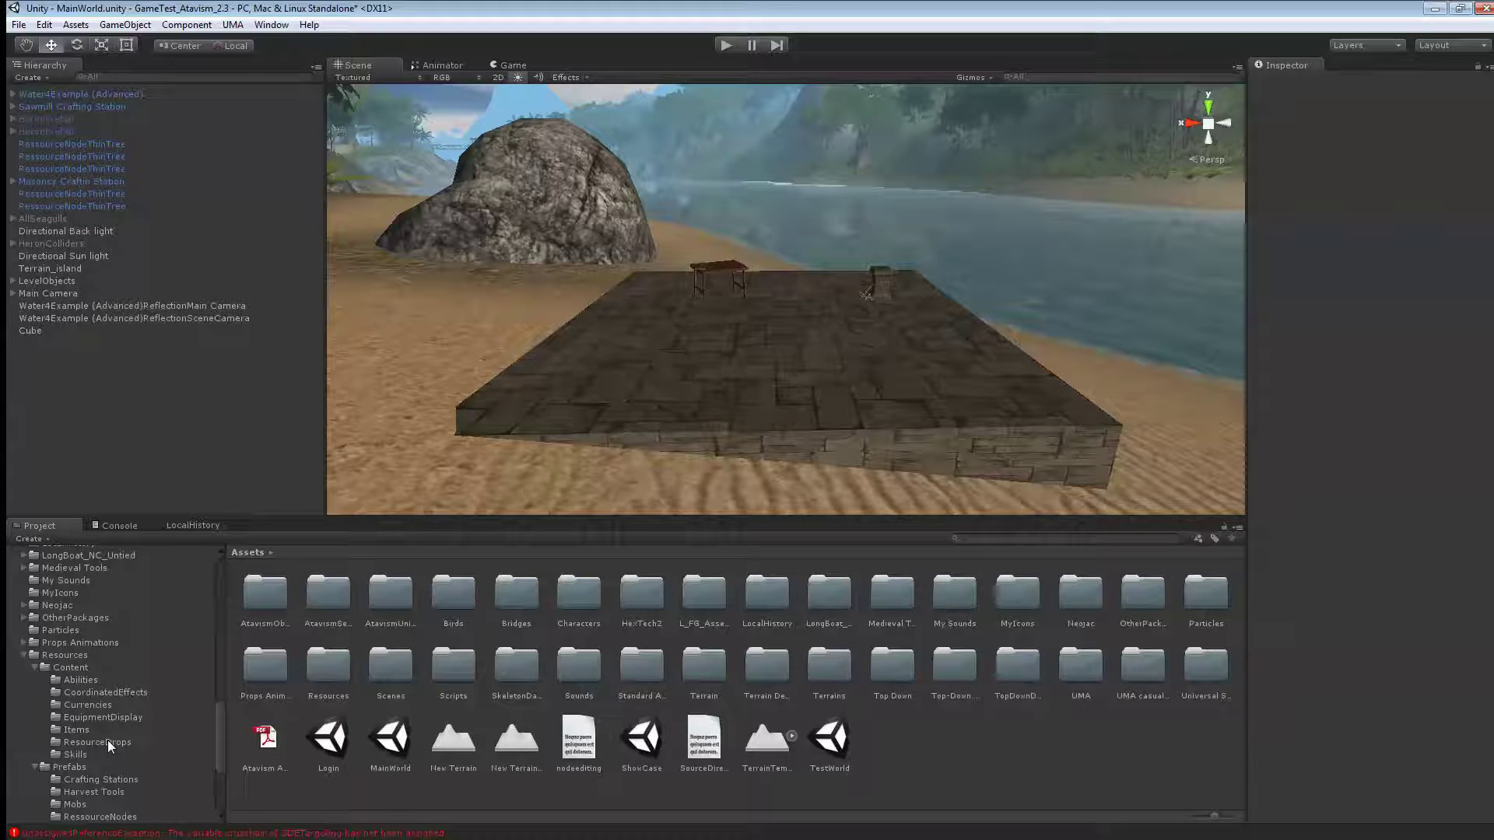
{"action": "left_click", "coordinate": [108, 744]}
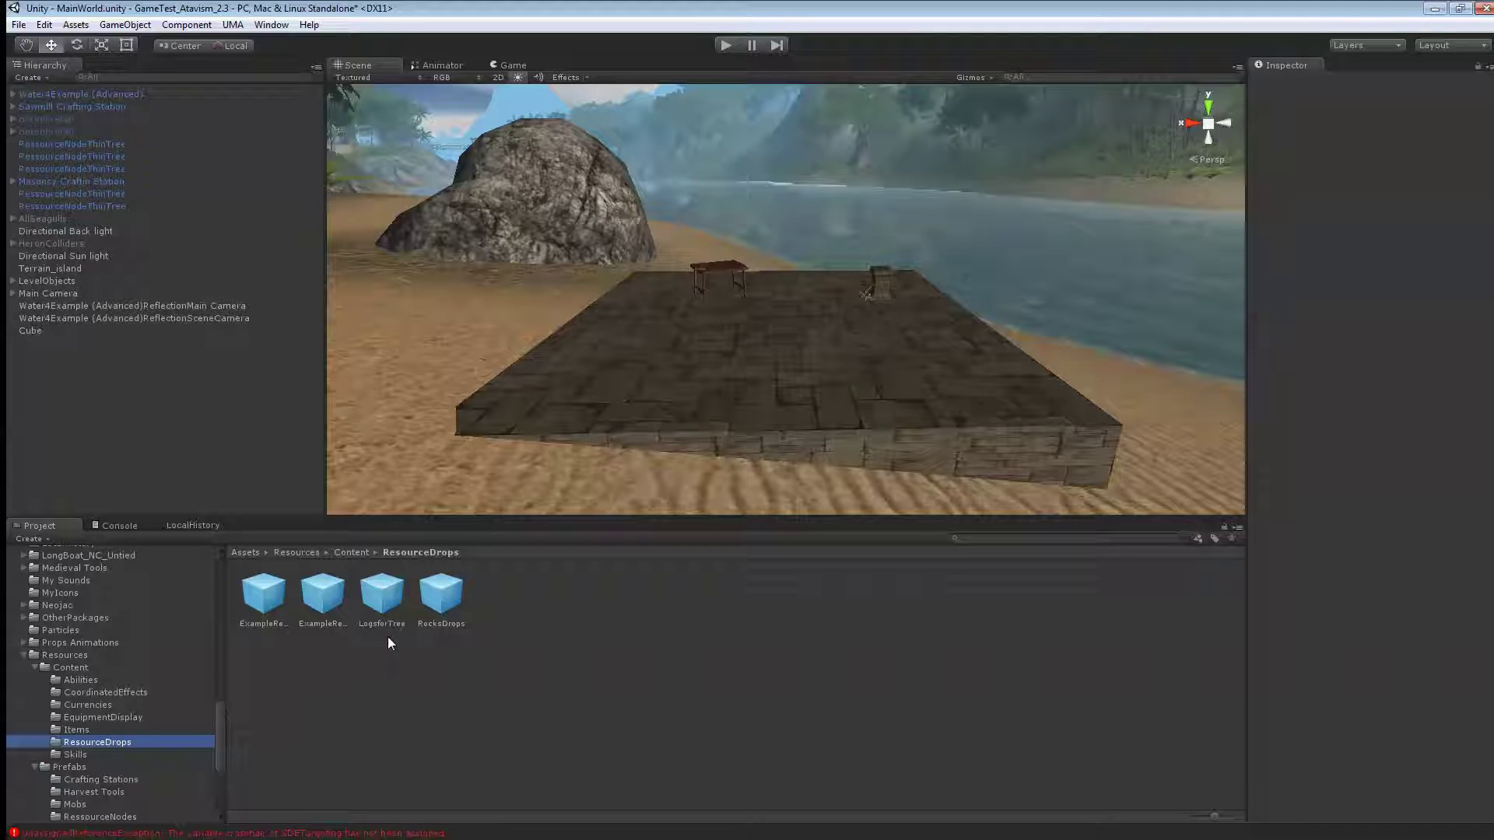
{"action": "left_click", "coordinate": [457, 596]}
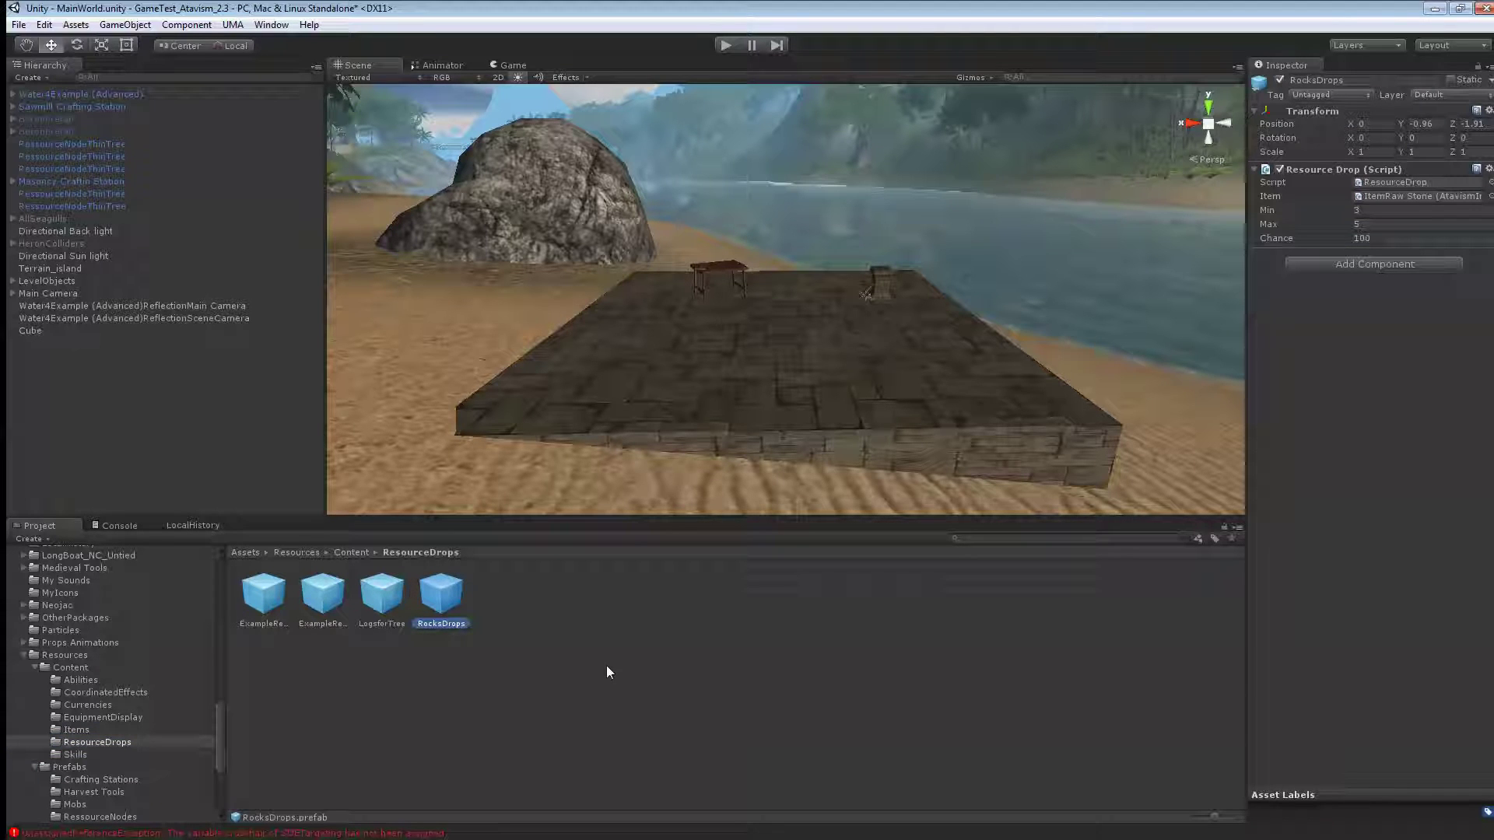
{"action": "key", "text": "ctrl+d"}
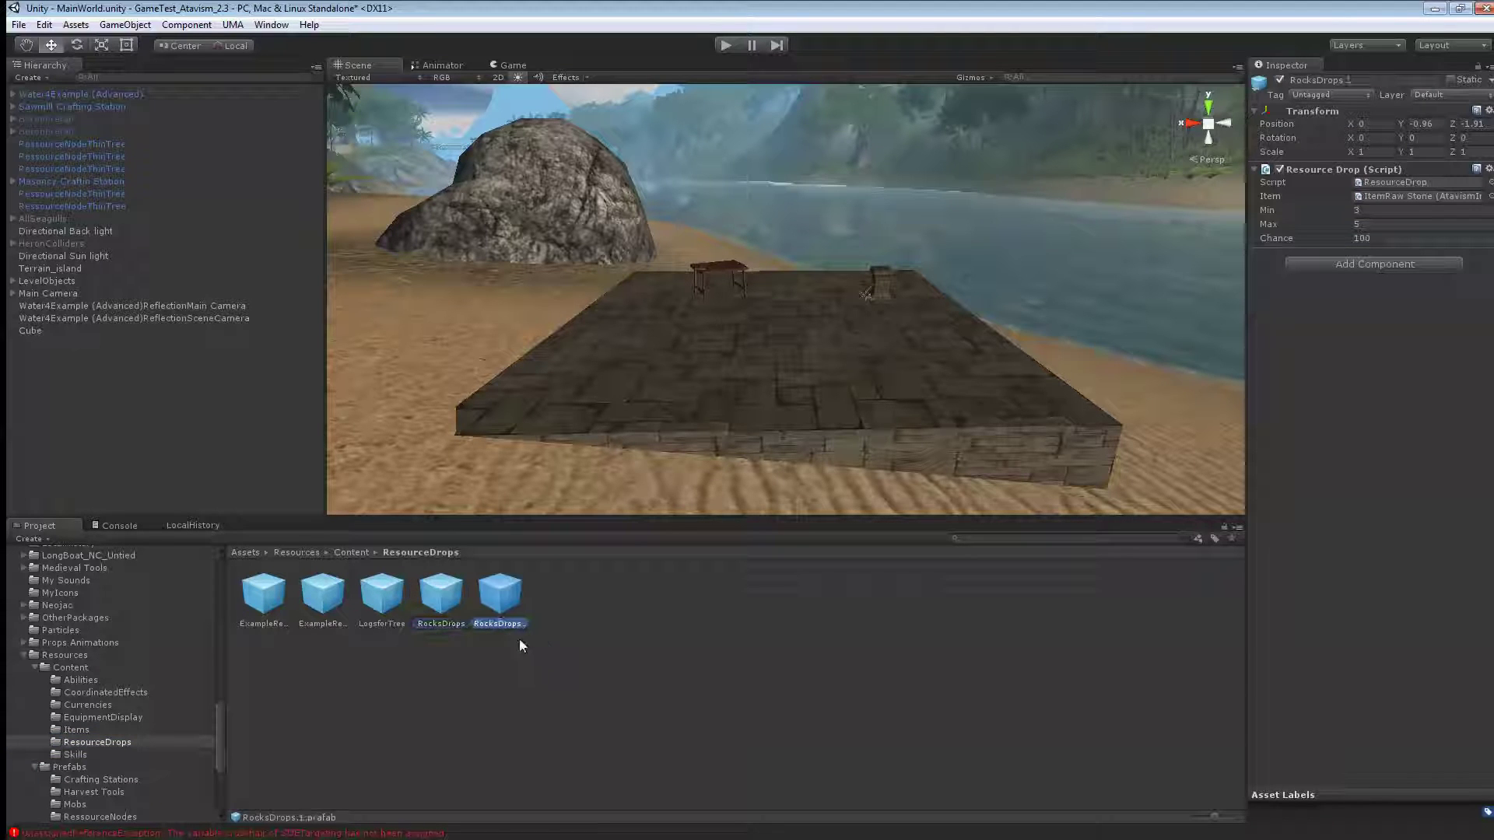
{"action": "left_click", "coordinate": [513, 624]}
{"action": "type", "text": "Iron"}
{"action": "type", "text": "OreDro"}
{"action": "type", "text": "ps"}
{"action": "key", "text": "Return"}
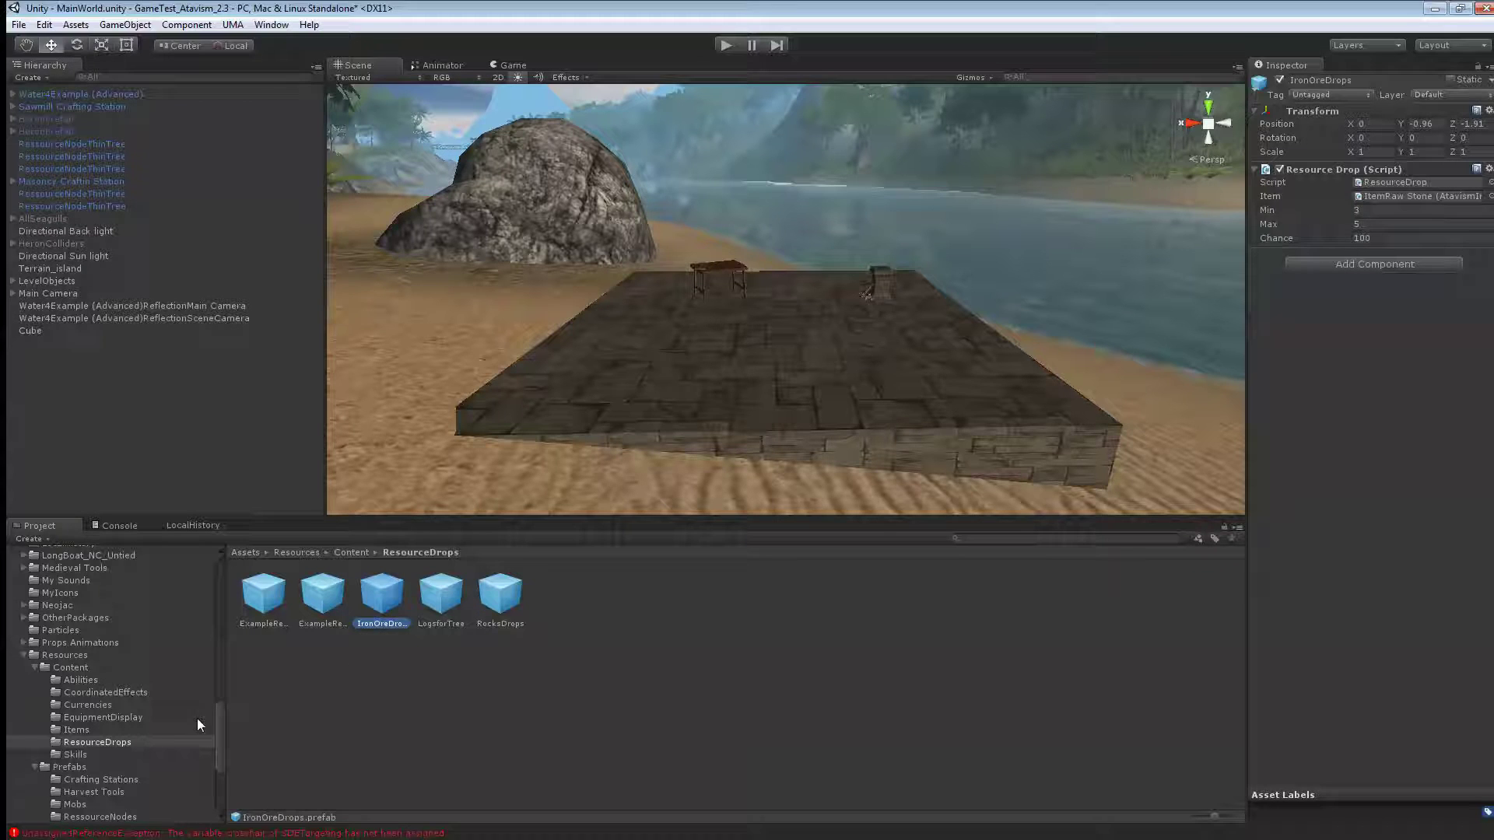
Step: Set IronOreDrops' drop item to Iron Ore from the Items folder
{"action": "scroll", "coordinate": [190, 717], "scroll_direction": "down", "scroll_amount": 3}
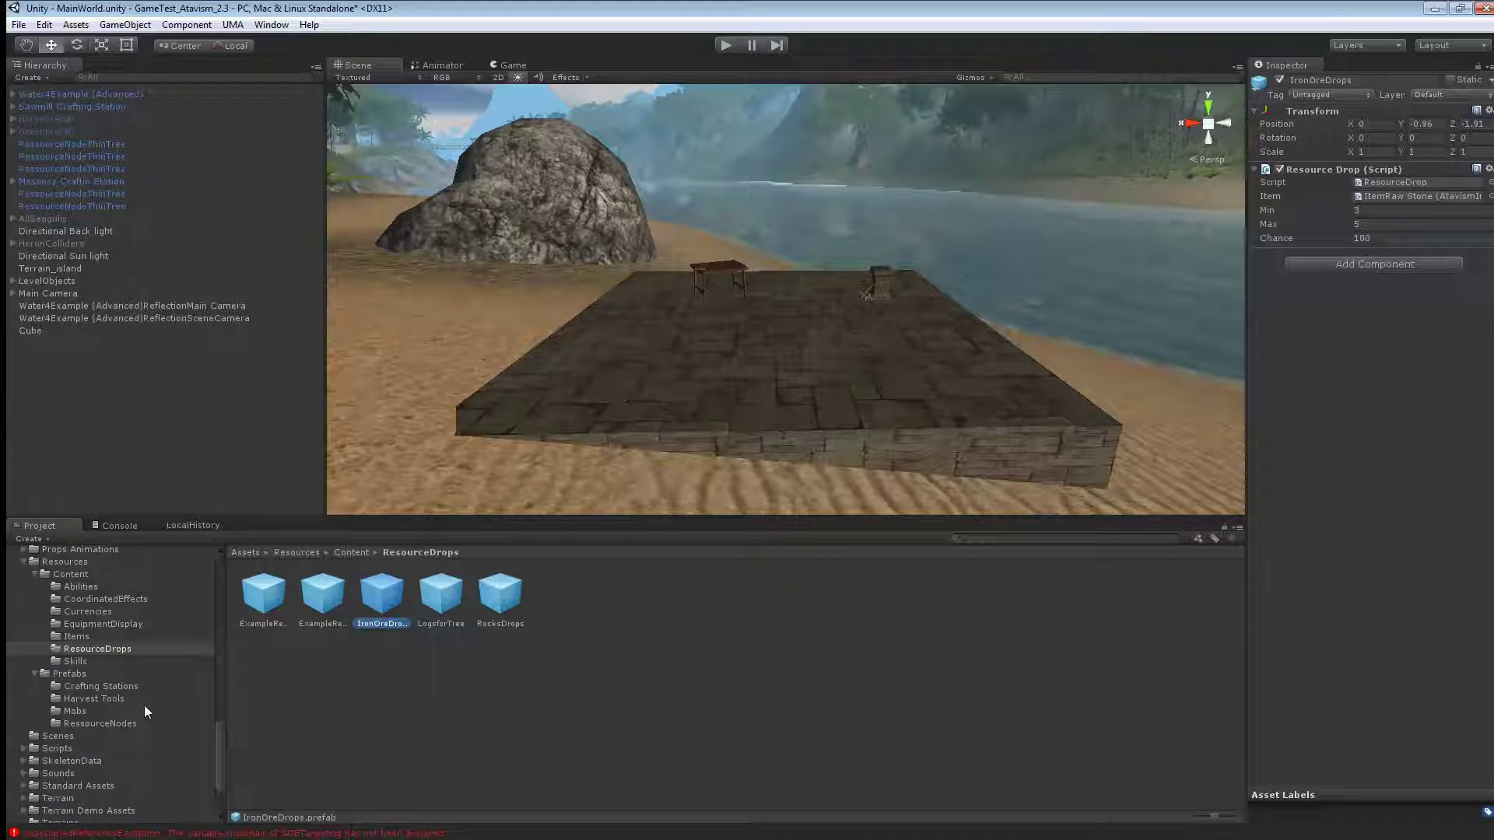
{"action": "left_click", "coordinate": [85, 636]}
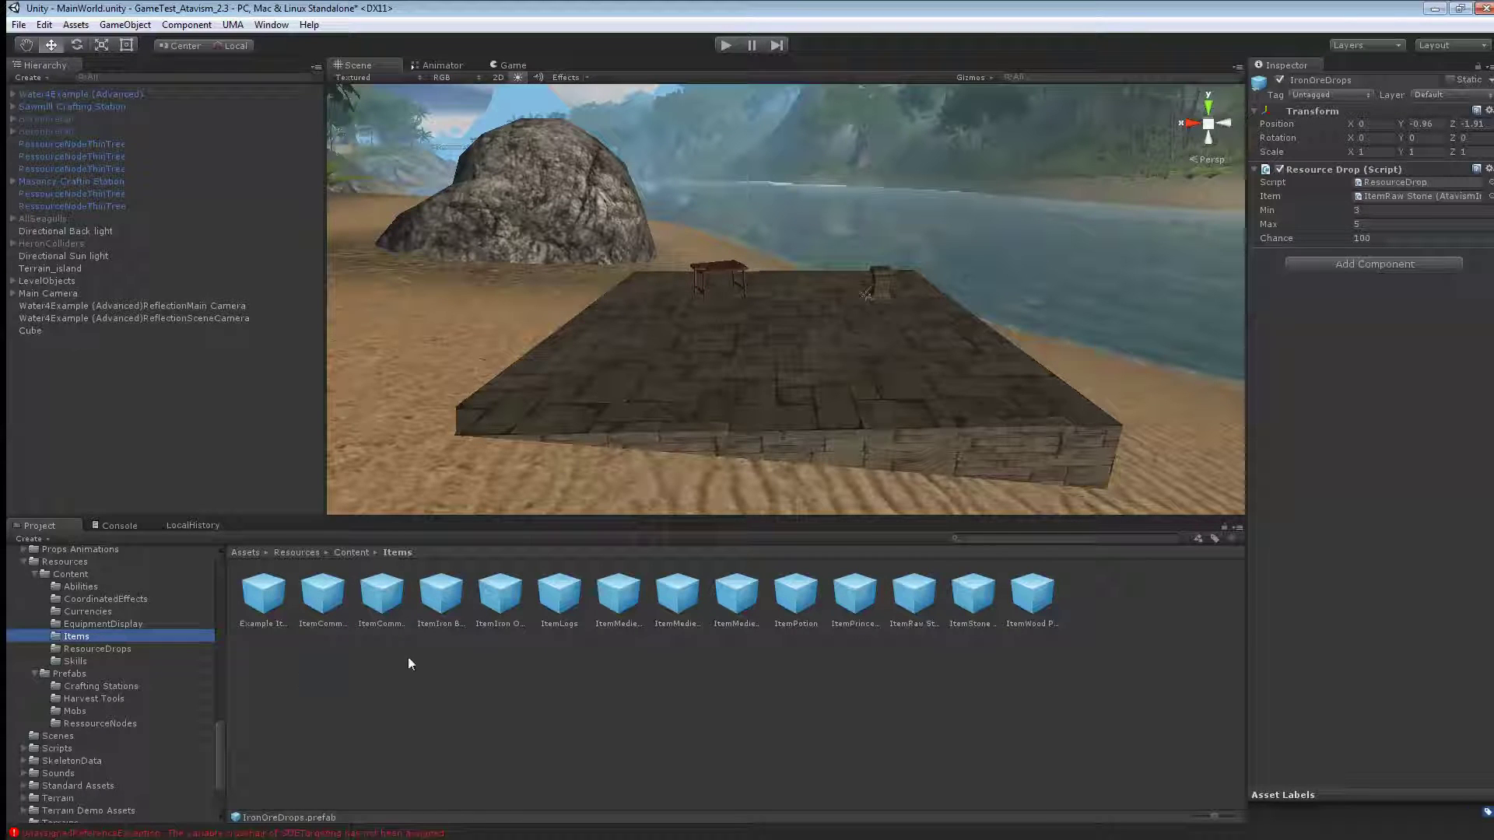
{"action": "left_click_drag", "start_coordinate": [487, 597], "coordinate": [1425, 193]}
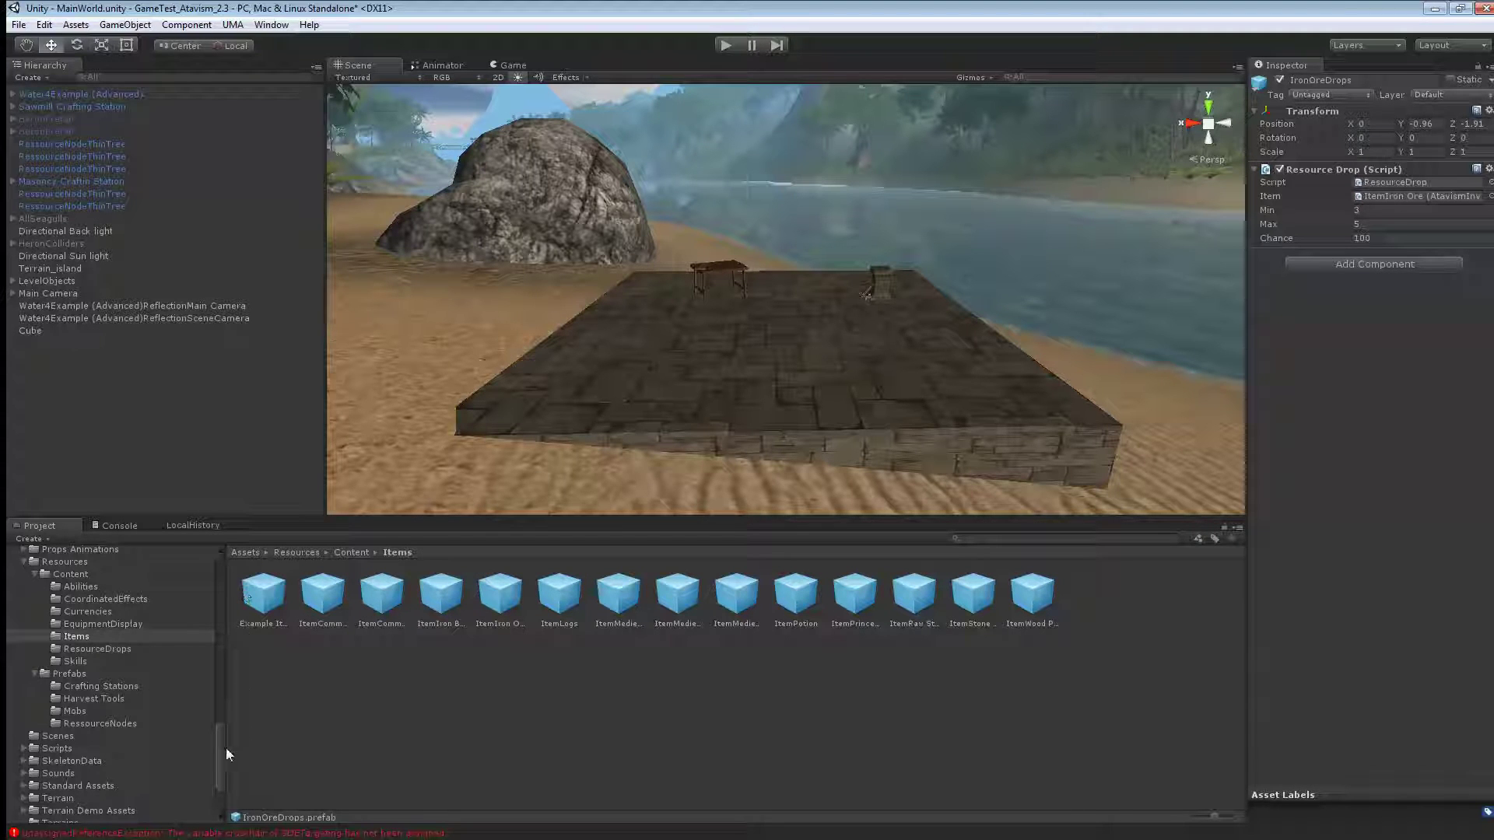
Step: Place the Blacksmith Forge05 on the platform and rename it Smeltery Crafting Station
{"action": "left_click_drag", "start_coordinate": [218, 748], "coordinate": [219, 624]}
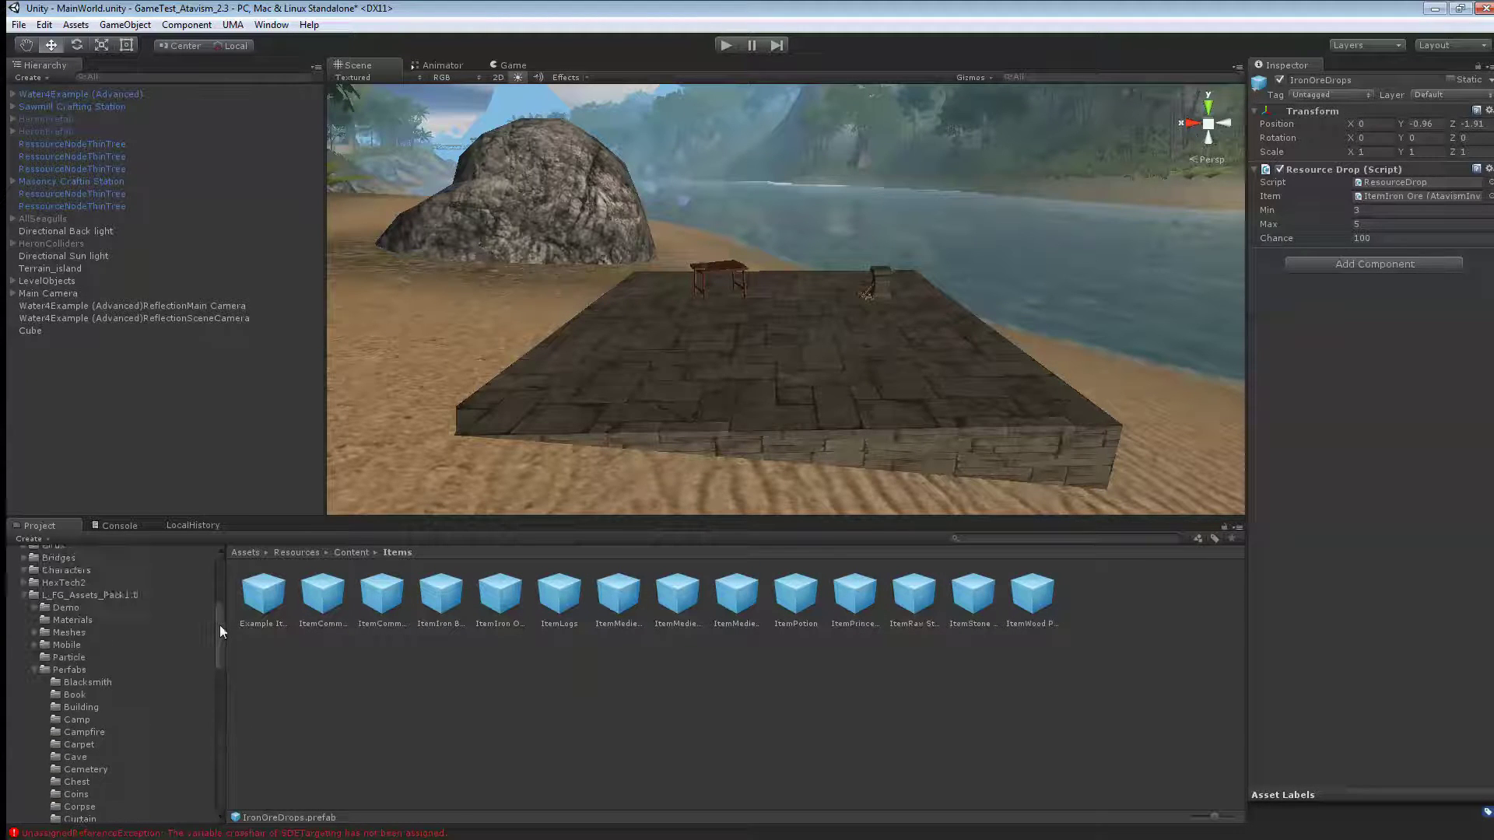
{"action": "left_click", "coordinate": [76, 683]}
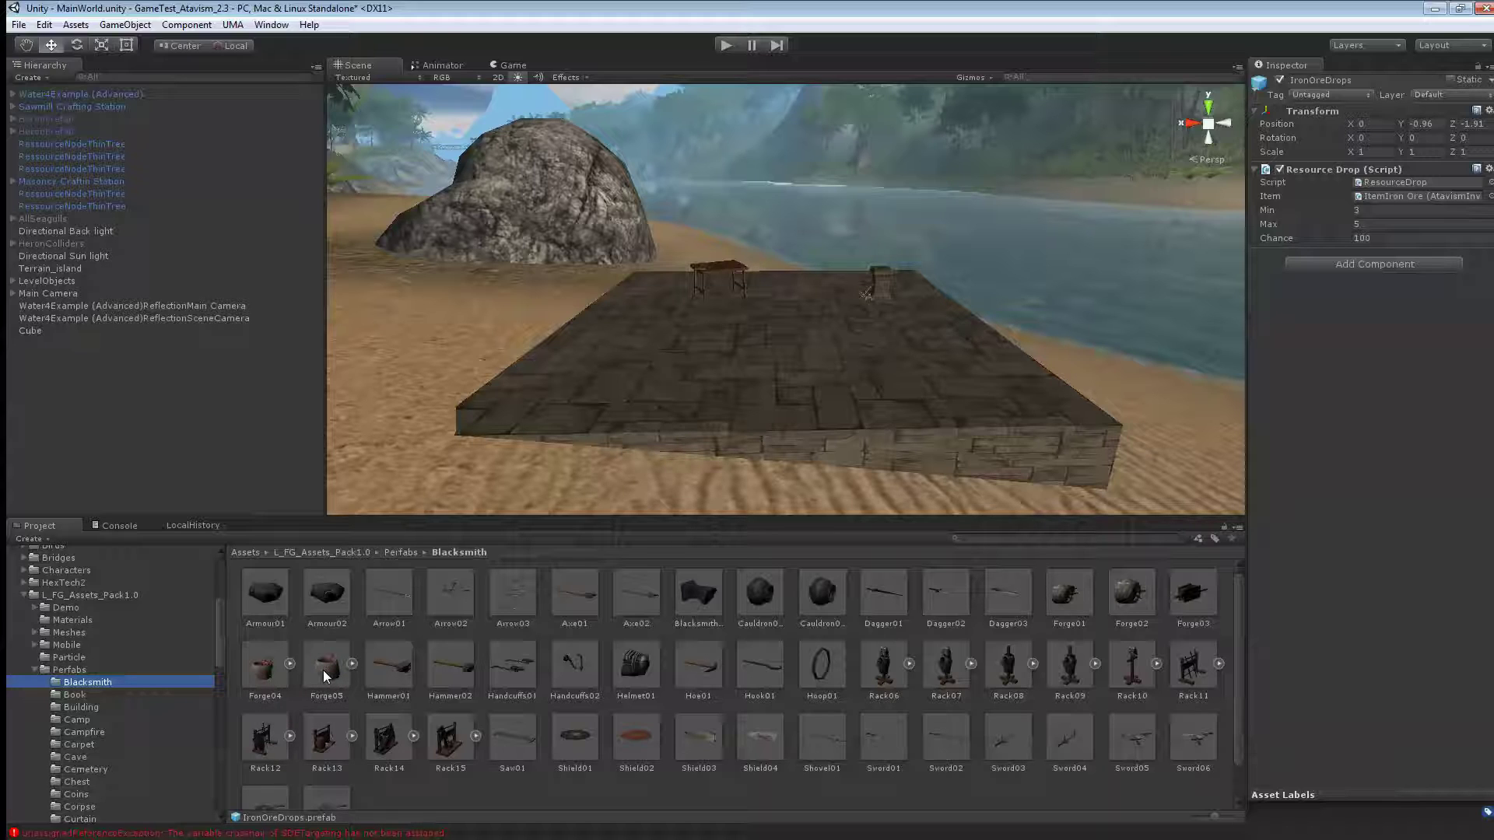
{"action": "left_click_drag", "start_coordinate": [324, 673], "coordinate": [589, 380]}
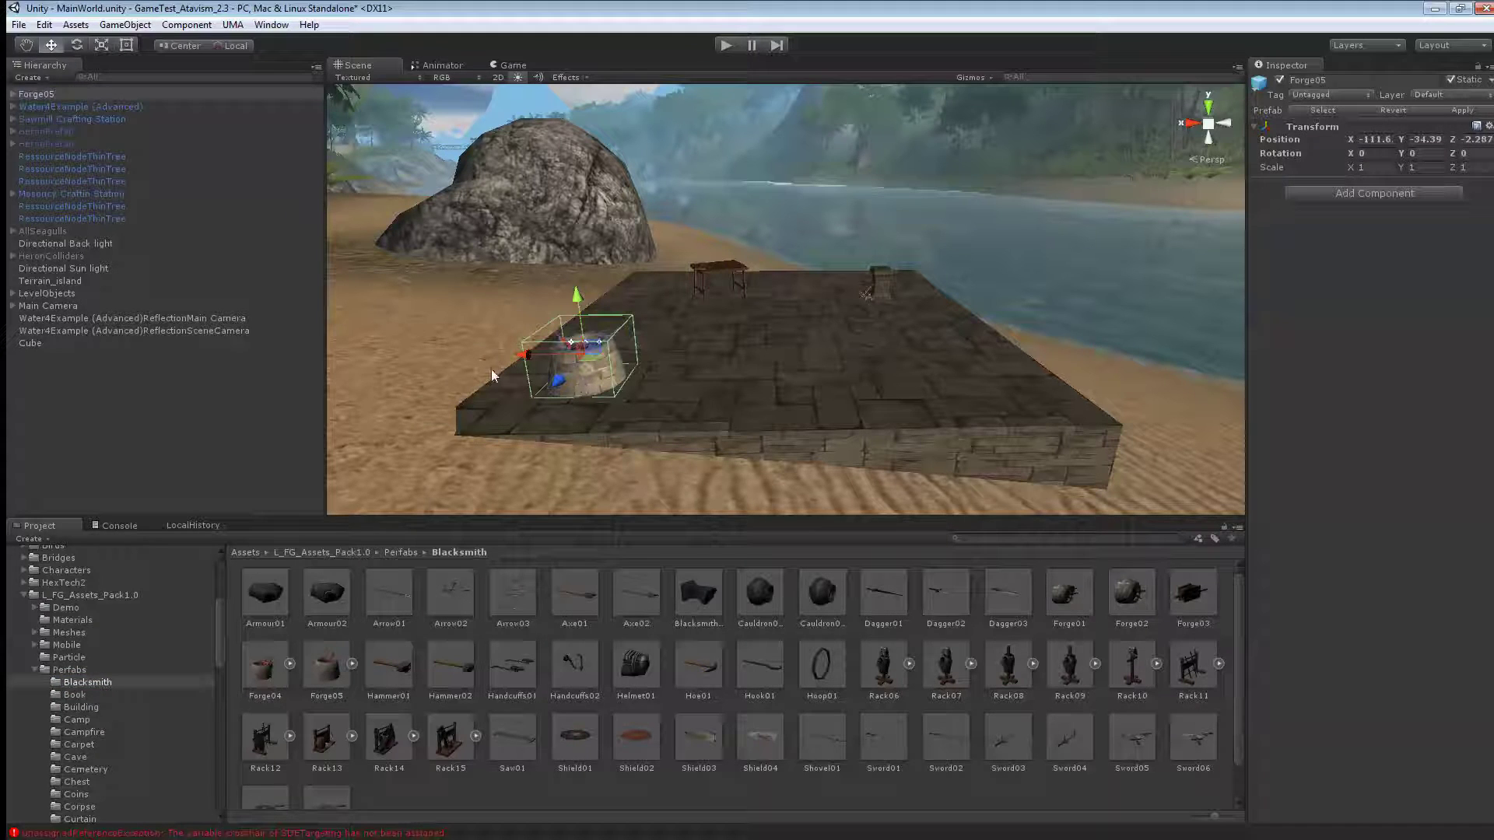
{"action": "left_click", "coordinate": [56, 96]}
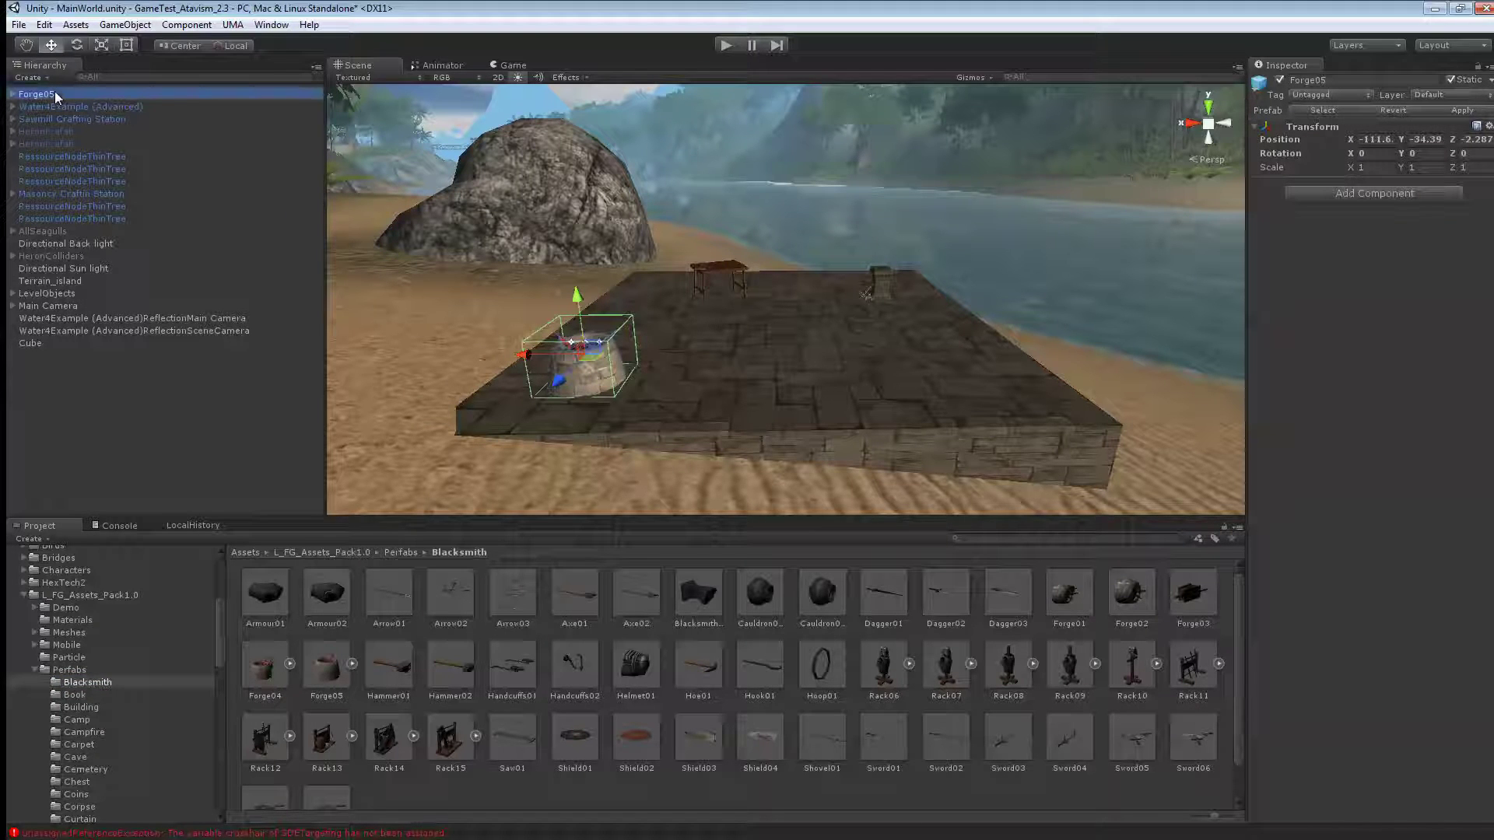
{"action": "left_click", "coordinate": [67, 95]}
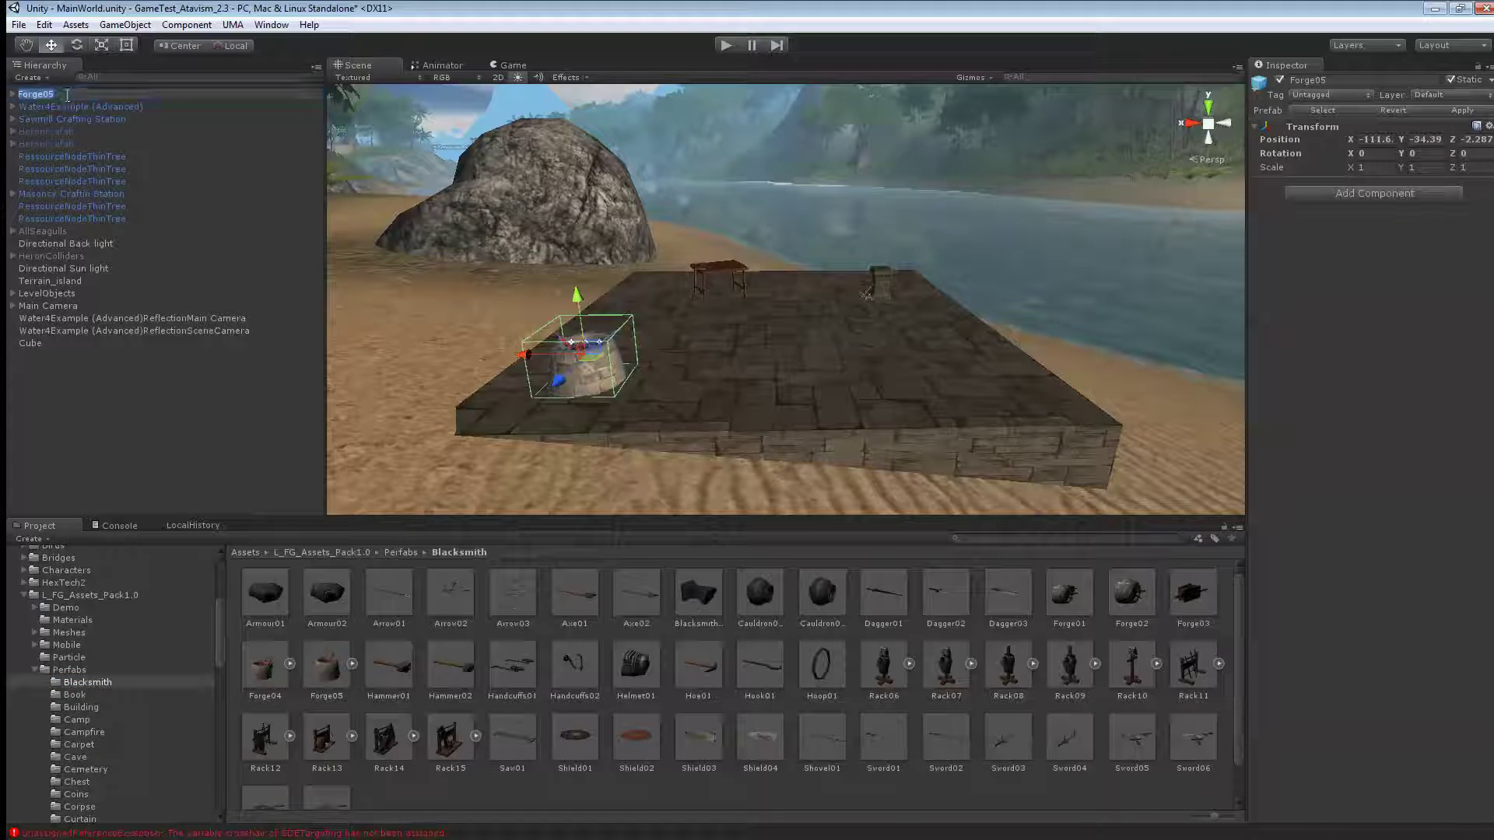
{"action": "type", "text": "Smeltery Crafting Station"}
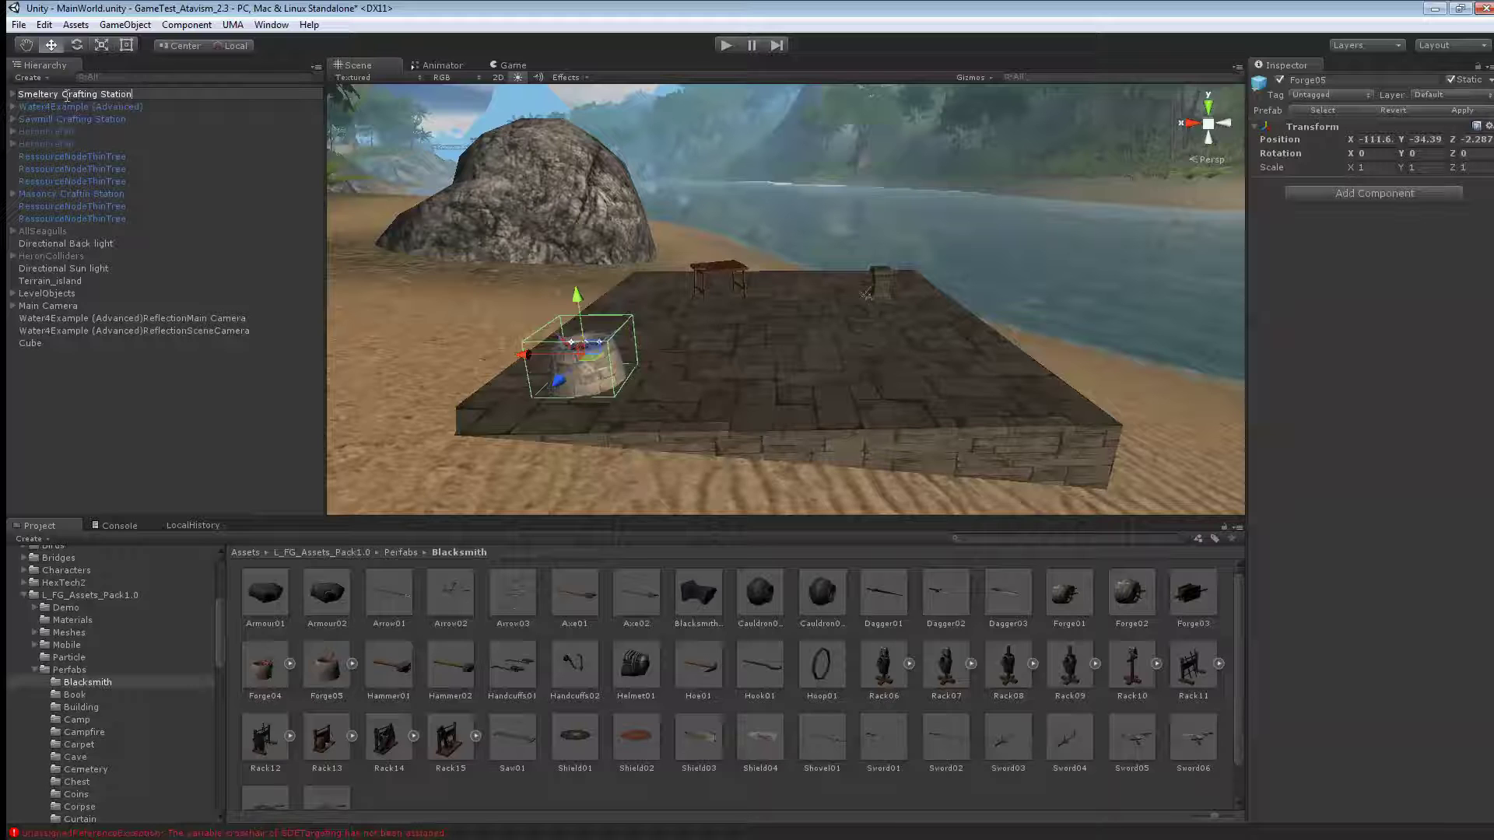
{"action": "key", "text": "Return"}
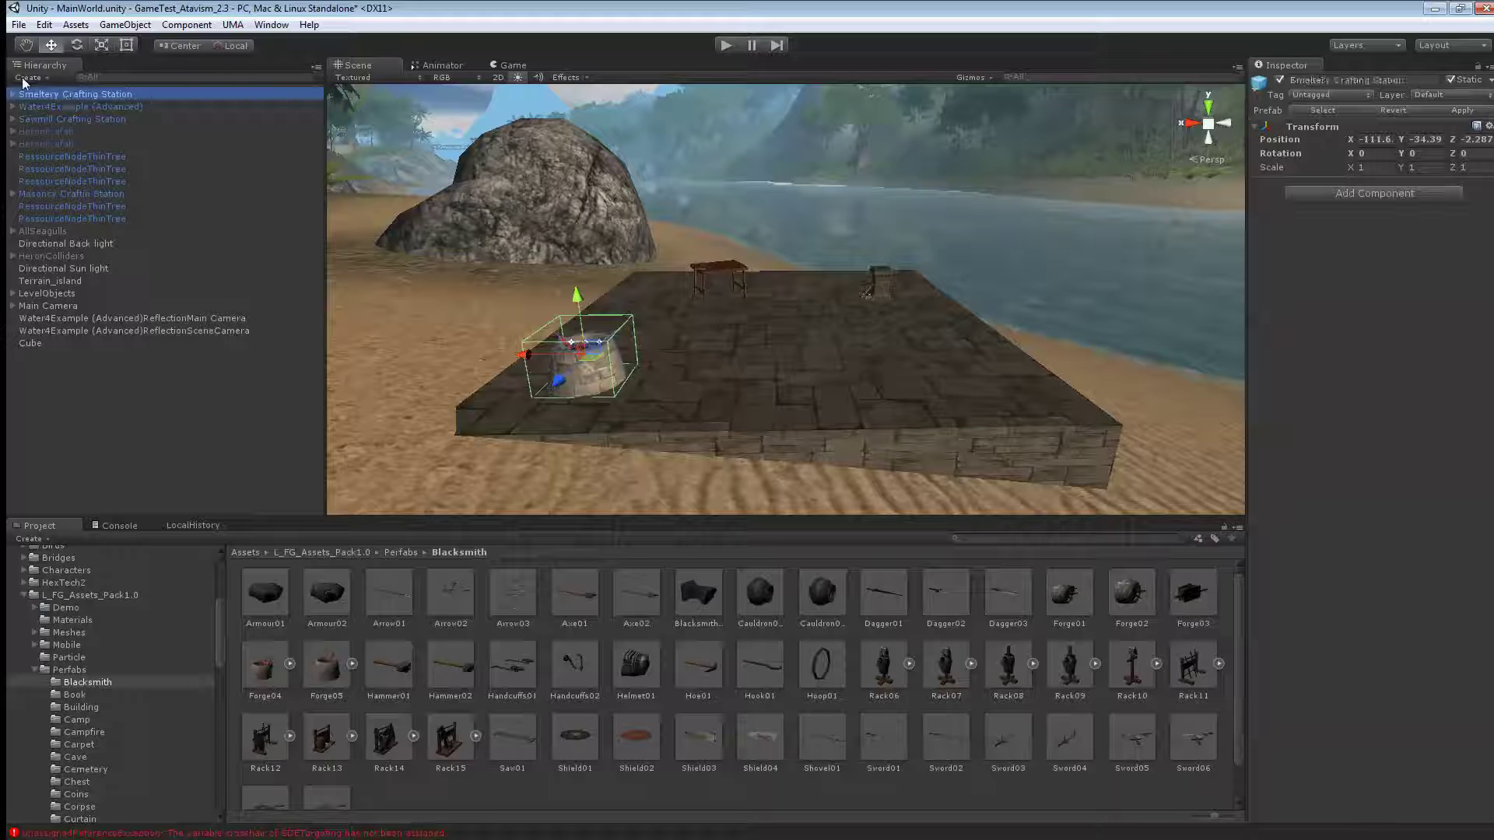
Step: Give the Forge02 child a Crafting Station script with Station Type Smelter
{"action": "left_click", "coordinate": [13, 94]}
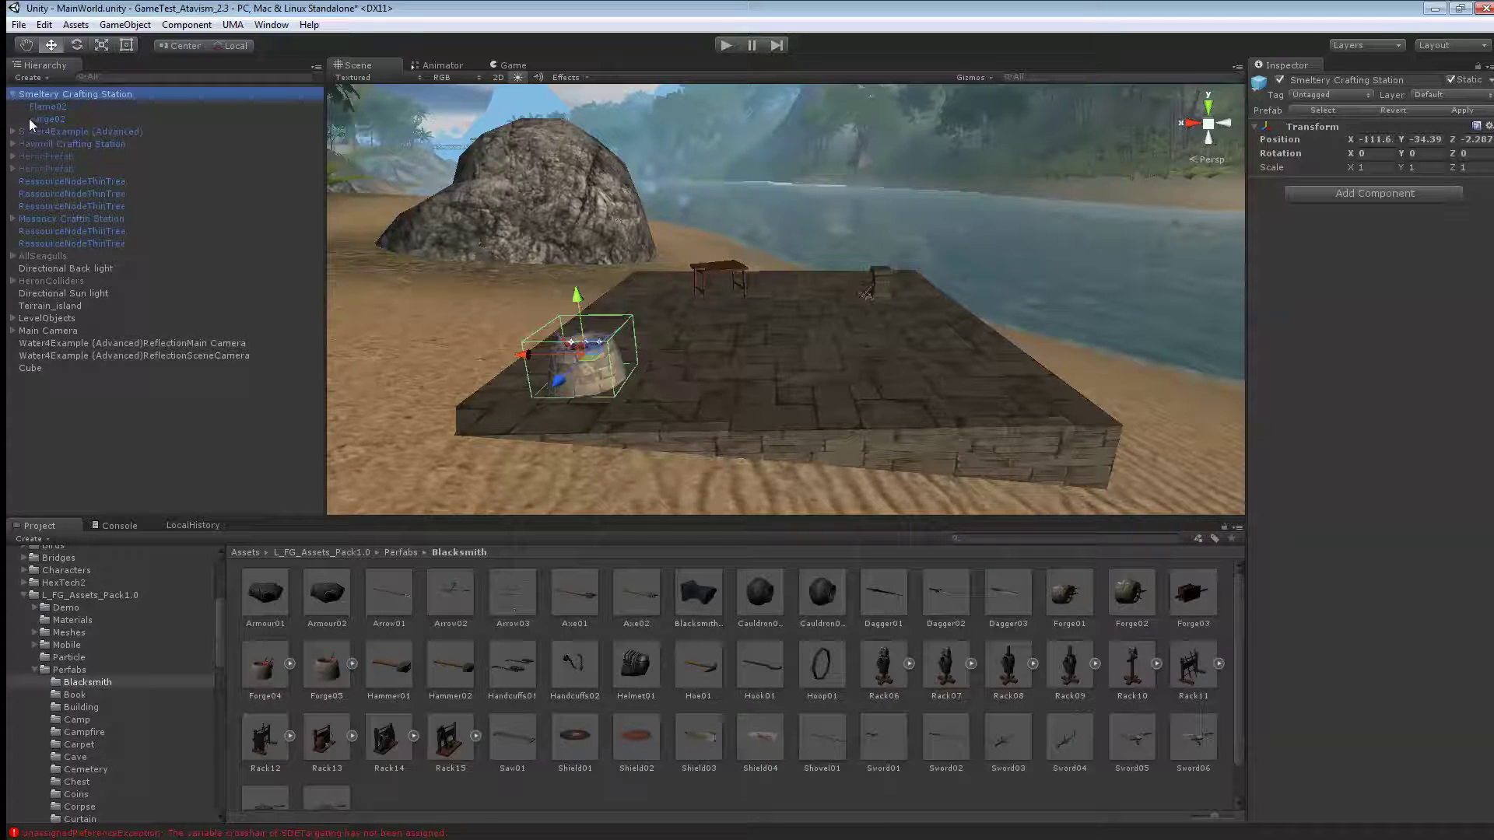
{"action": "left_click", "coordinate": [34, 123]}
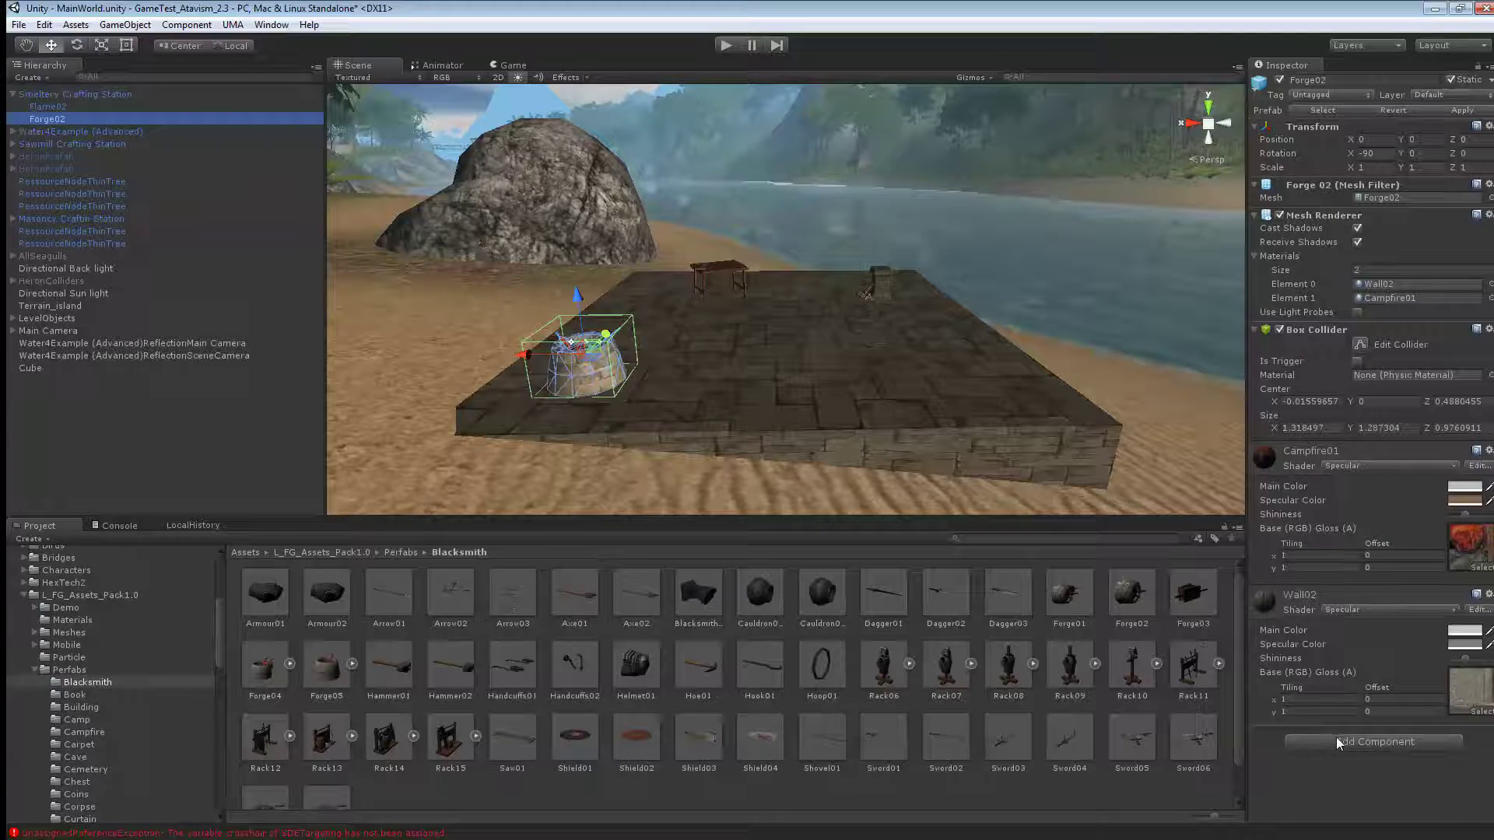
{"action": "left_click", "coordinate": [1337, 742]}
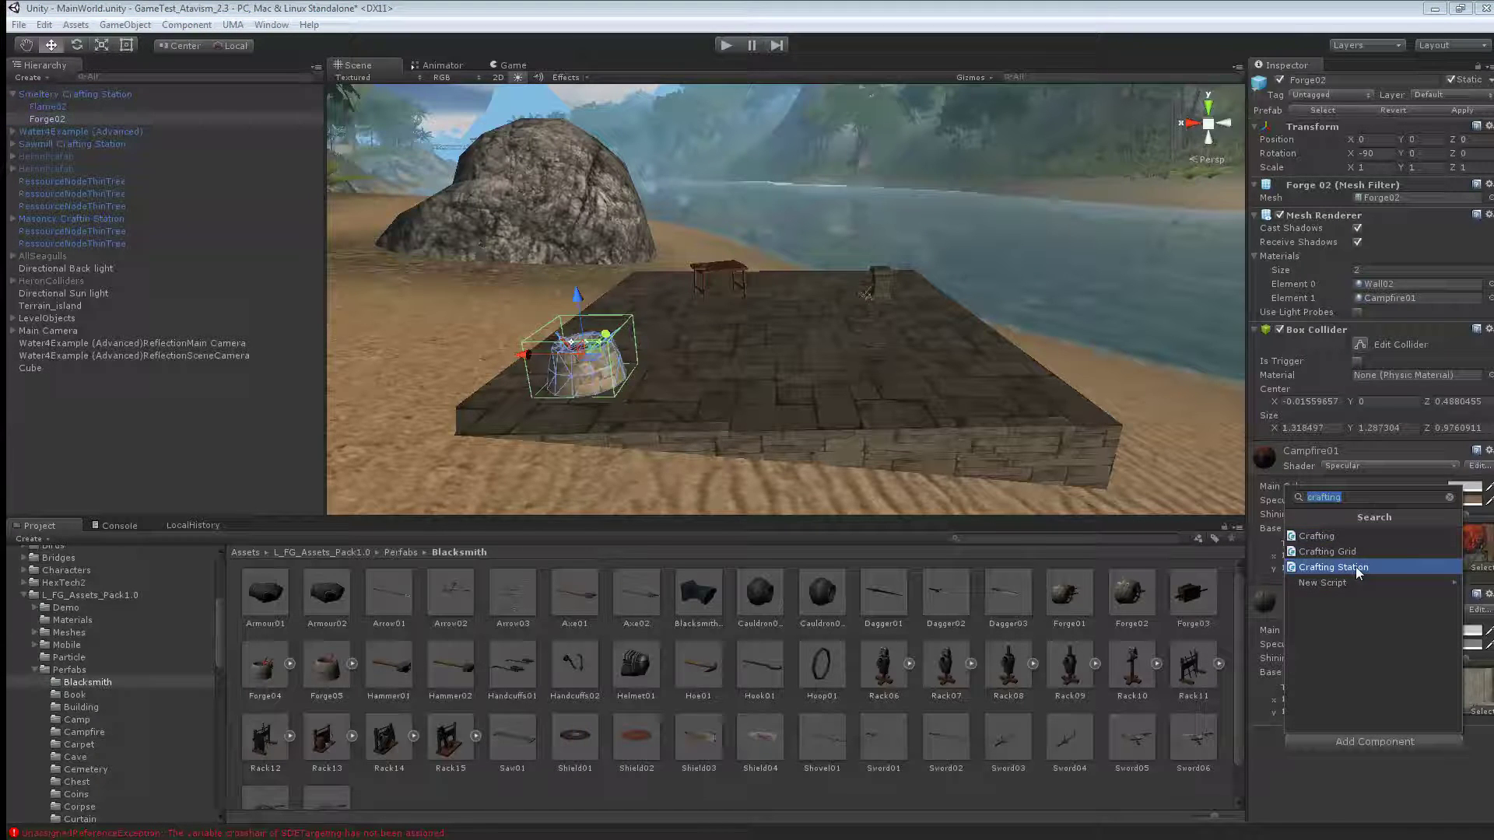
{"action": "left_click", "coordinate": [1356, 566]}
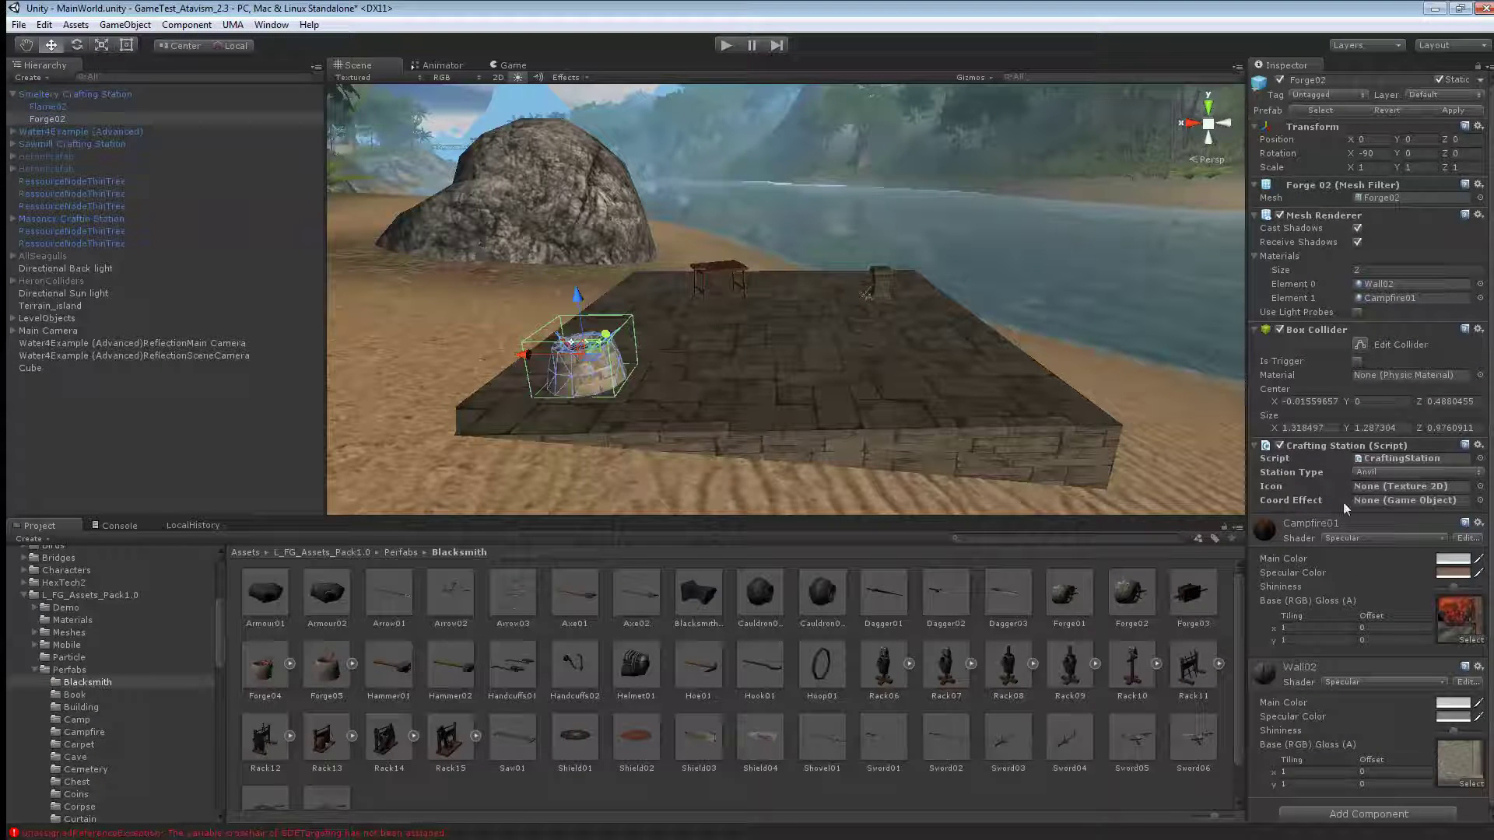
{"action": "left_click", "coordinate": [1371, 473]}
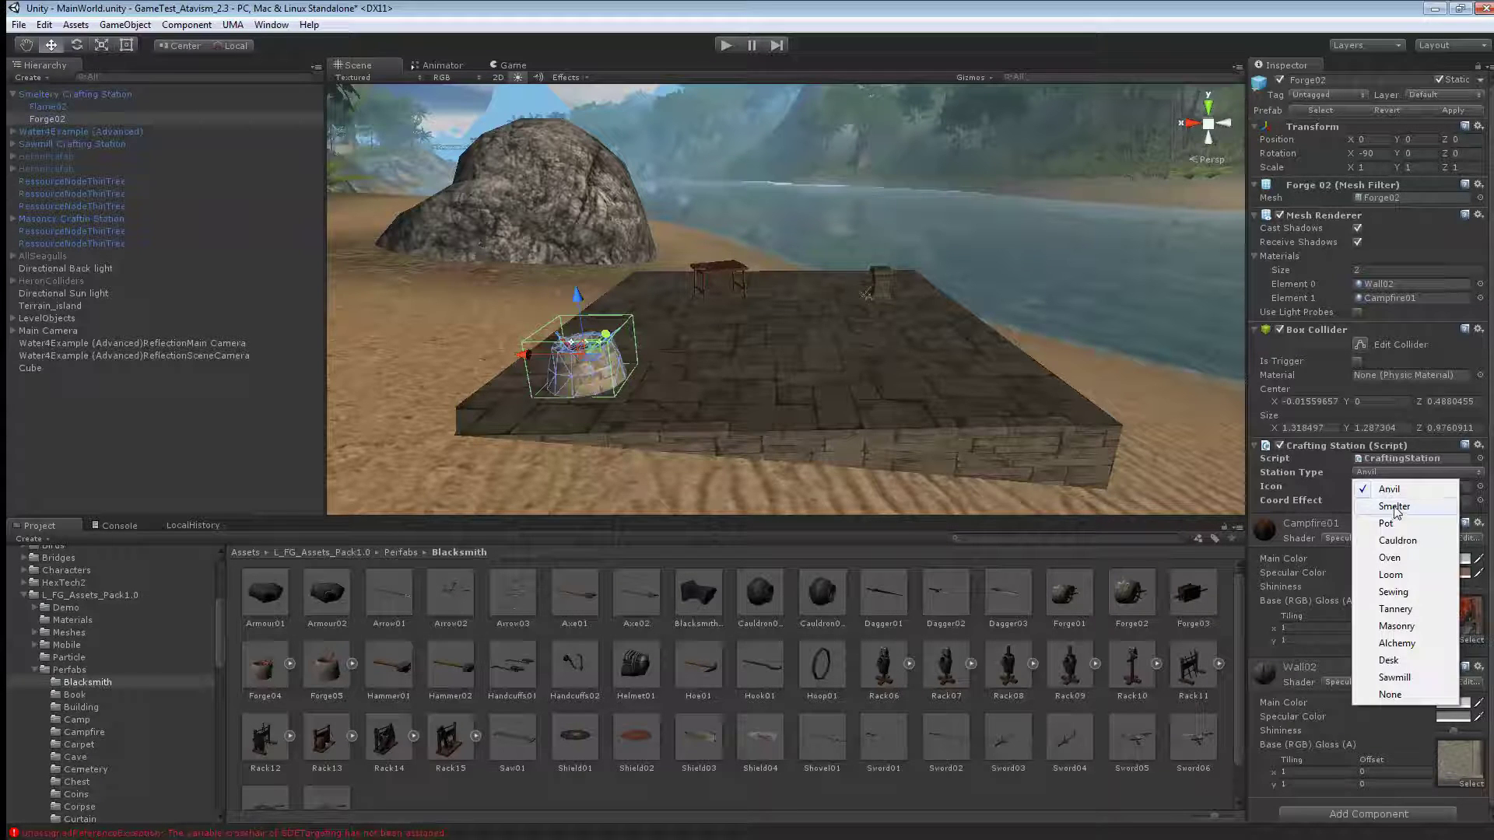
{"action": "left_click", "coordinate": [1394, 506]}
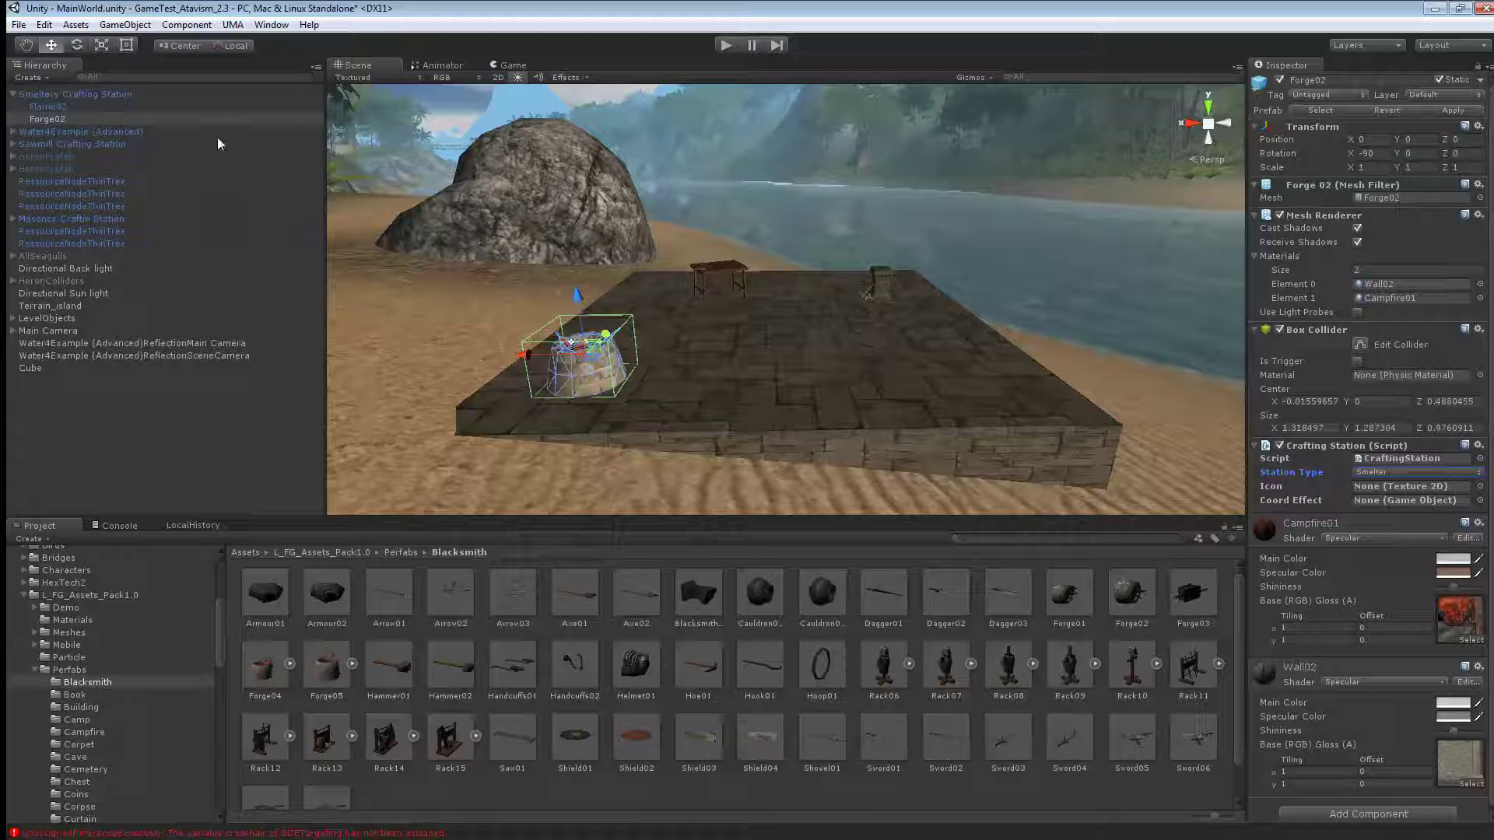
{"action": "left_click", "coordinate": [72, 94]}
Step: Save the station as a prefab in Crafting Stations and delete the old Smeltery prefab
{"action": "scroll", "coordinate": [123, 638], "scroll_direction": "down", "scroll_amount": 10}
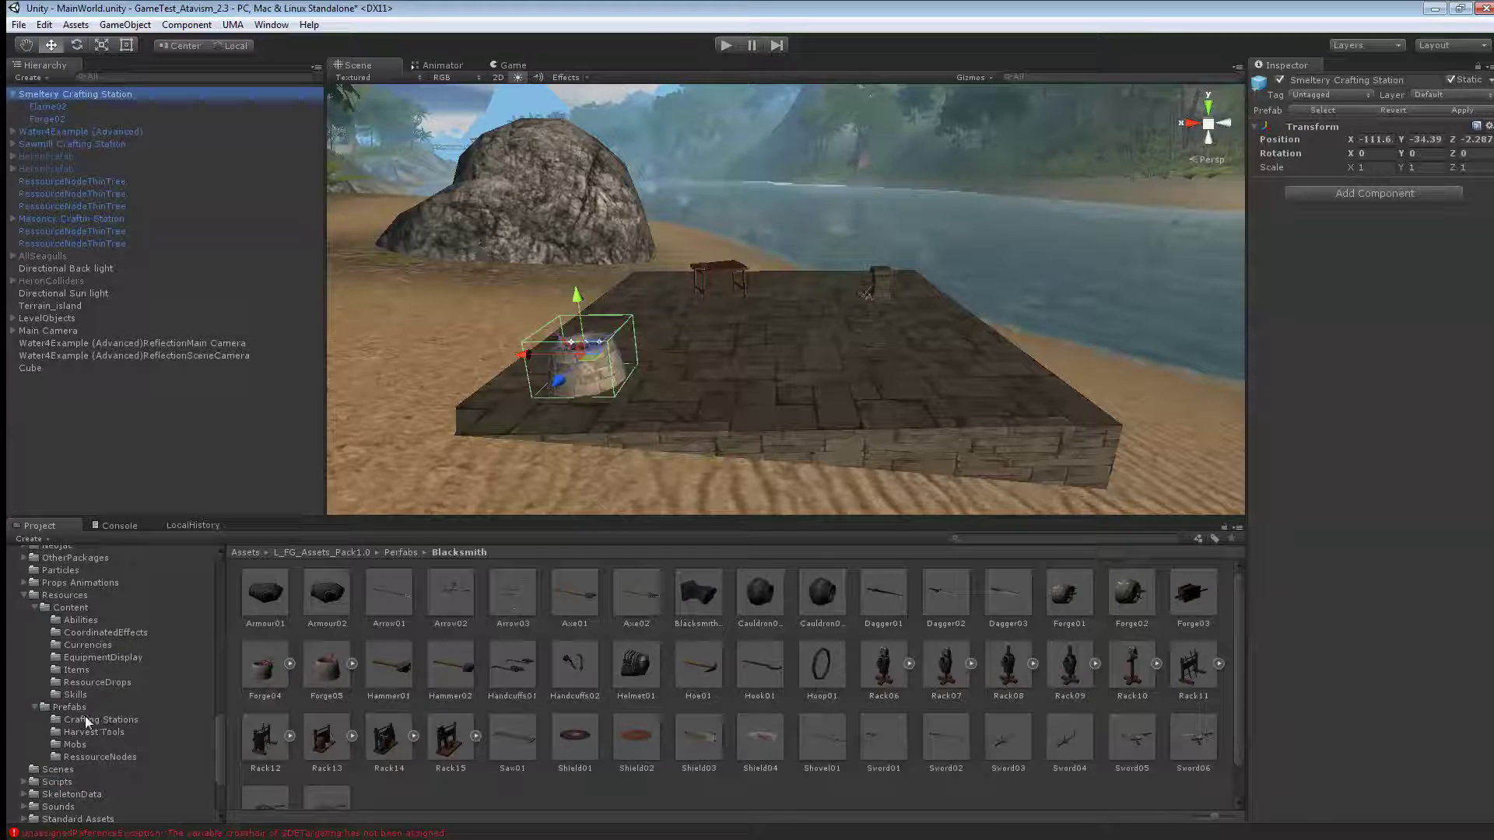
{"action": "left_click", "coordinate": [88, 721]}
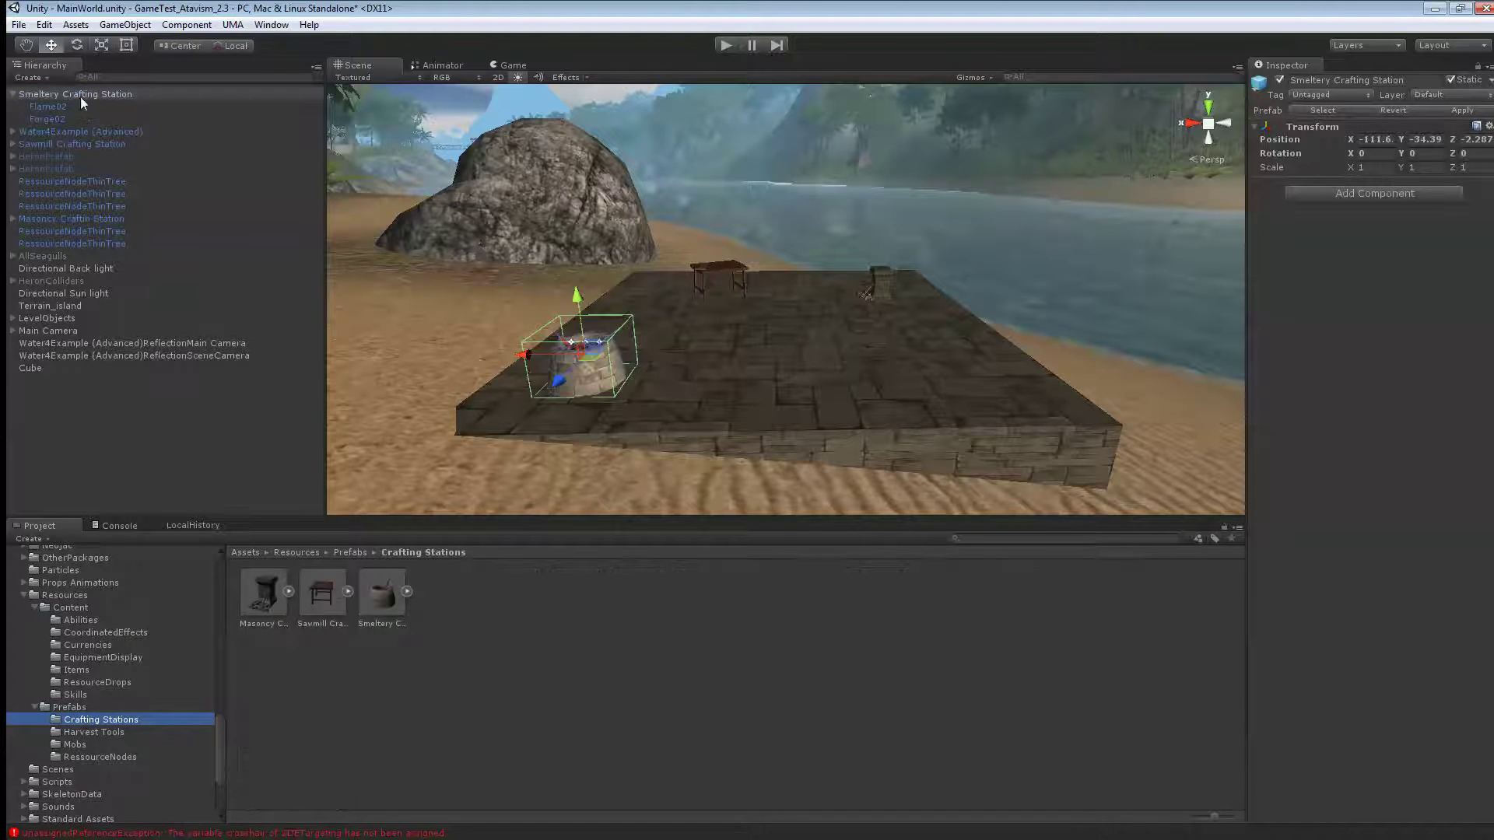
{"action": "left_click_drag", "start_coordinate": [81, 96], "coordinate": [487, 620]}
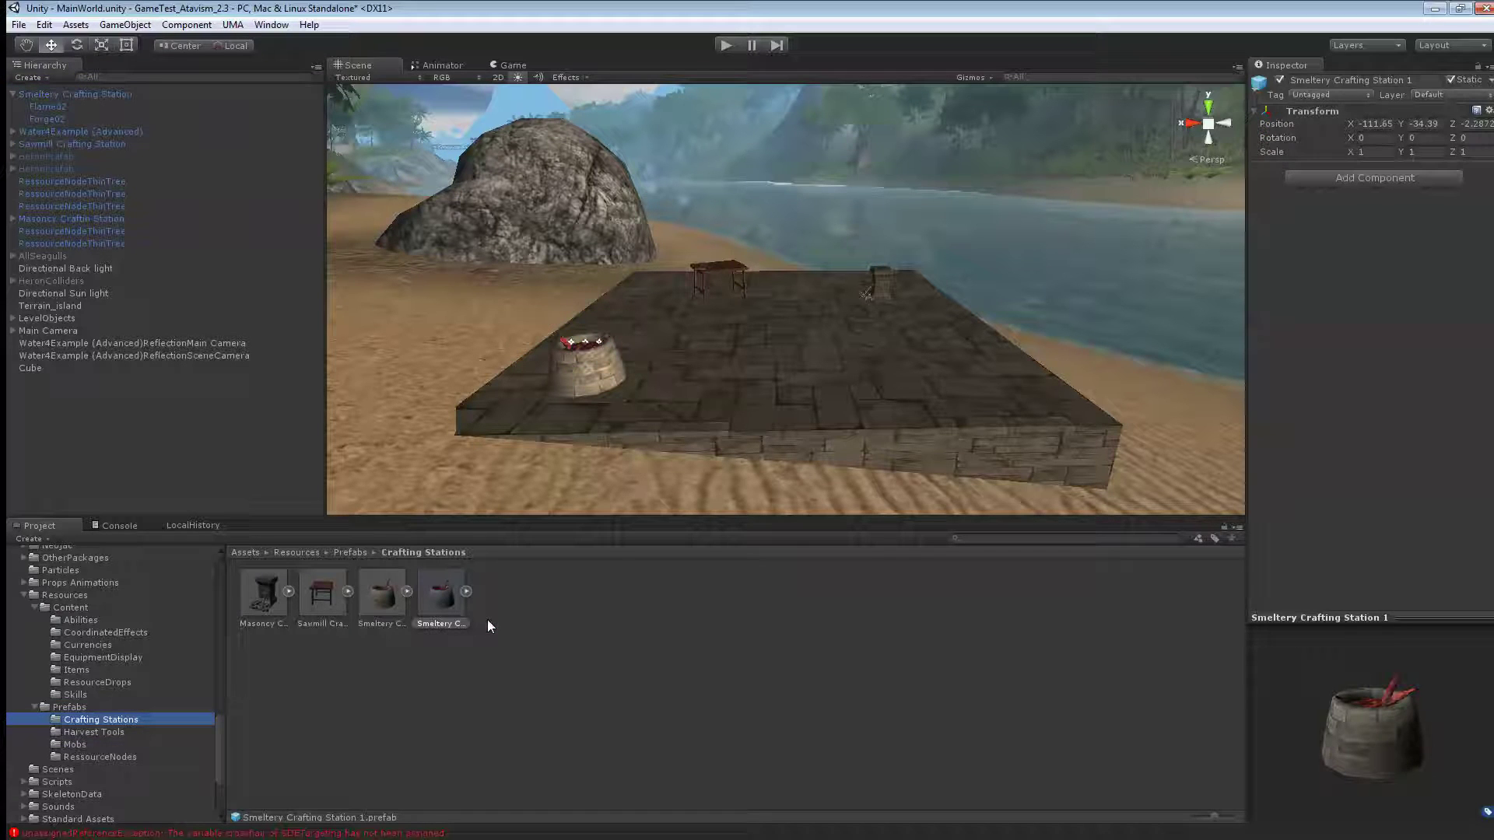
{"action": "left_click", "coordinate": [380, 595]}
{"action": "key", "text": "Delete"}
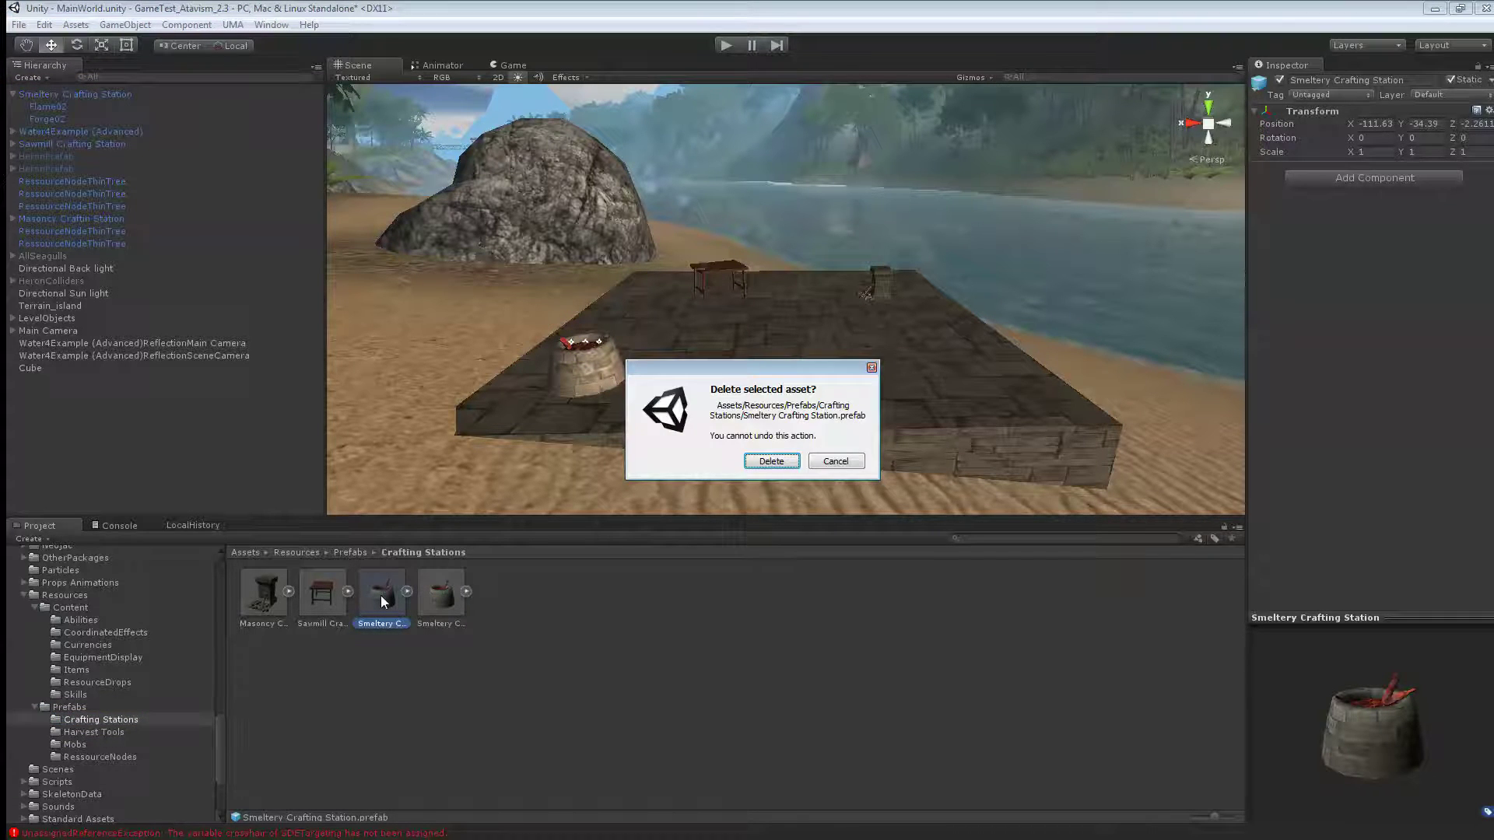
{"action": "key", "text": "Return"}
Step: Rename the new prefab Smeltery Crafting Station and replace the scene instance with it
{"action": "left_click", "coordinate": [400, 618]}
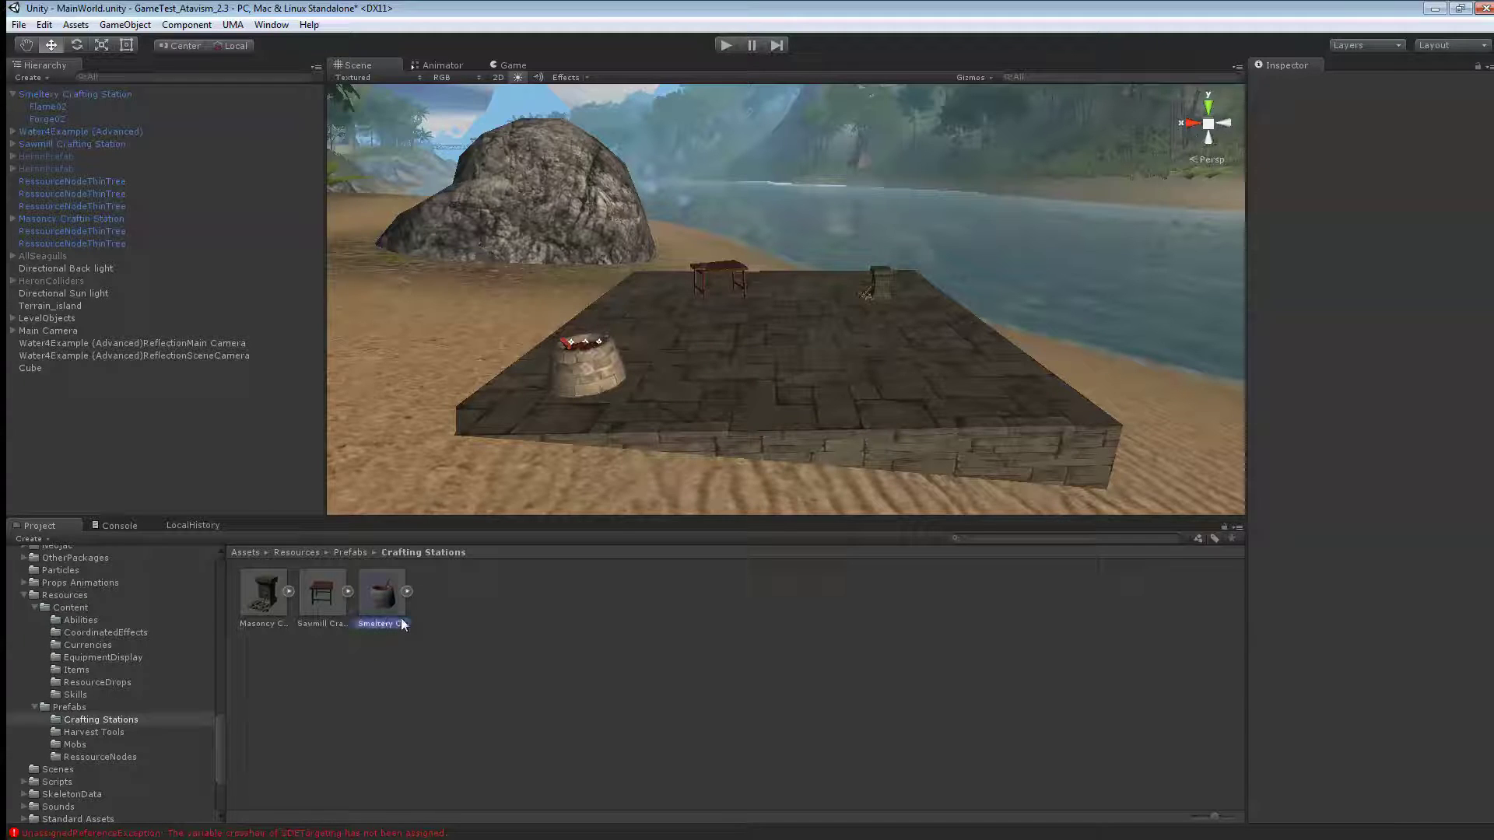
{"action": "left_click", "coordinate": [406, 620]}
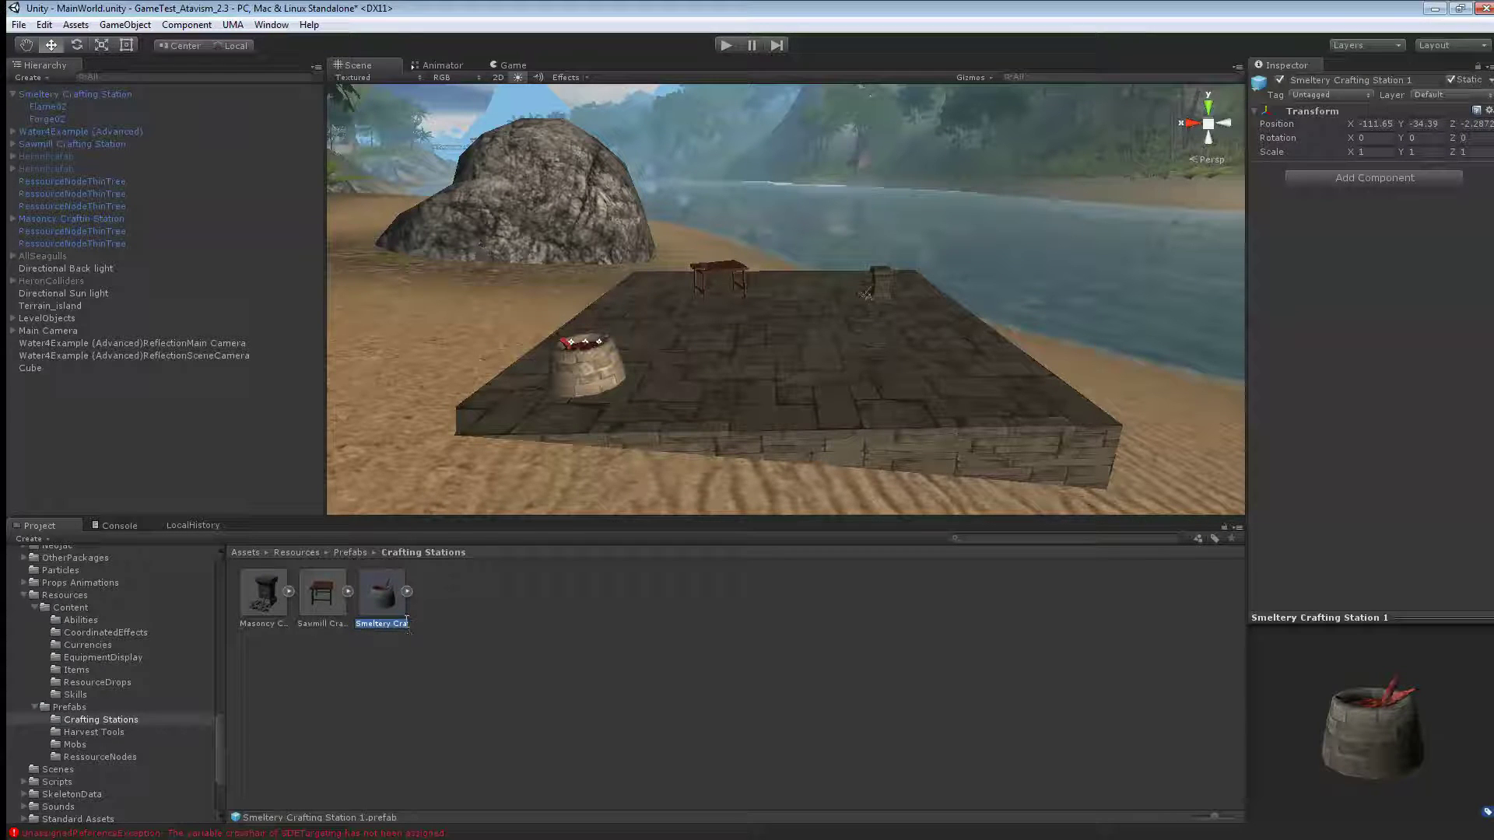
{"action": "key", "text": "End"}
{"action": "key", "text": "BackSpace"}
{"action": "key", "text": "BackSpace"}
{"action": "key", "text": "Return"}
{"action": "left_click", "coordinate": [116, 94]}
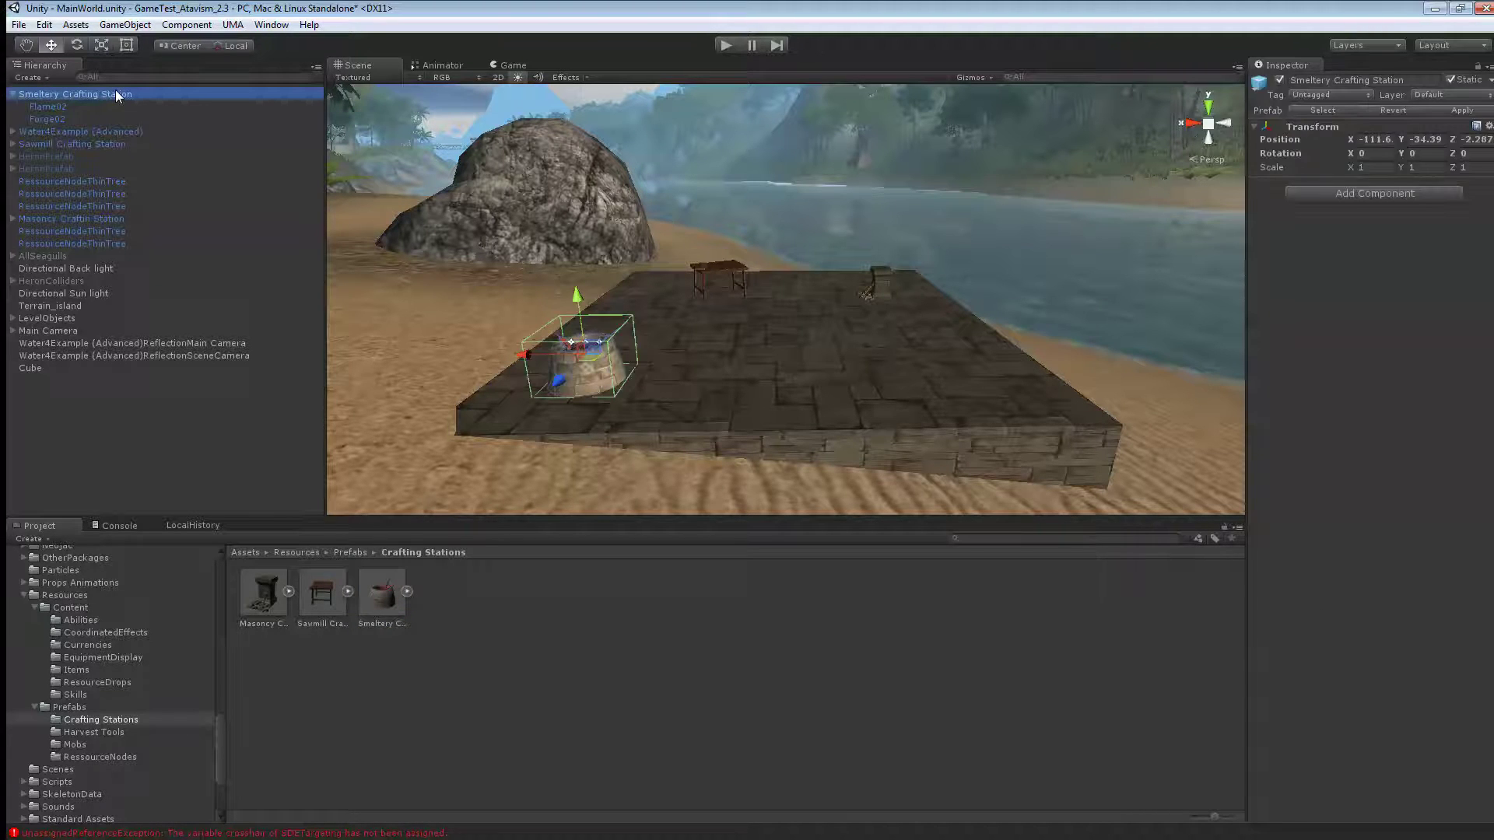
{"action": "key", "text": "Delete"}
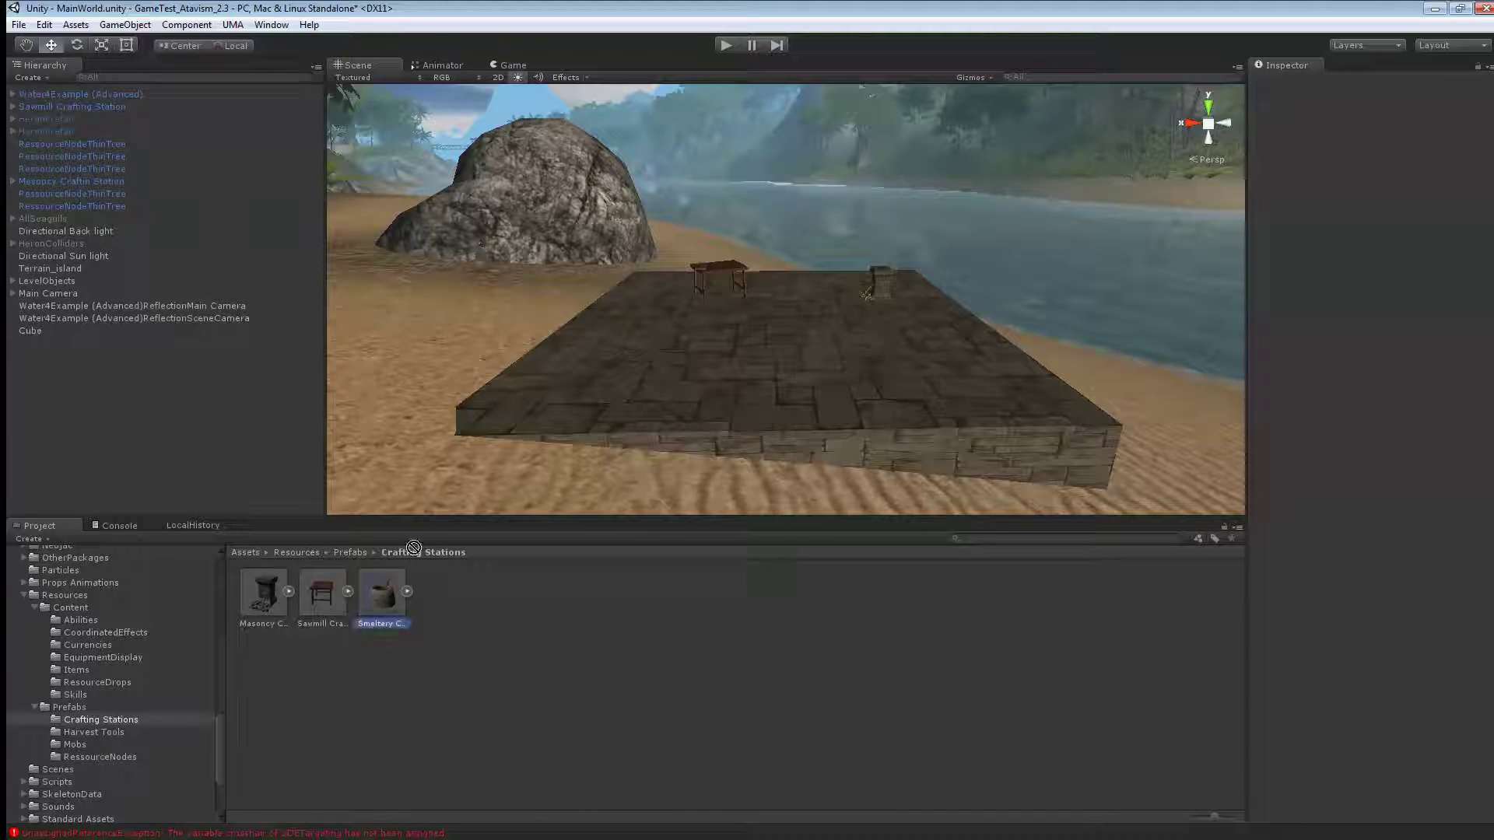
{"action": "left_click_drag", "start_coordinate": [413, 548], "coordinate": [585, 378]}
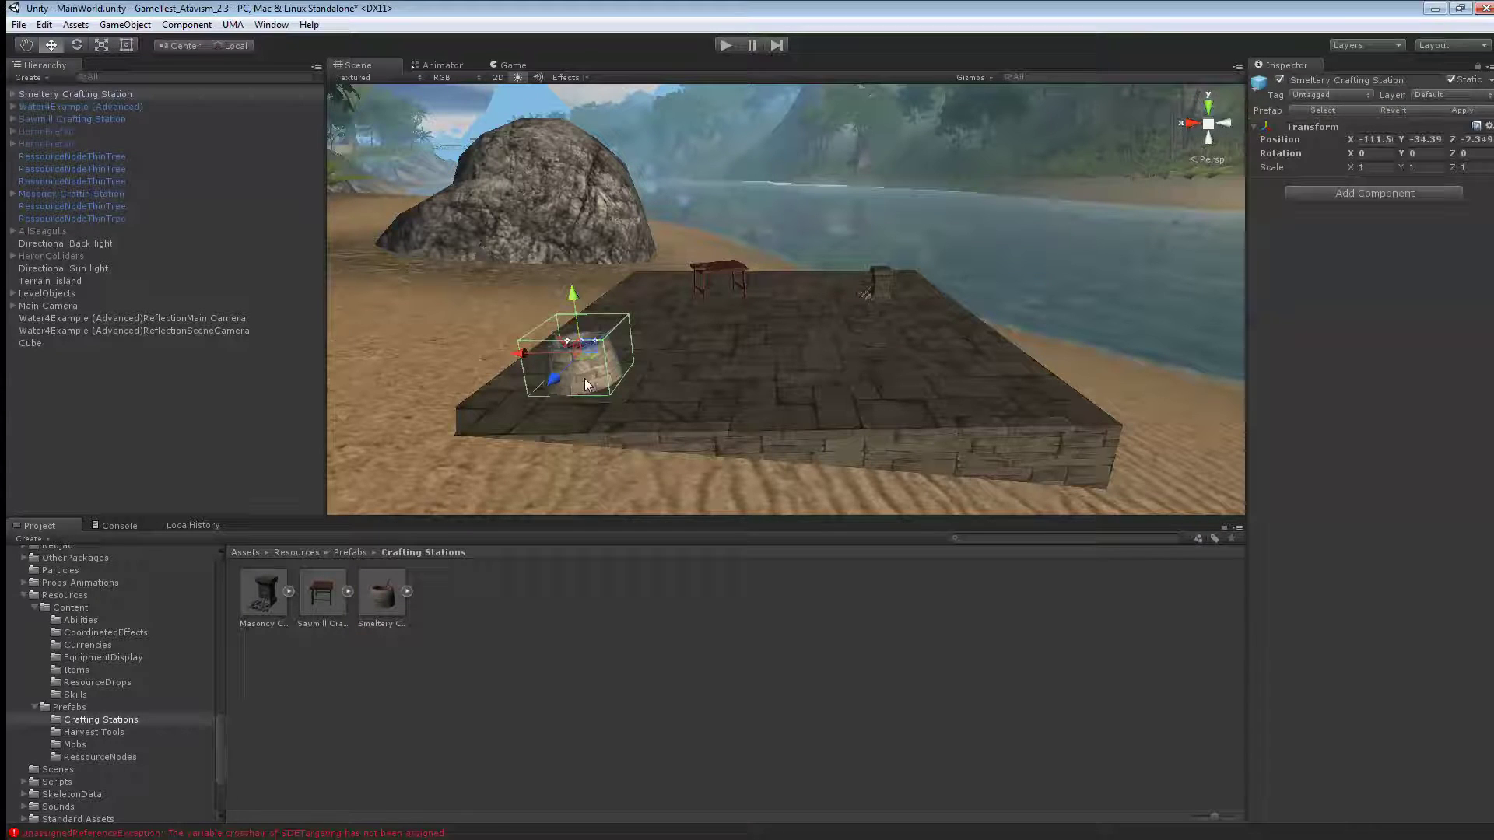
{"action": "left_click", "coordinate": [97, 756]}
Step: Assign IronOreDrops to Element 1 of ResourceNodeRock's resources, after RocksDrops
{"action": "left_click", "coordinate": [264, 594]}
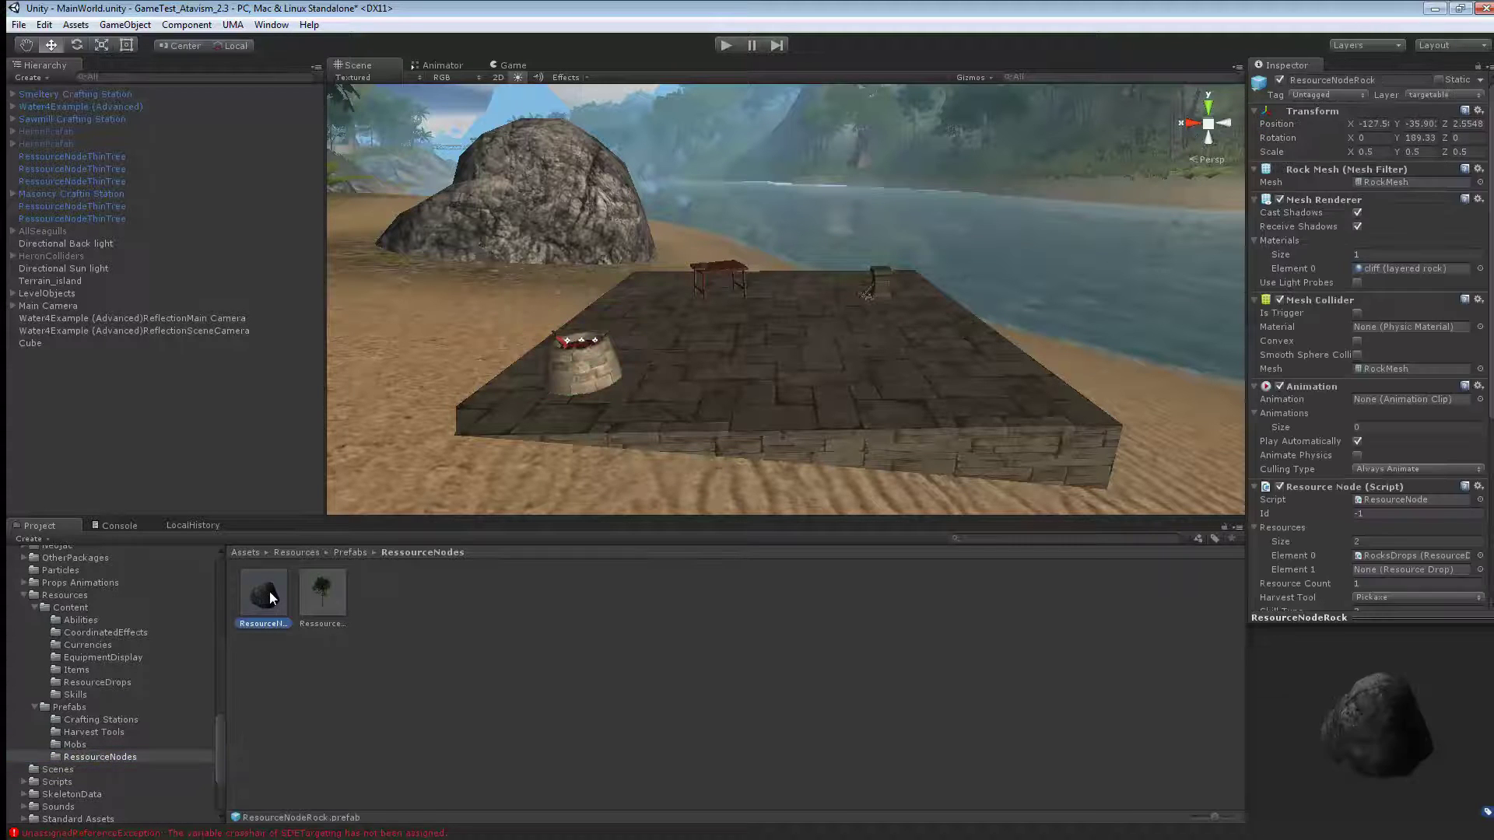
{"action": "scroll", "coordinate": [1323, 474], "scroll_direction": "down", "scroll_amount": 3}
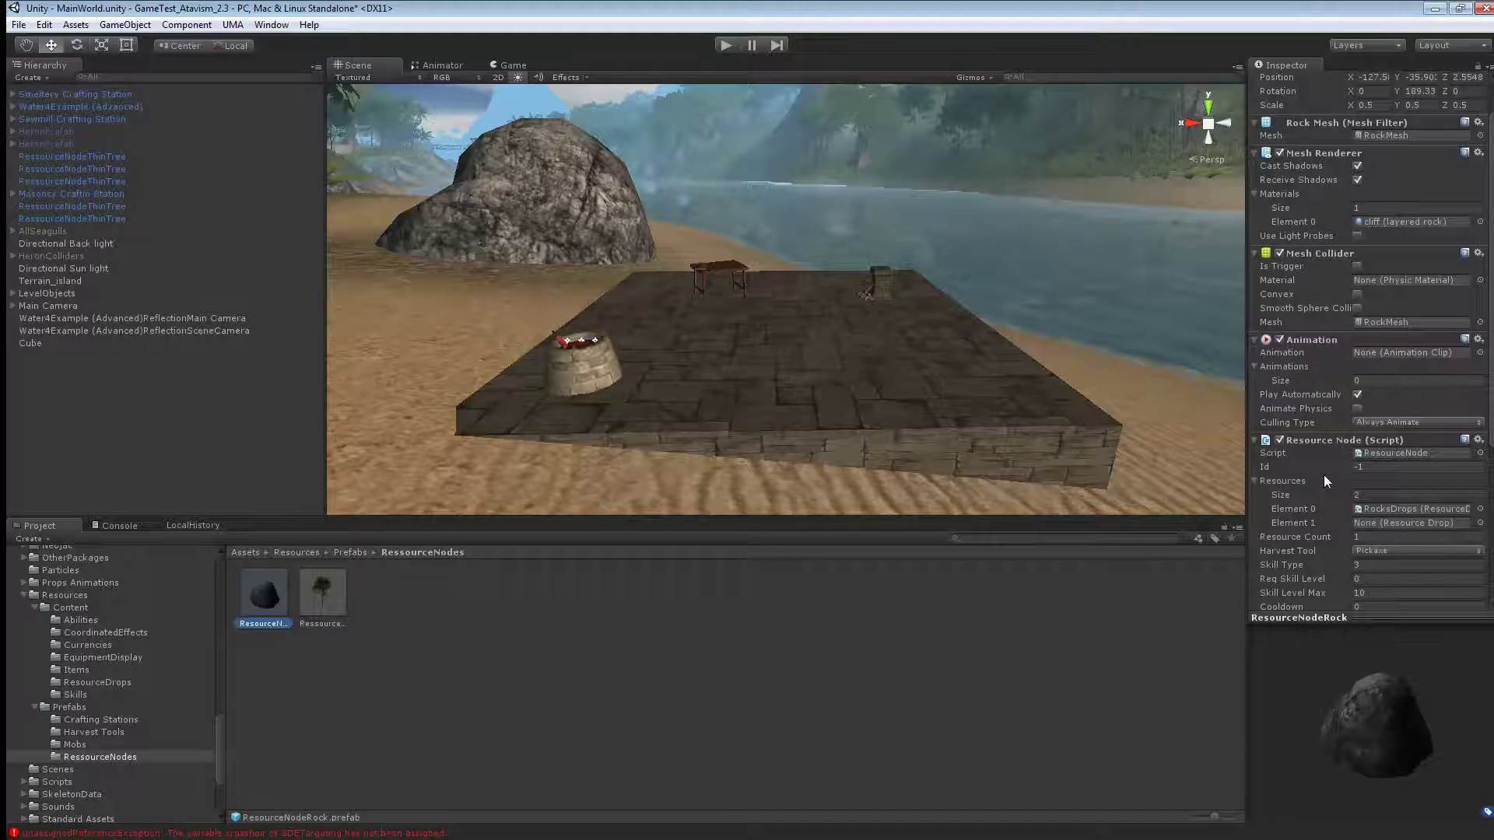
{"action": "left_click", "coordinate": [1370, 493]}
{"action": "left_click", "coordinate": [118, 683]}
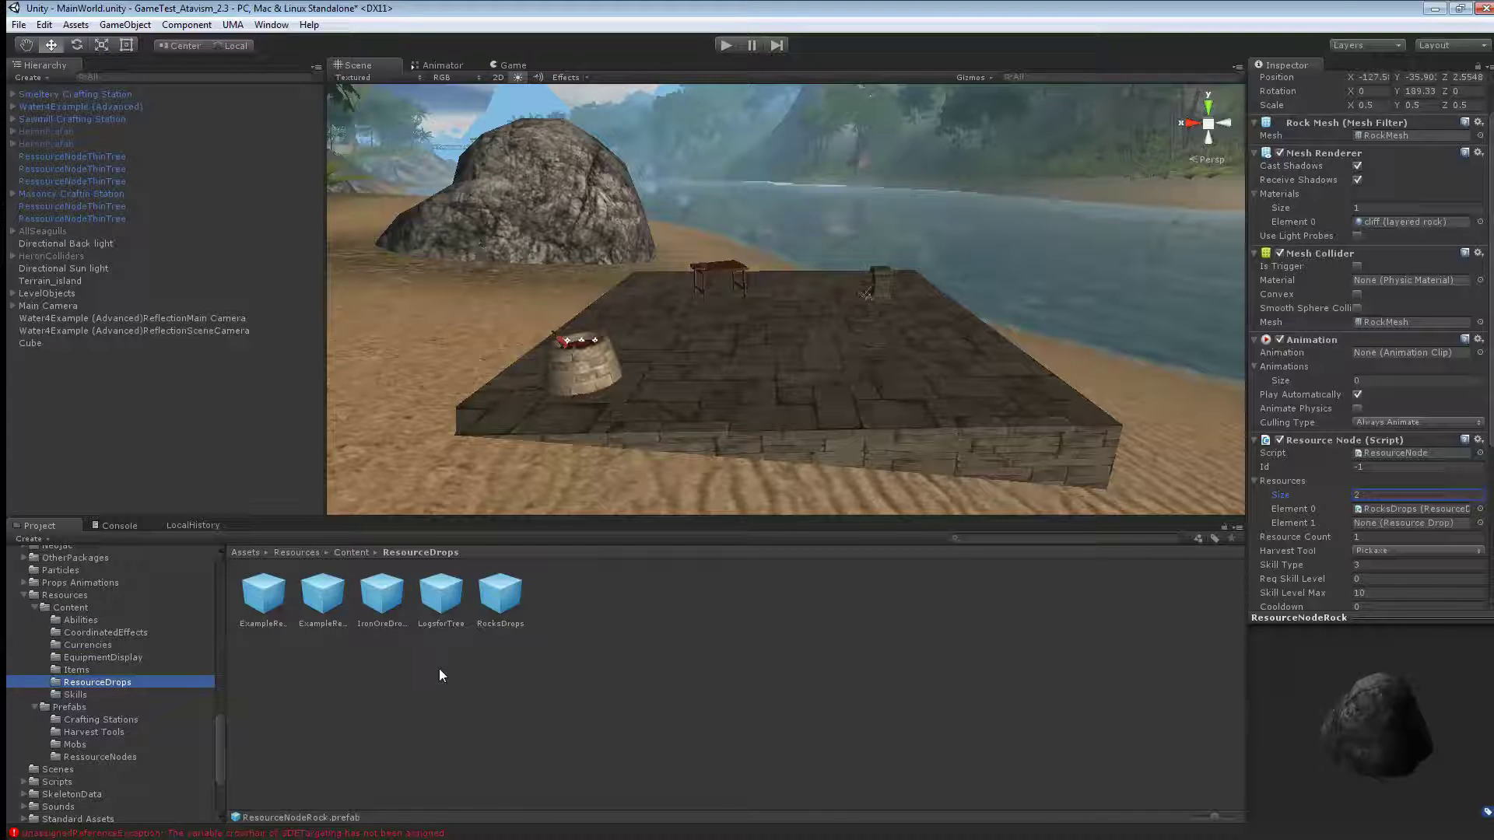
{"action": "left_click_drag", "start_coordinate": [382, 596], "coordinate": [1382, 533]}
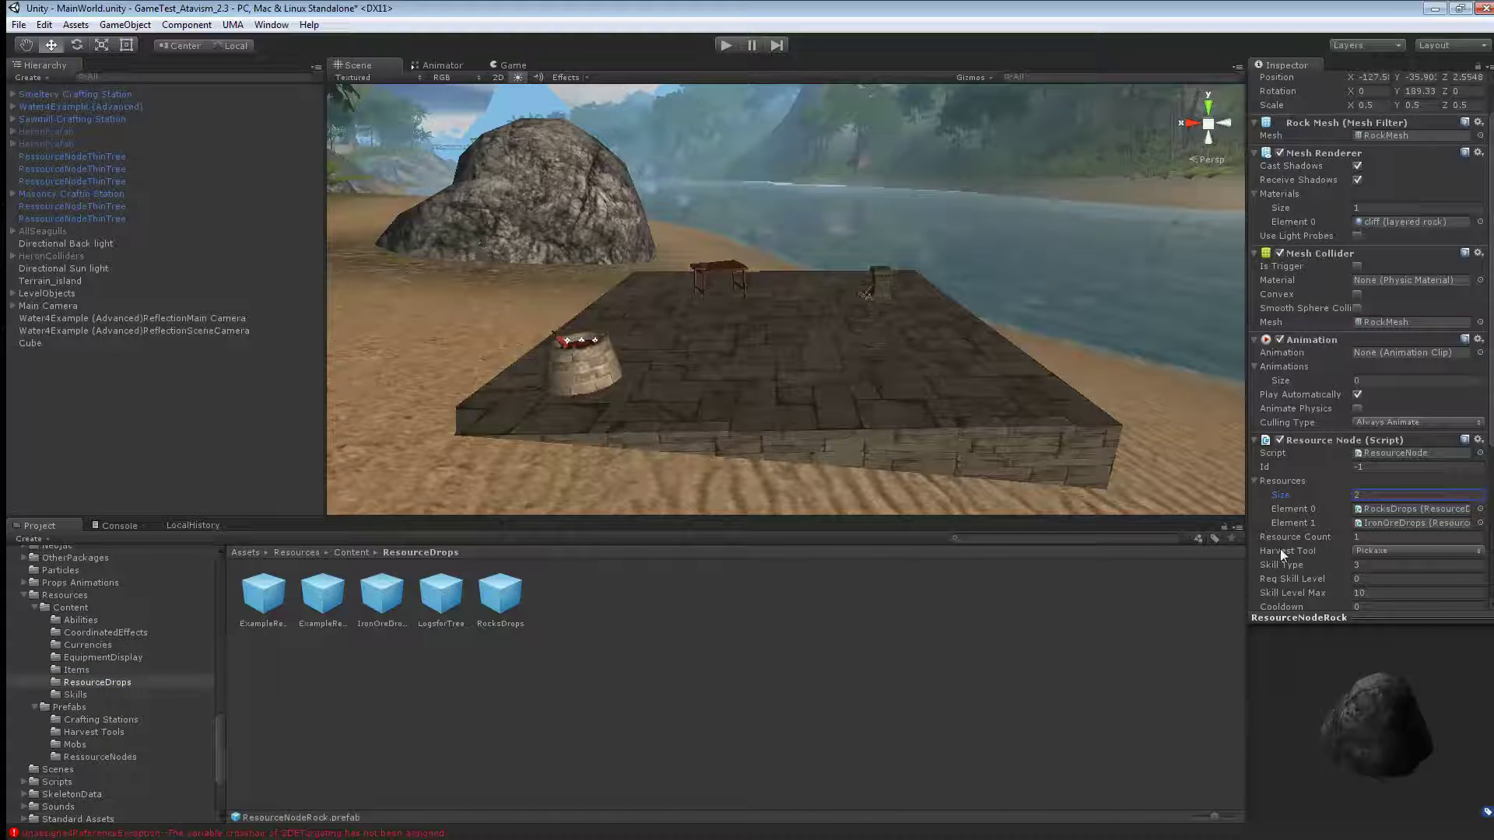
{"action": "right_click_drag", "start_coordinate": [1059, 408], "coordinate": [603, 358]}
Step: Drop three ResourceNodeRock prefabs into the forest clearing of the MainWorld scene
{"action": "left_click", "coordinate": [92, 757]}
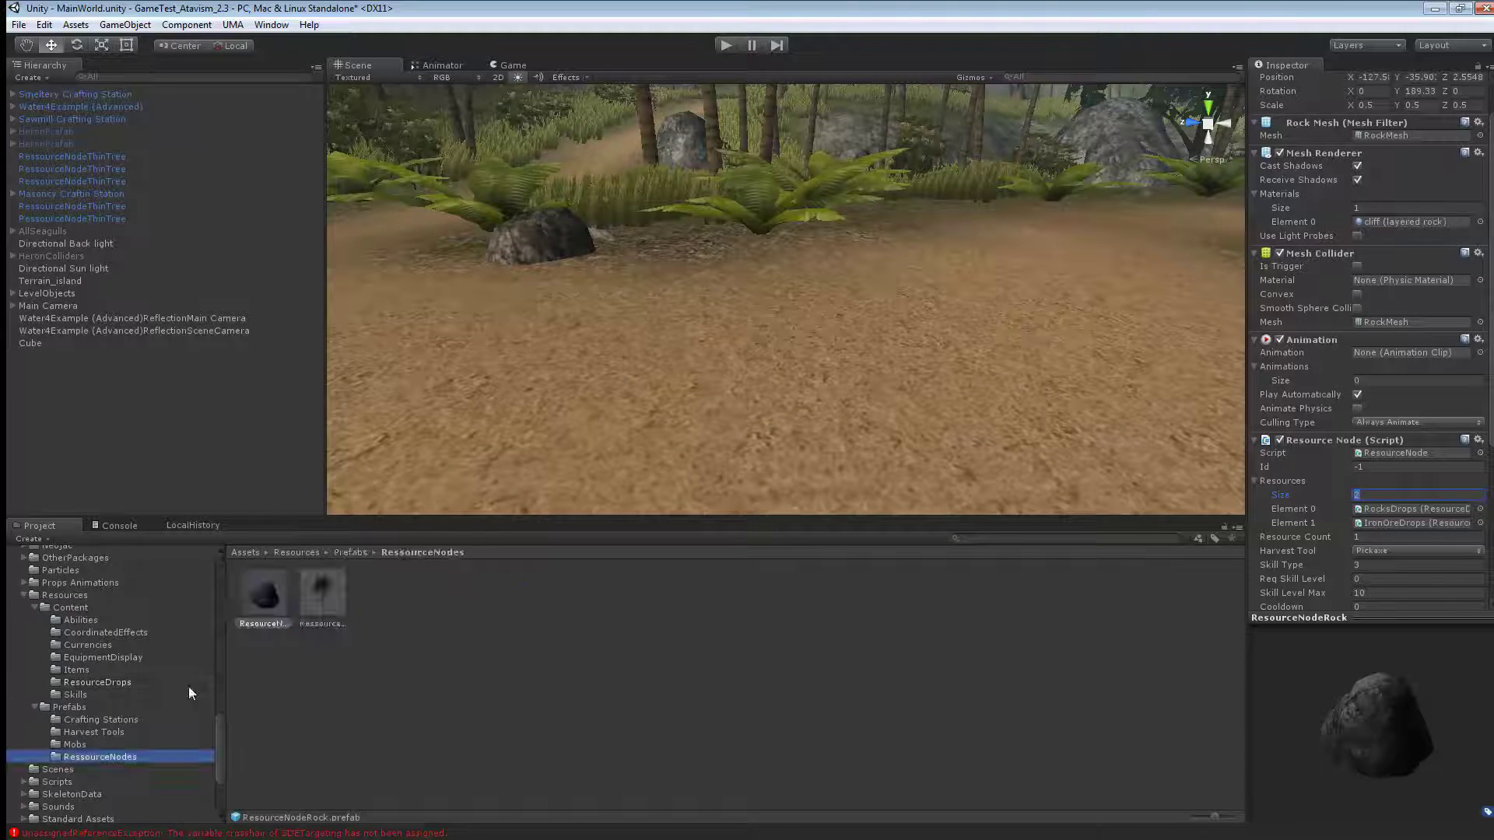
{"action": "left_click_drag", "start_coordinate": [269, 609], "coordinate": [736, 307]}
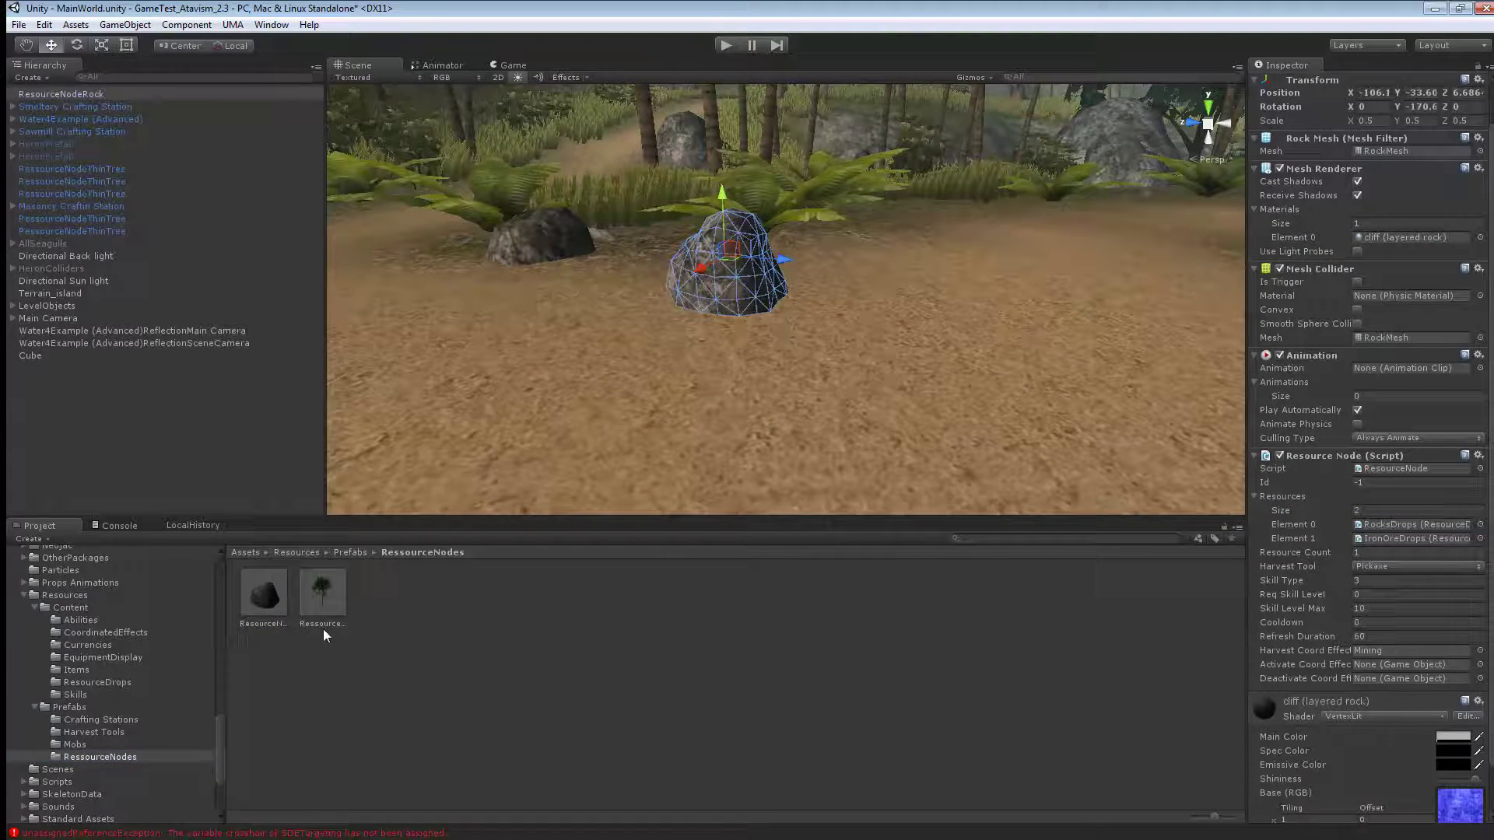
{"action": "left_click_drag", "start_coordinate": [263, 595], "coordinate": [523, 347]}
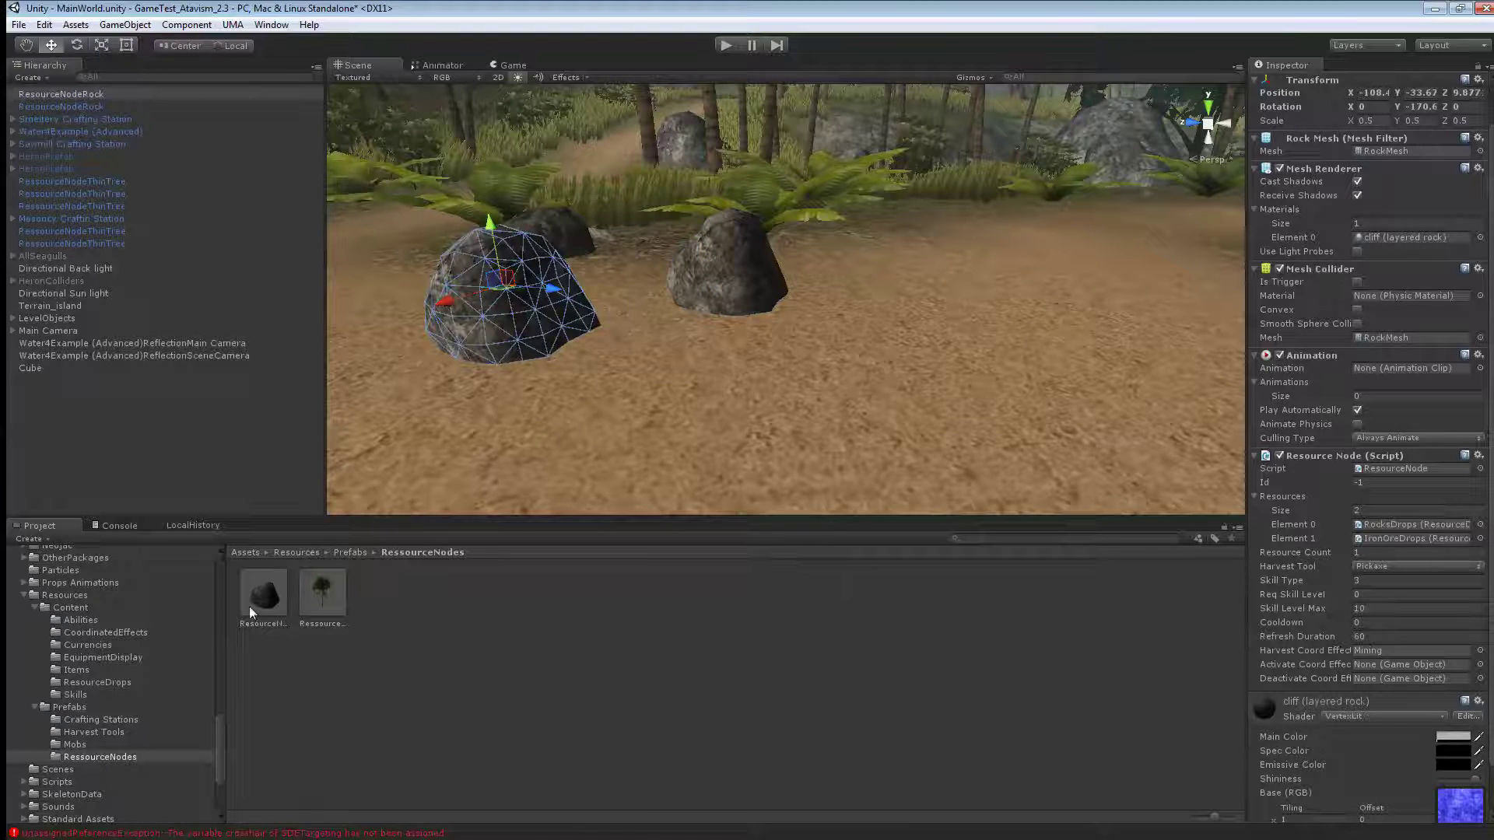
{"action": "left_click_drag", "start_coordinate": [250, 613], "coordinate": [941, 329]}
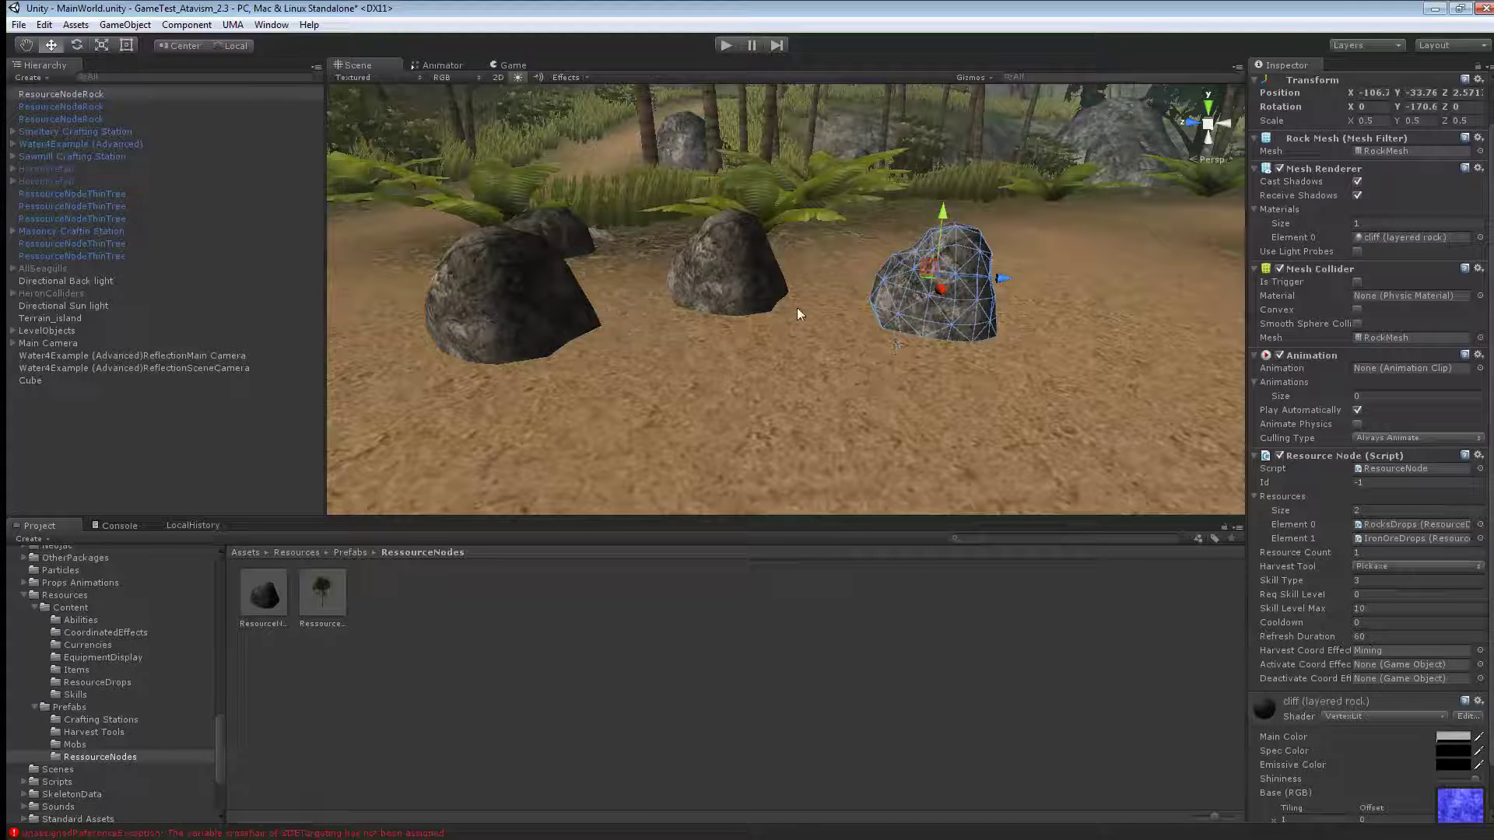
Step: Save the scene's resource nodes from the Atavism Online Resource Nodes editor, assigning the rock Id 209
{"action": "left_click", "coordinate": [262, 24]}
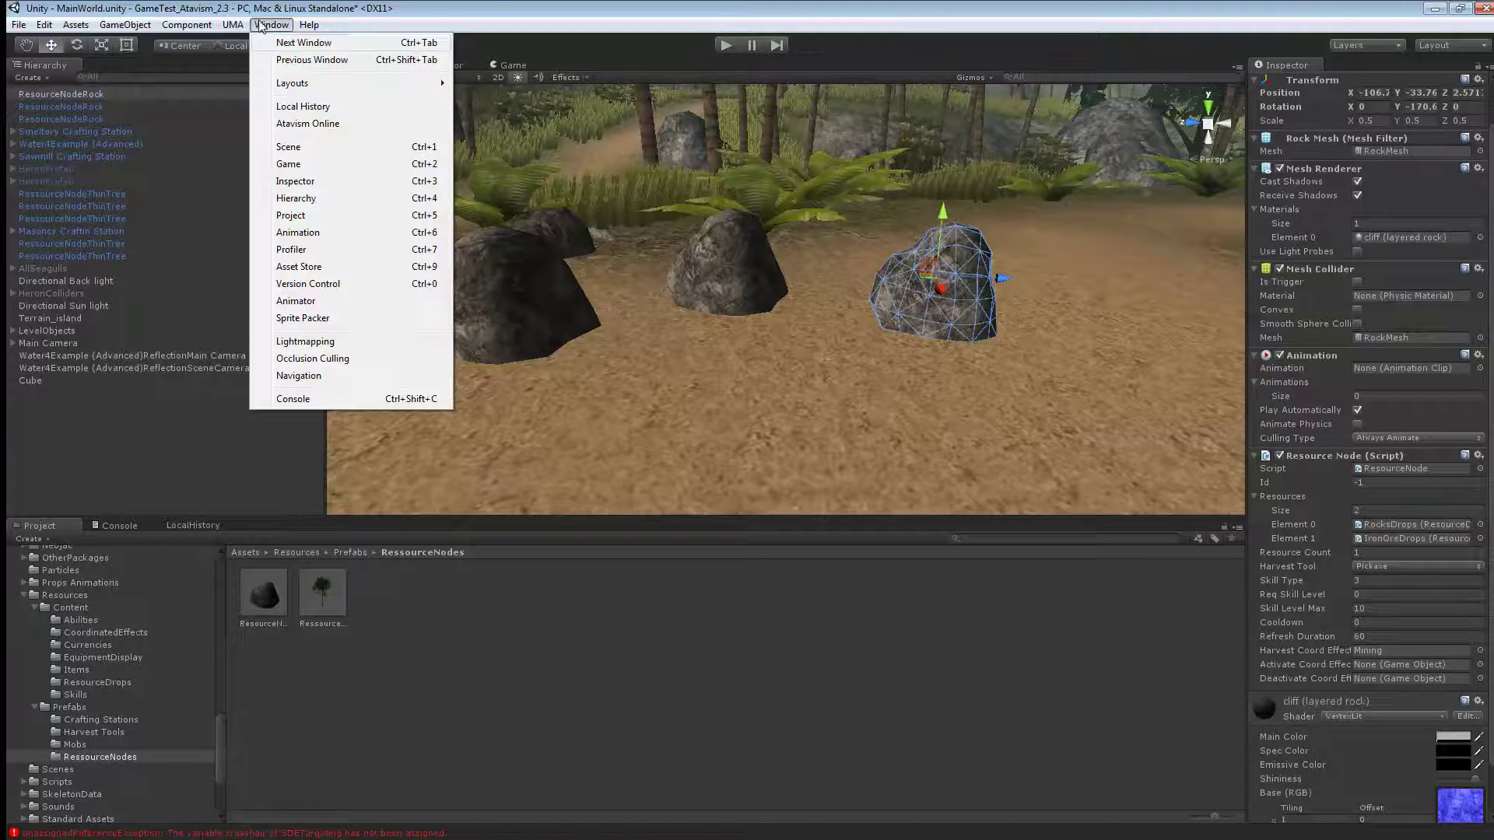
{"action": "left_click", "coordinate": [293, 124]}
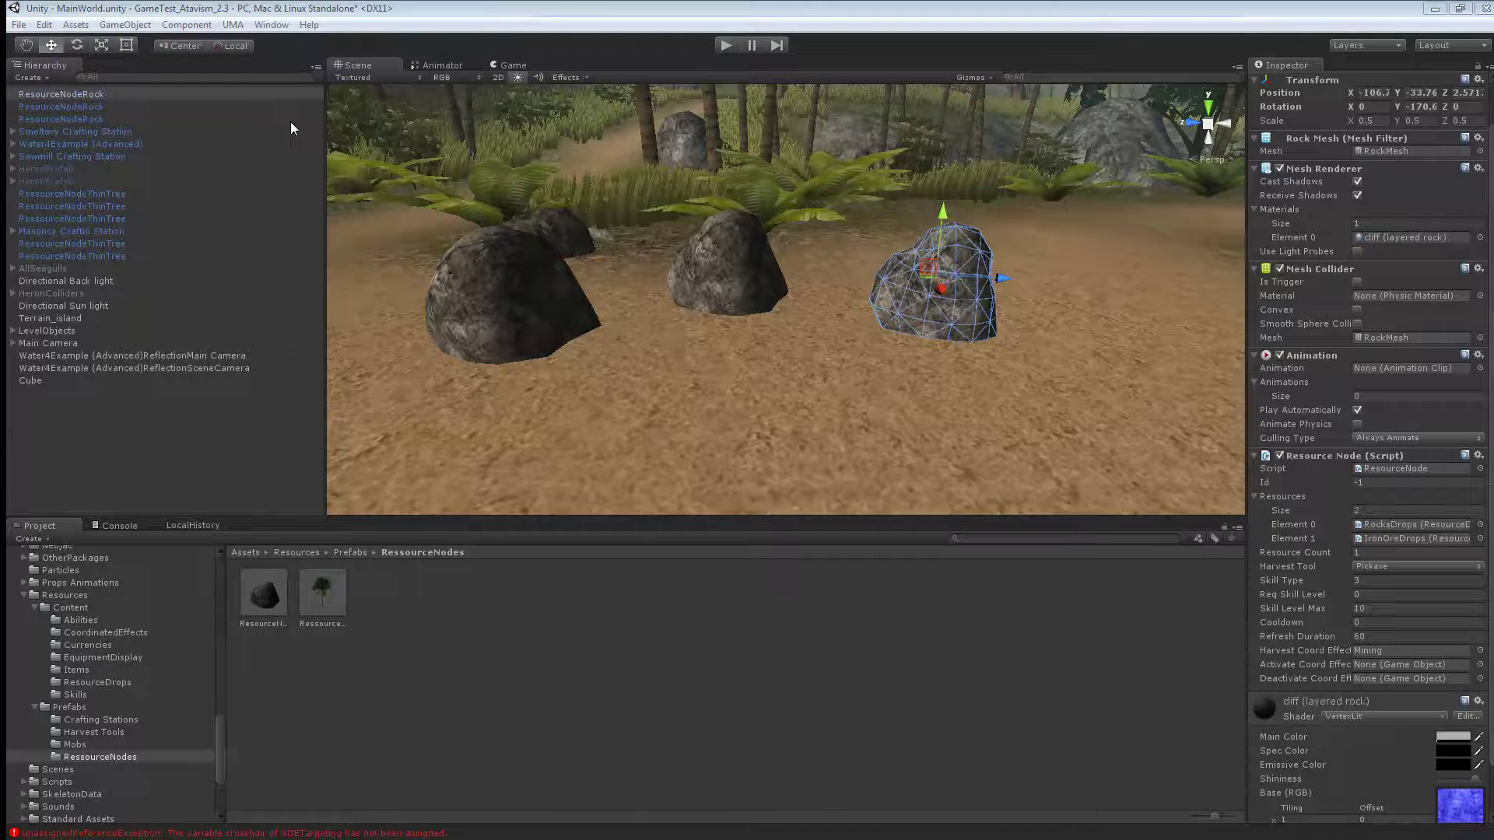
{"action": "scroll", "coordinate": [665, 315], "scroll_direction": "down", "scroll_amount": 3}
{"action": "scroll", "coordinate": [665, 316], "scroll_direction": "down", "scroll_amount": 3}
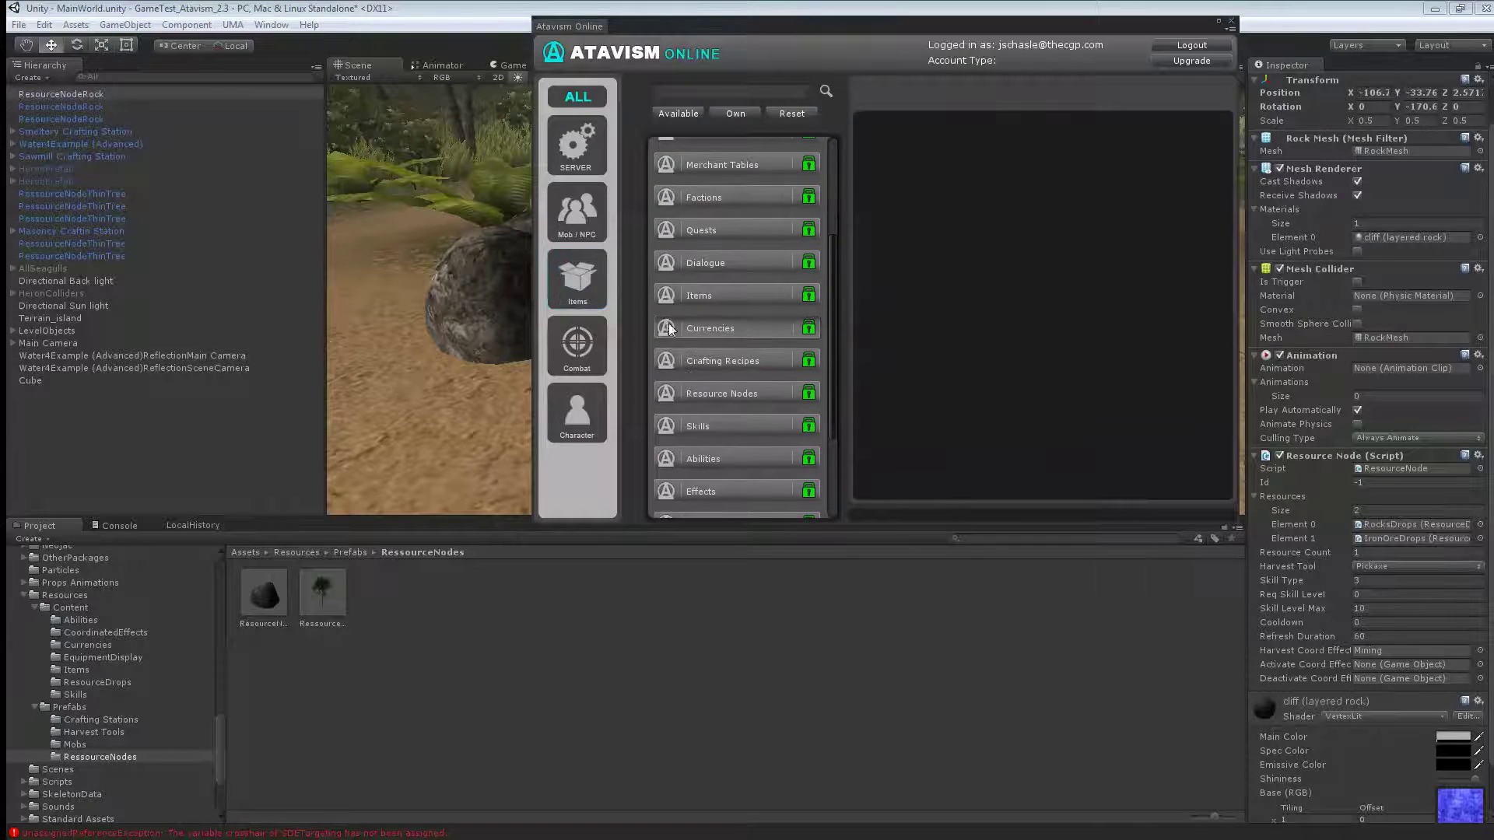
{"action": "left_click", "coordinate": [689, 386]}
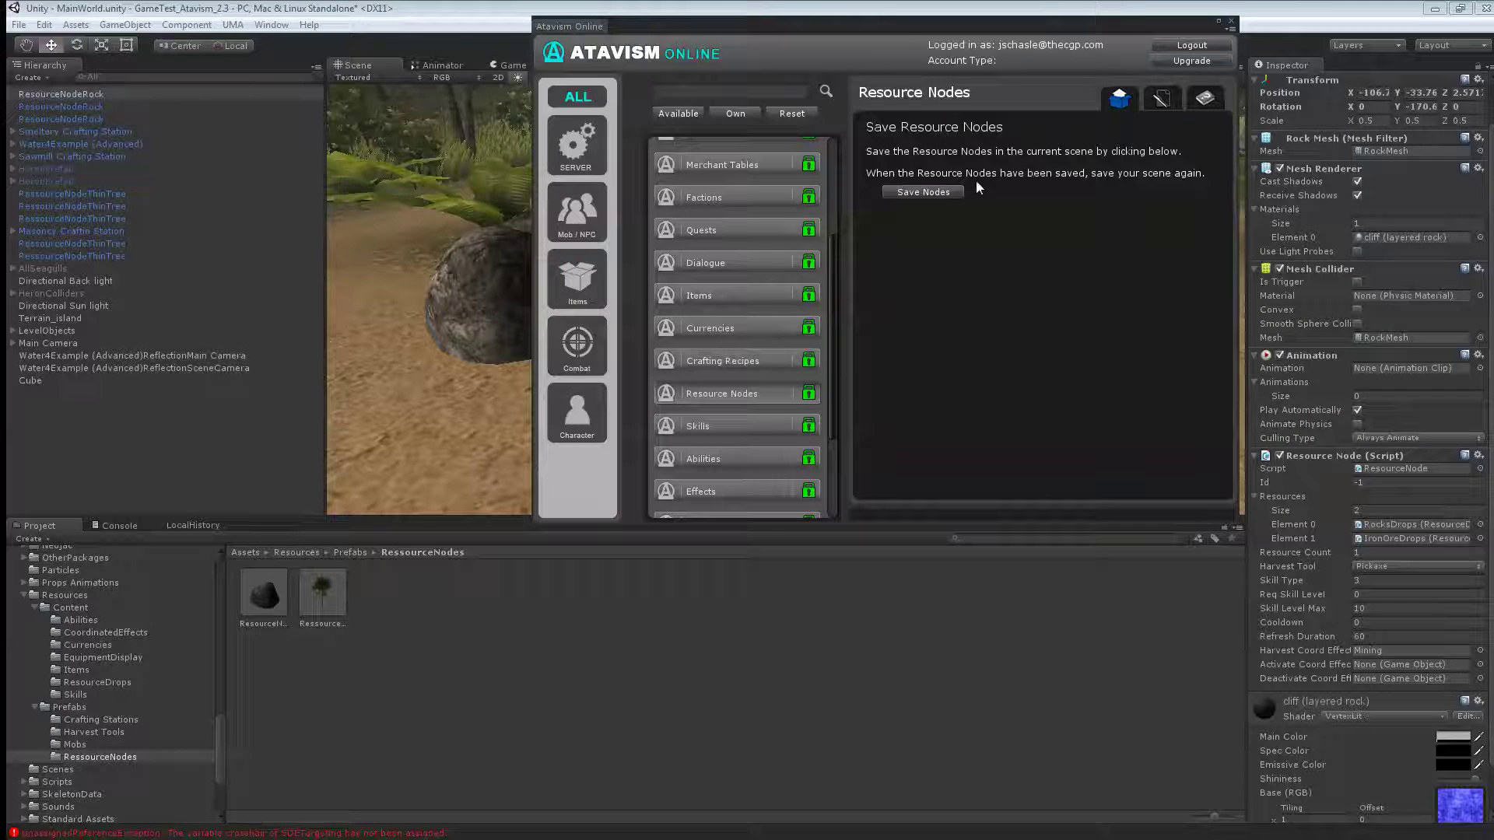
{"action": "left_click", "coordinate": [944, 193]}
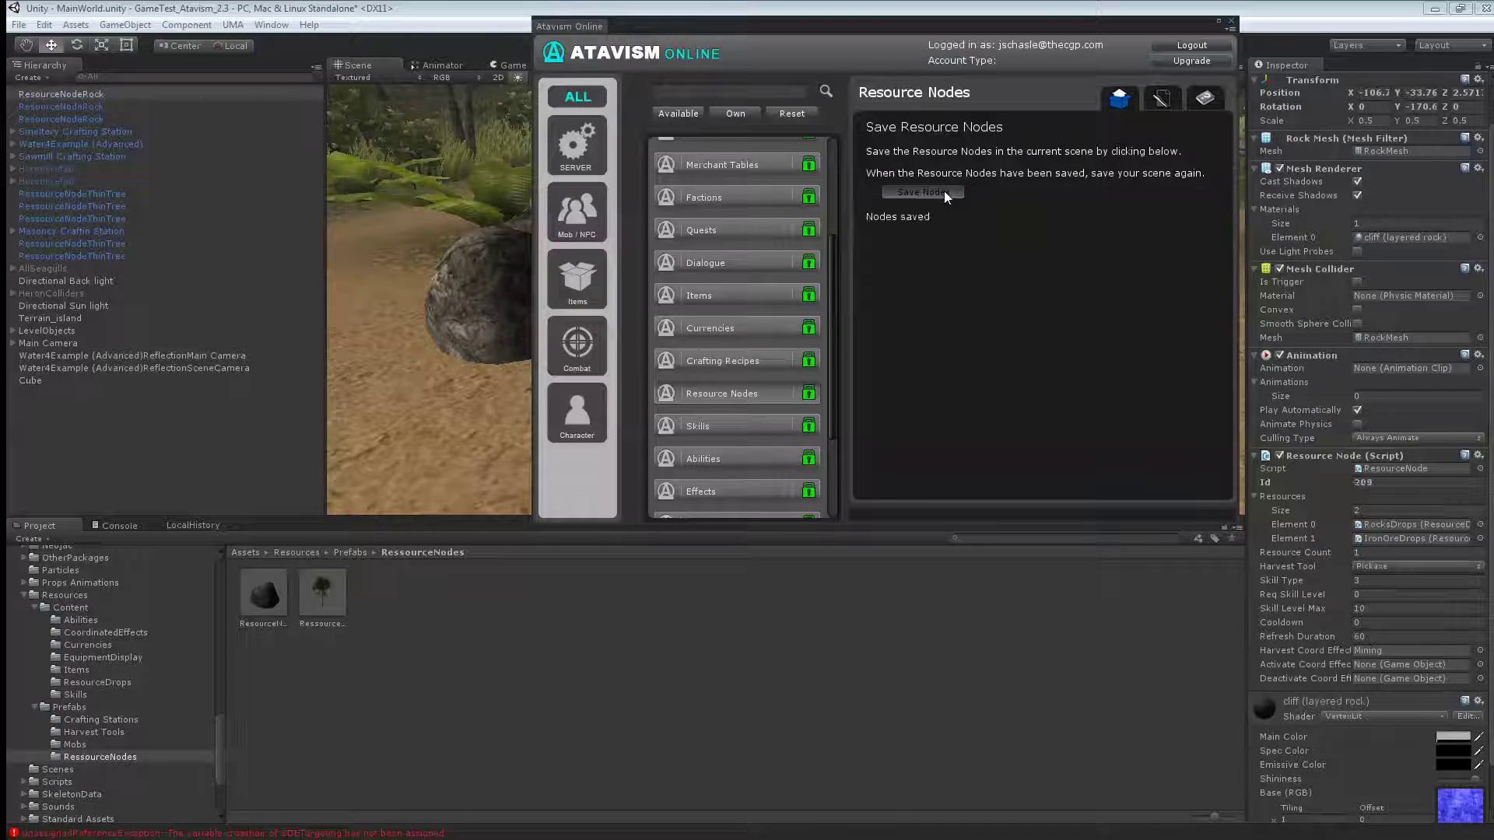
{"action": "left_click", "coordinate": [1231, 22]}
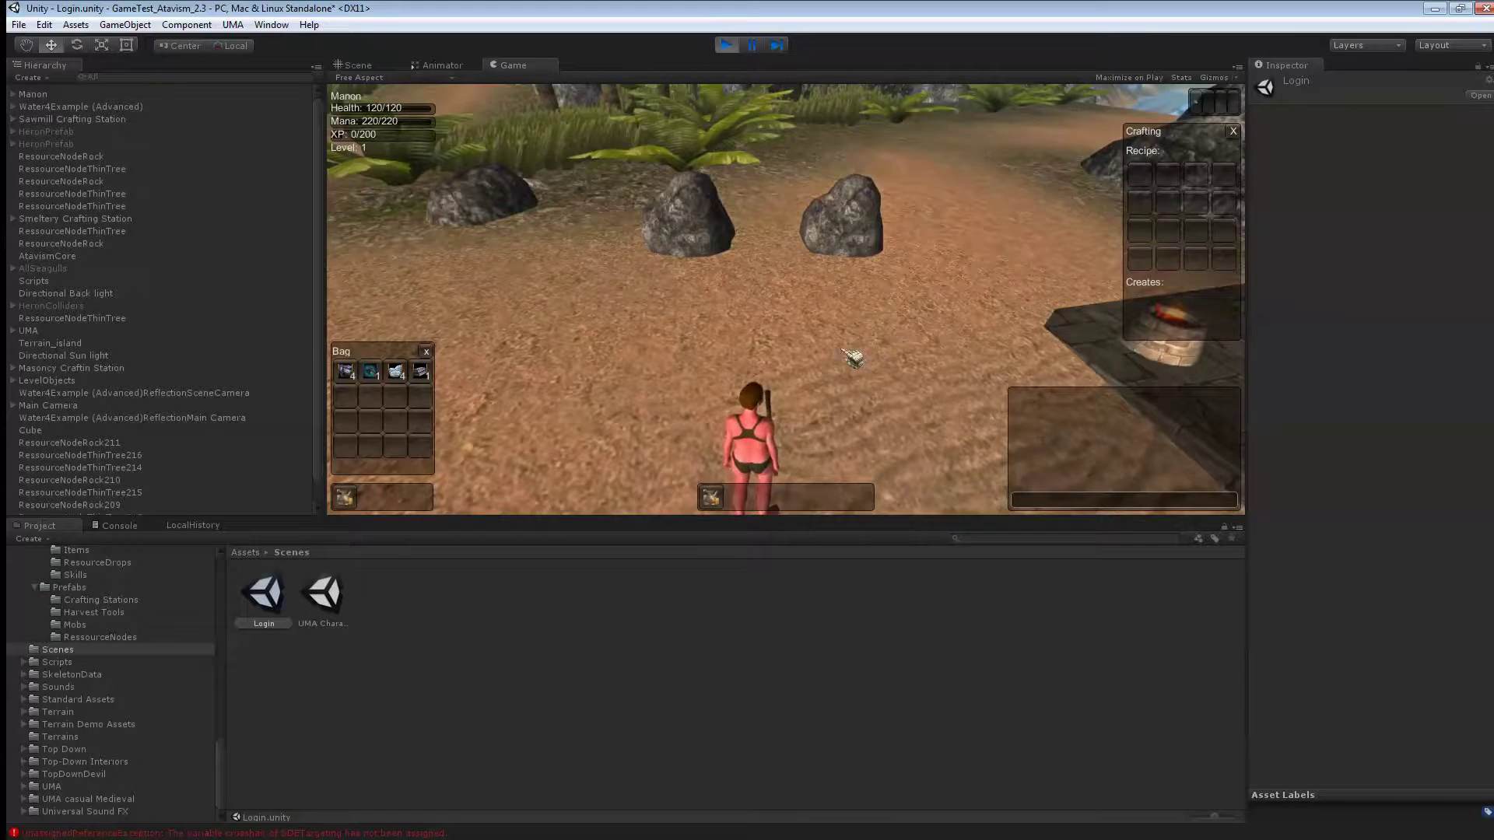
Step: Walk to a rock, mine it, and loot its Raw Stone and Iron Ore into the bag
{"action": "key", "text": "w"}
{"action": "left_click", "coordinate": [856, 361]}
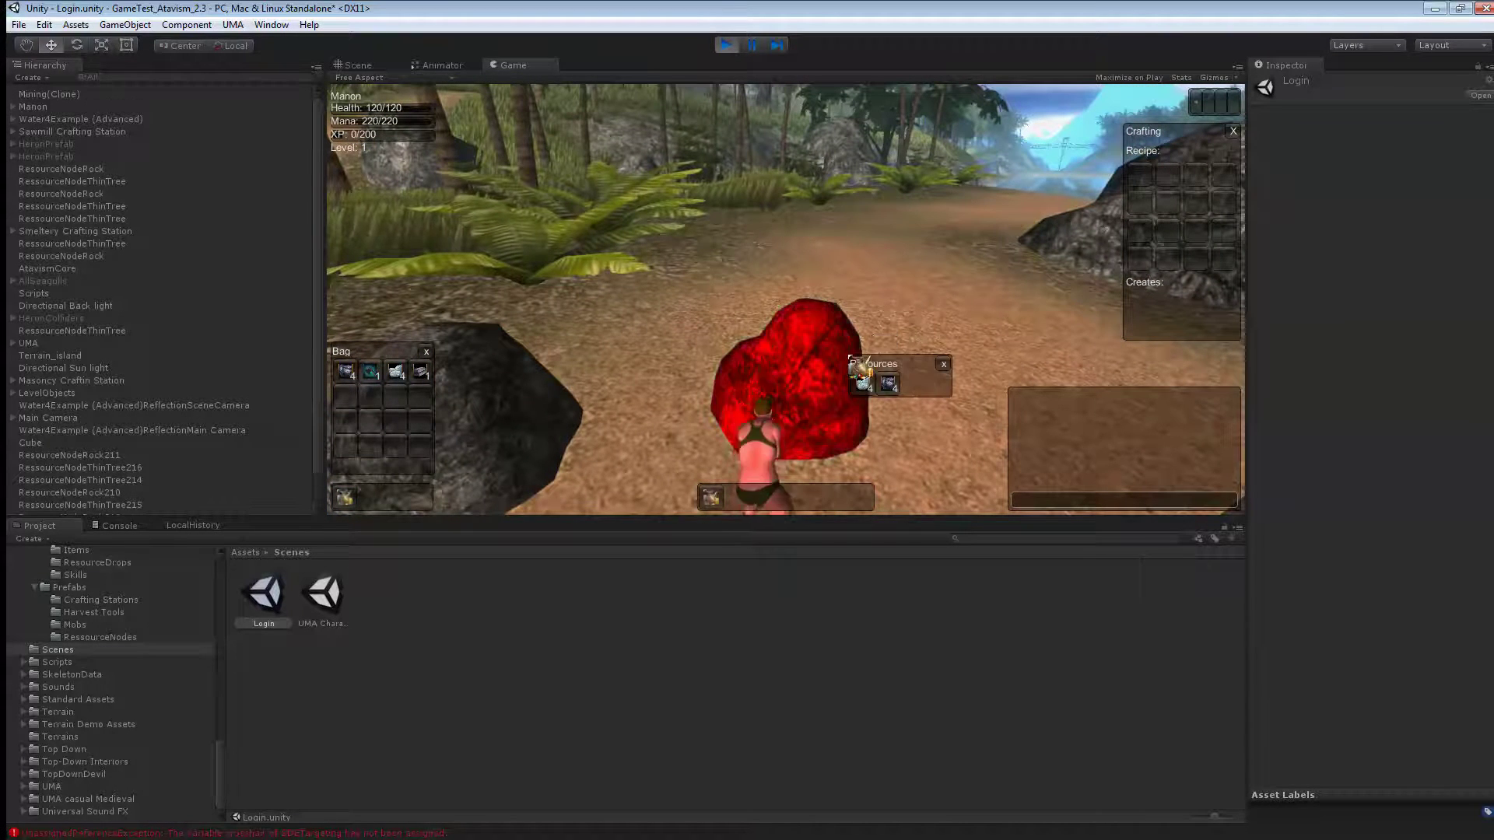
{"action": "left_click", "coordinate": [886, 389]}
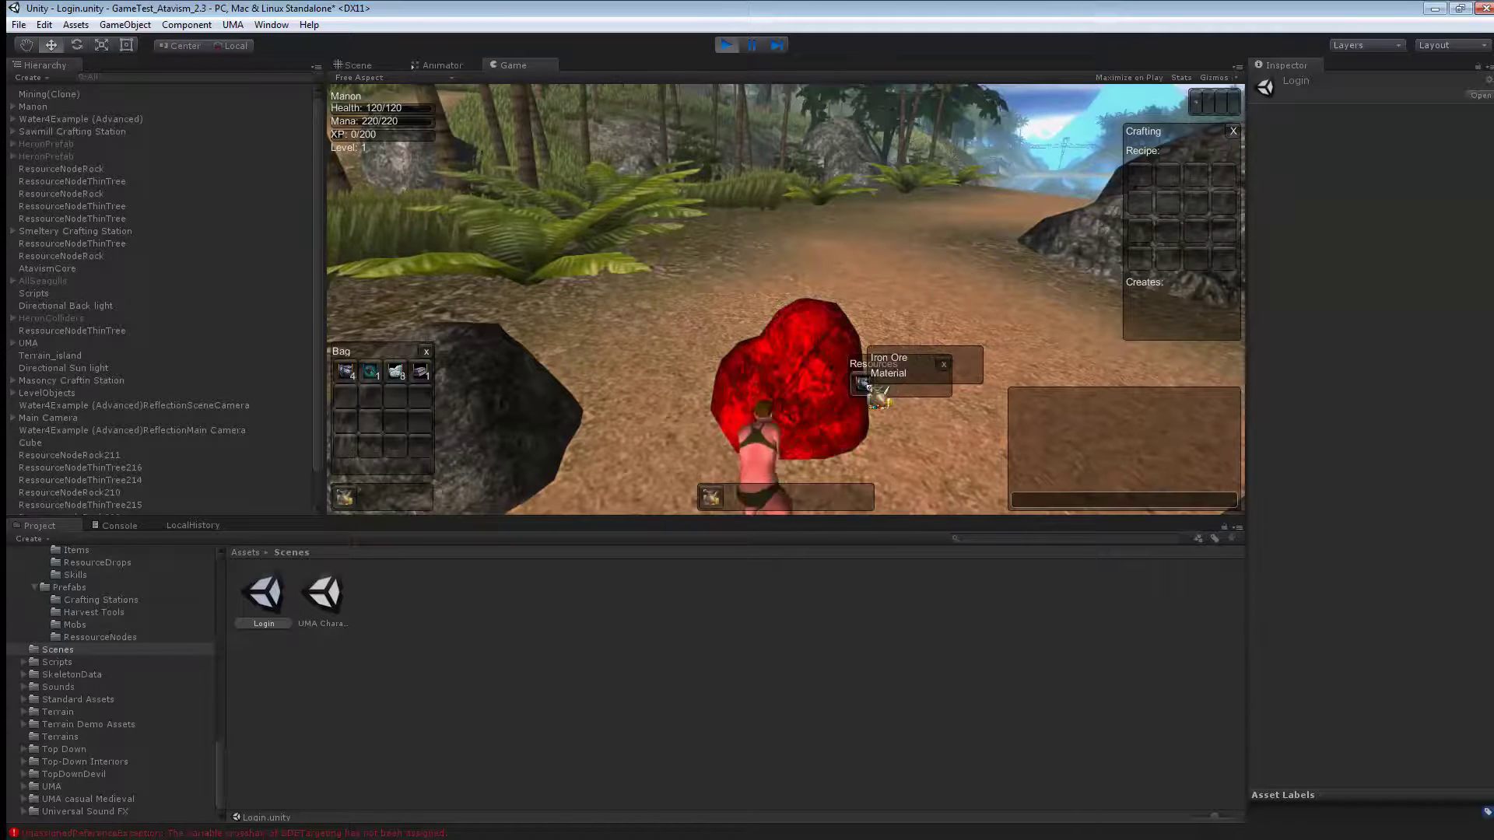
{"action": "left_click", "coordinate": [865, 384]}
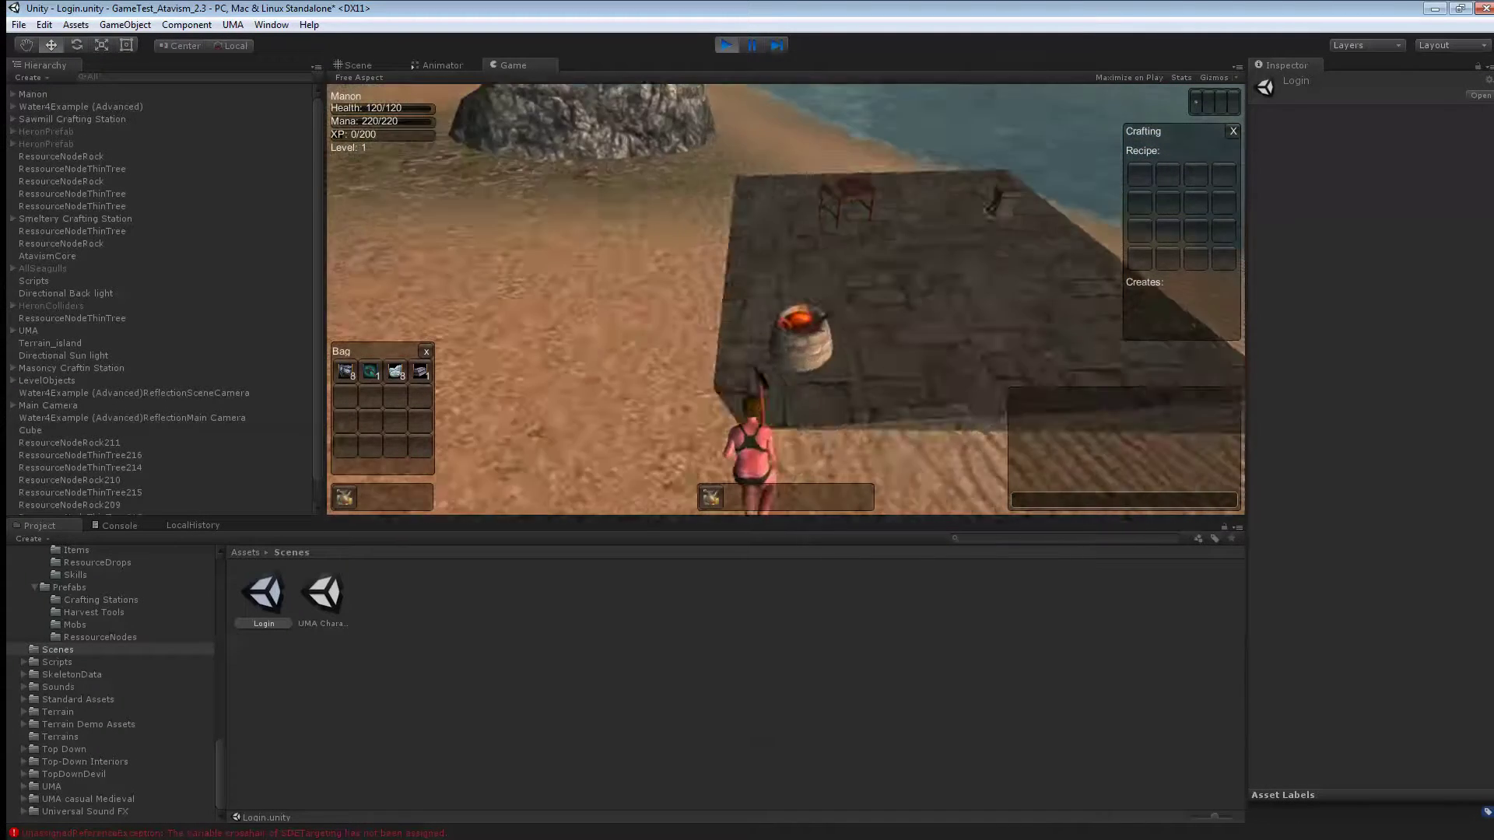
Step: At the smeltery, place the Iron Ore into the recipe and craft an Iron Bar
{"action": "right_click_drag", "start_coordinate": [753, 374], "coordinate": [753, 306]}
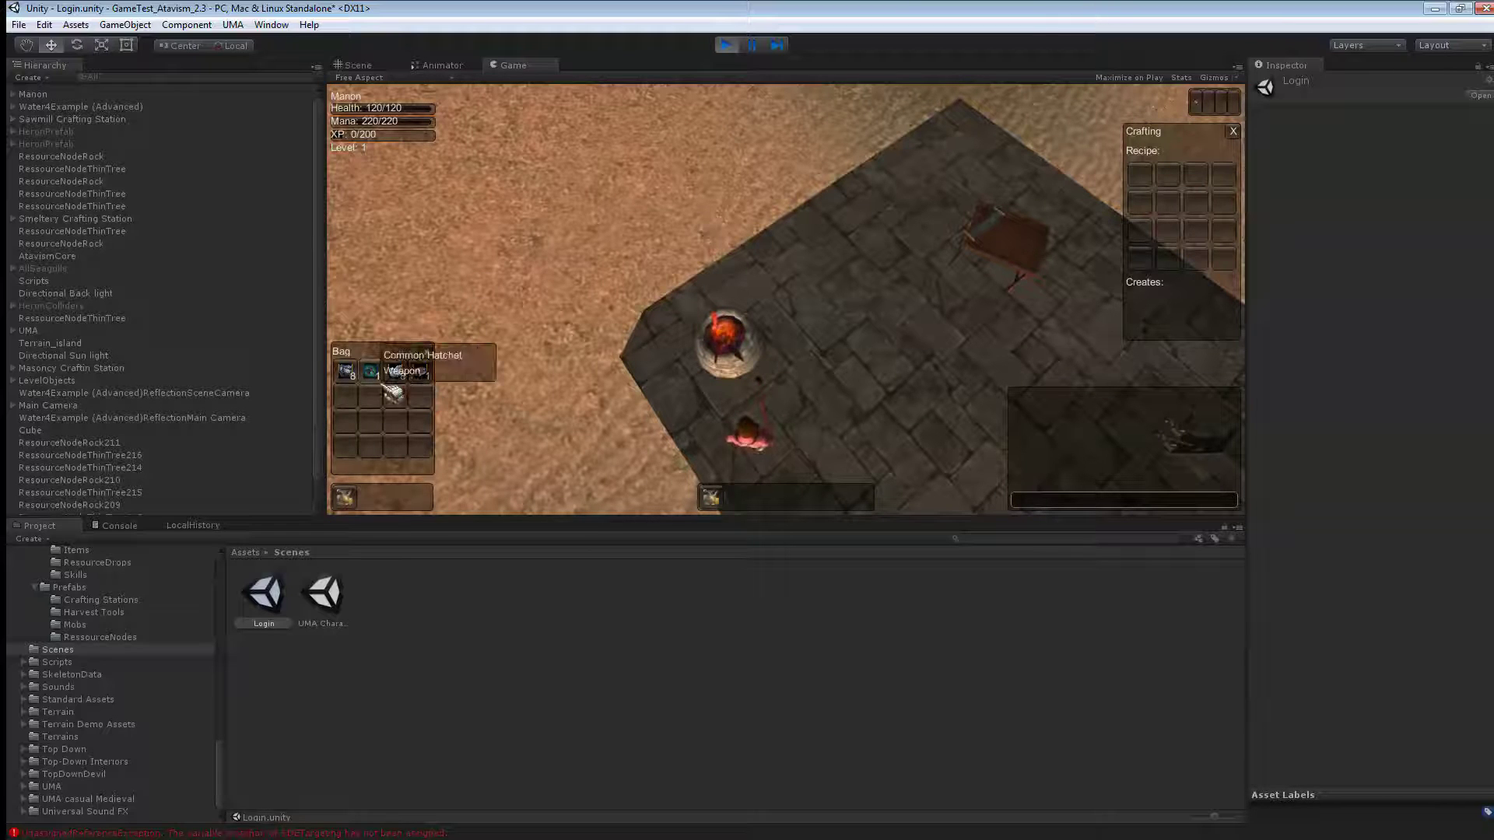
{"action": "mouse_move", "coordinate": [371, 373]}
{"action": "left_mouse_down"}
{"action": "mouse_move", "coordinate": [370, 387]}
{"action": "mouse_move", "coordinate": [1136, 211]}
{"action": "mouse_move", "coordinate": [1153, 183]}
{"action": "left_mouse_up"}
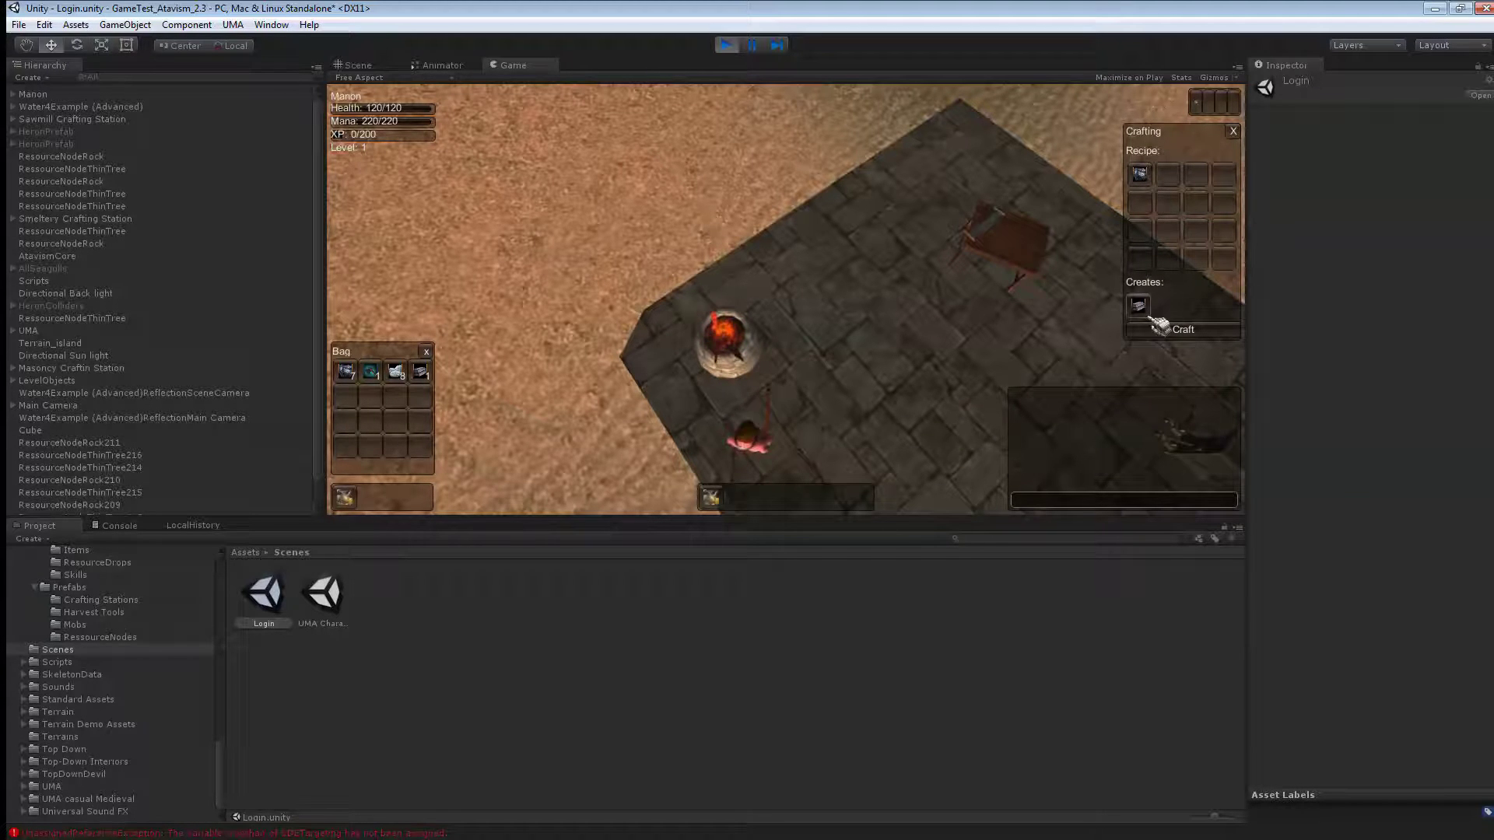
{"action": "left_click", "coordinate": [1171, 327]}
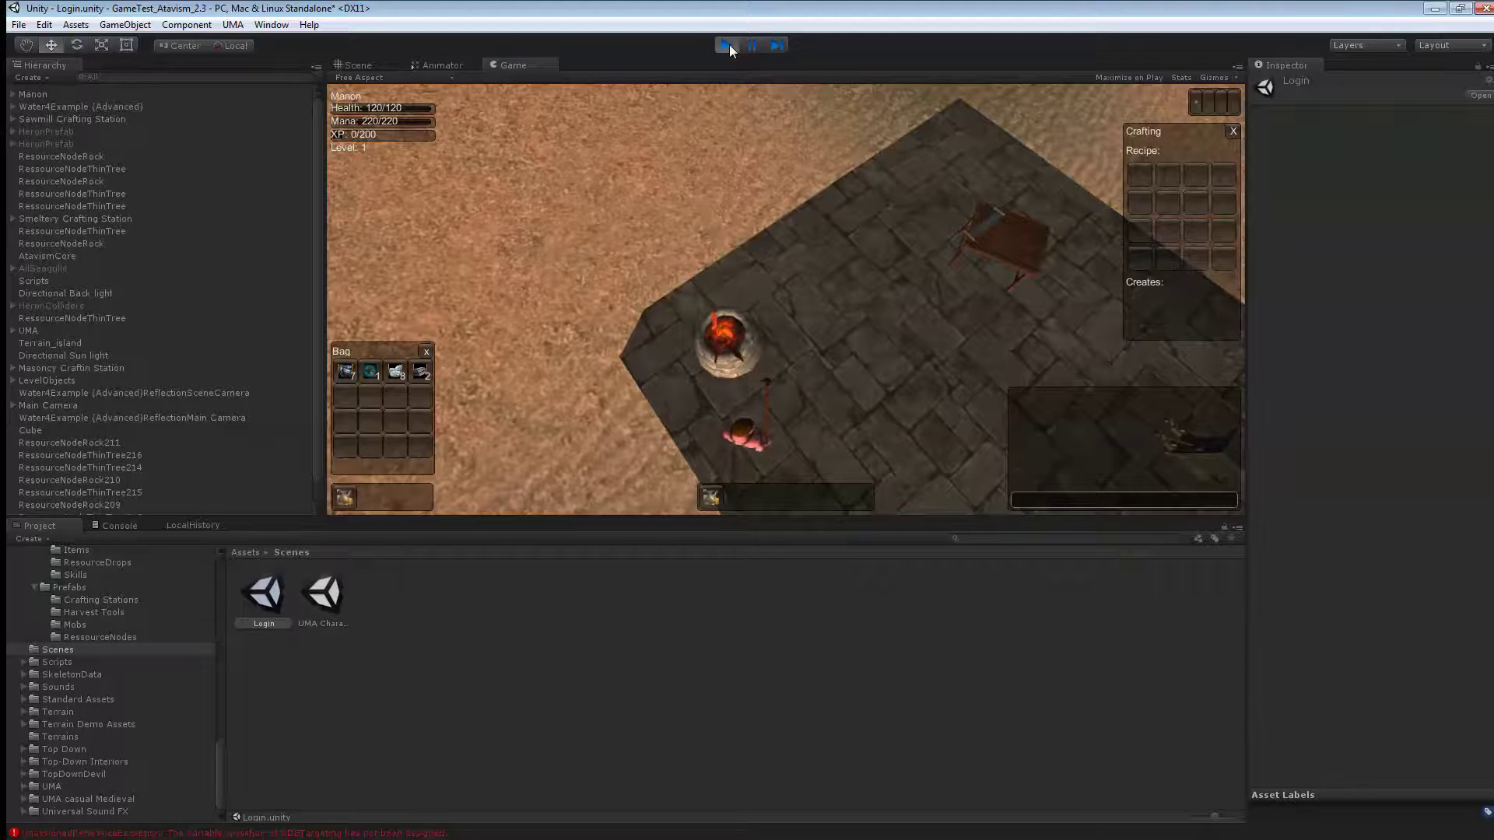
Step: Stop the game test and review the existing skills under Combat > Skills in the Atavism editor
{"action": "left_click", "coordinate": [728, 46]}
{"action": "left_click", "coordinate": [271, 24]}
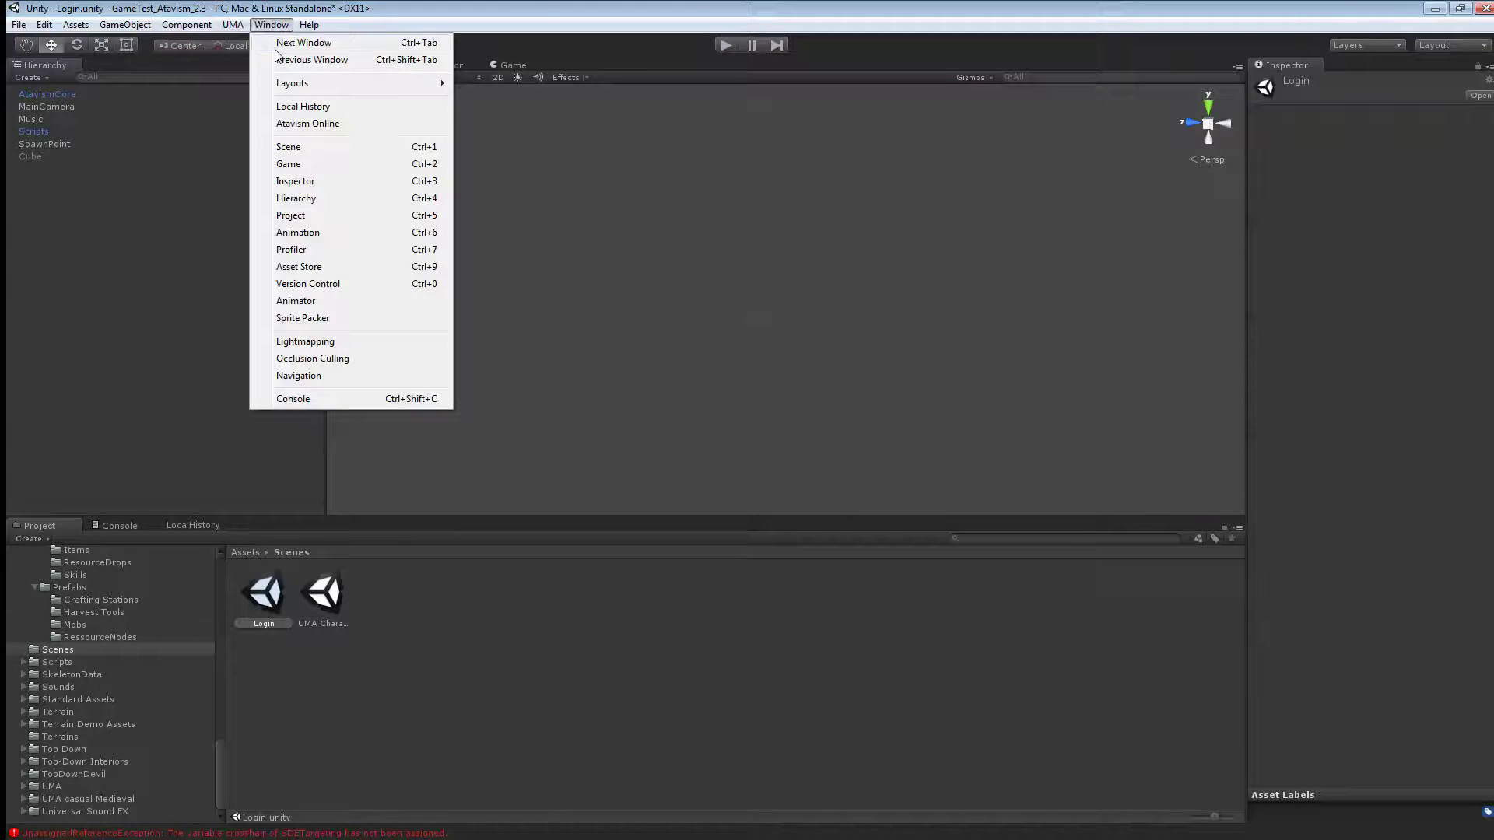
{"action": "left_click", "coordinate": [316, 122]}
{"action": "scroll", "coordinate": [677, 274], "scroll_direction": "down", "scroll_amount": 1}
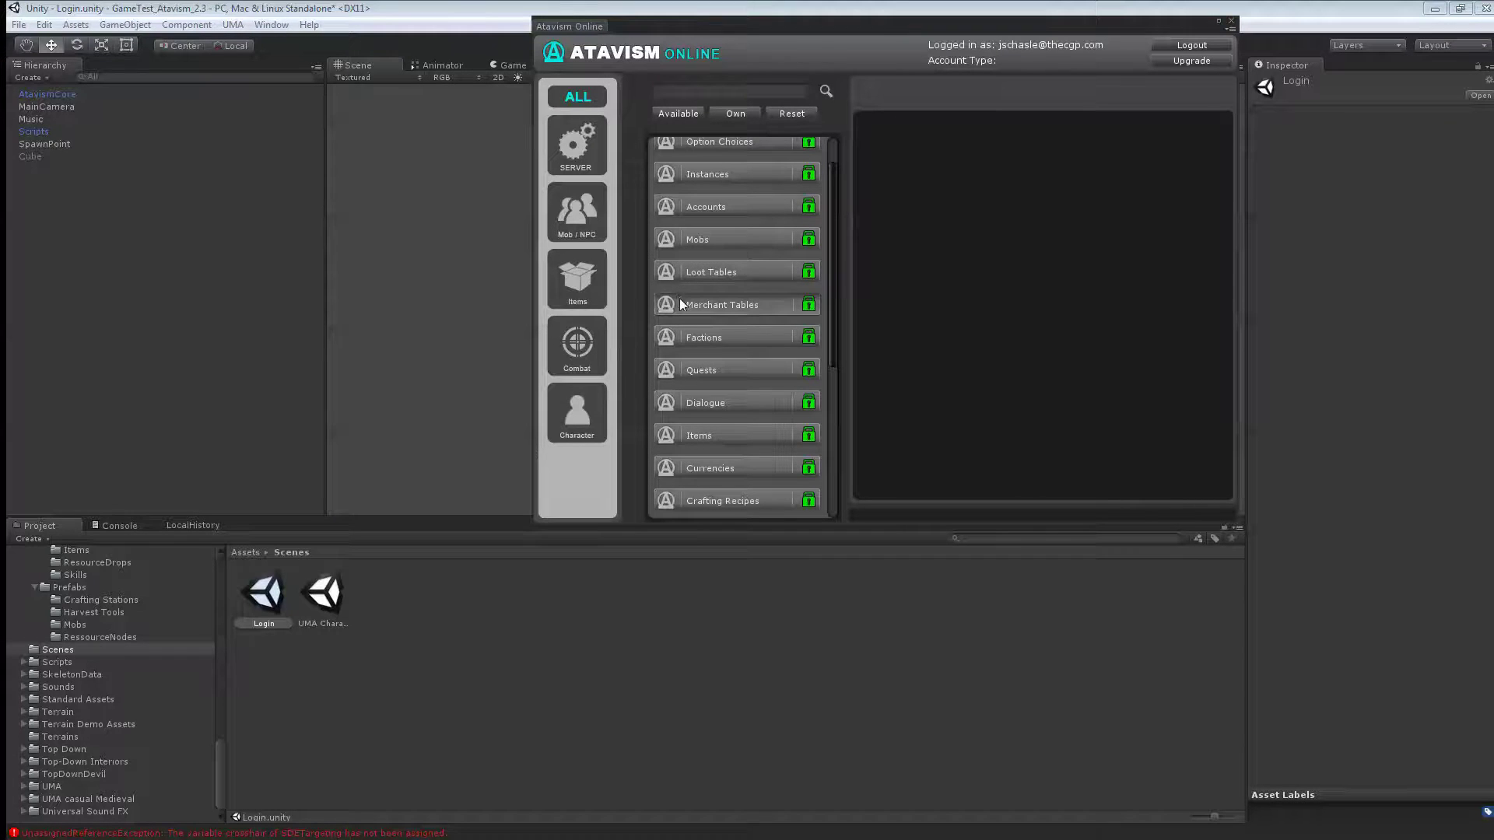
{"action": "left_click", "coordinate": [568, 336]}
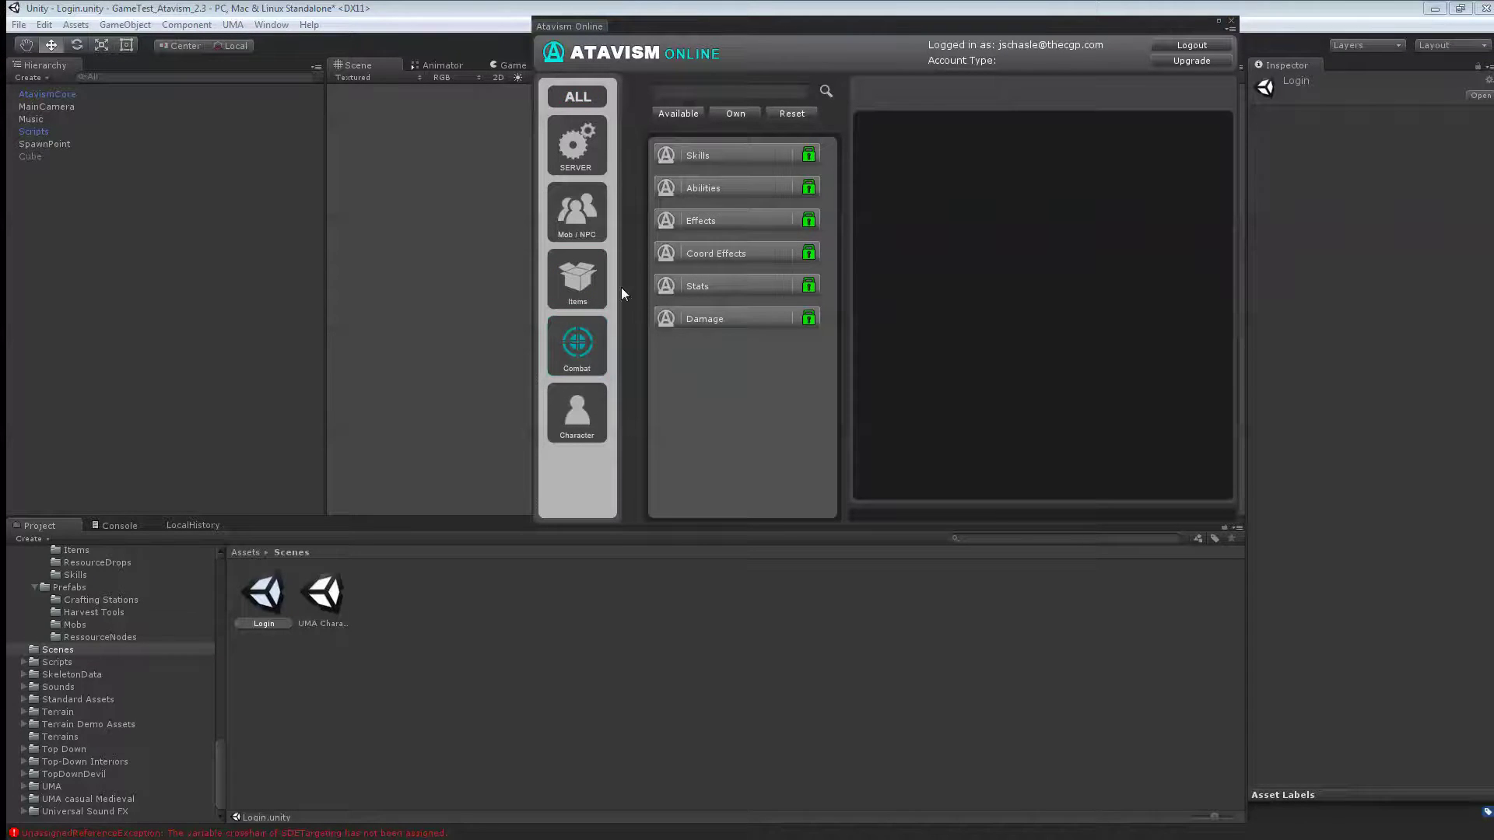
{"action": "left_click", "coordinate": [731, 157]}
{"action": "left_click", "coordinate": [1160, 106]}
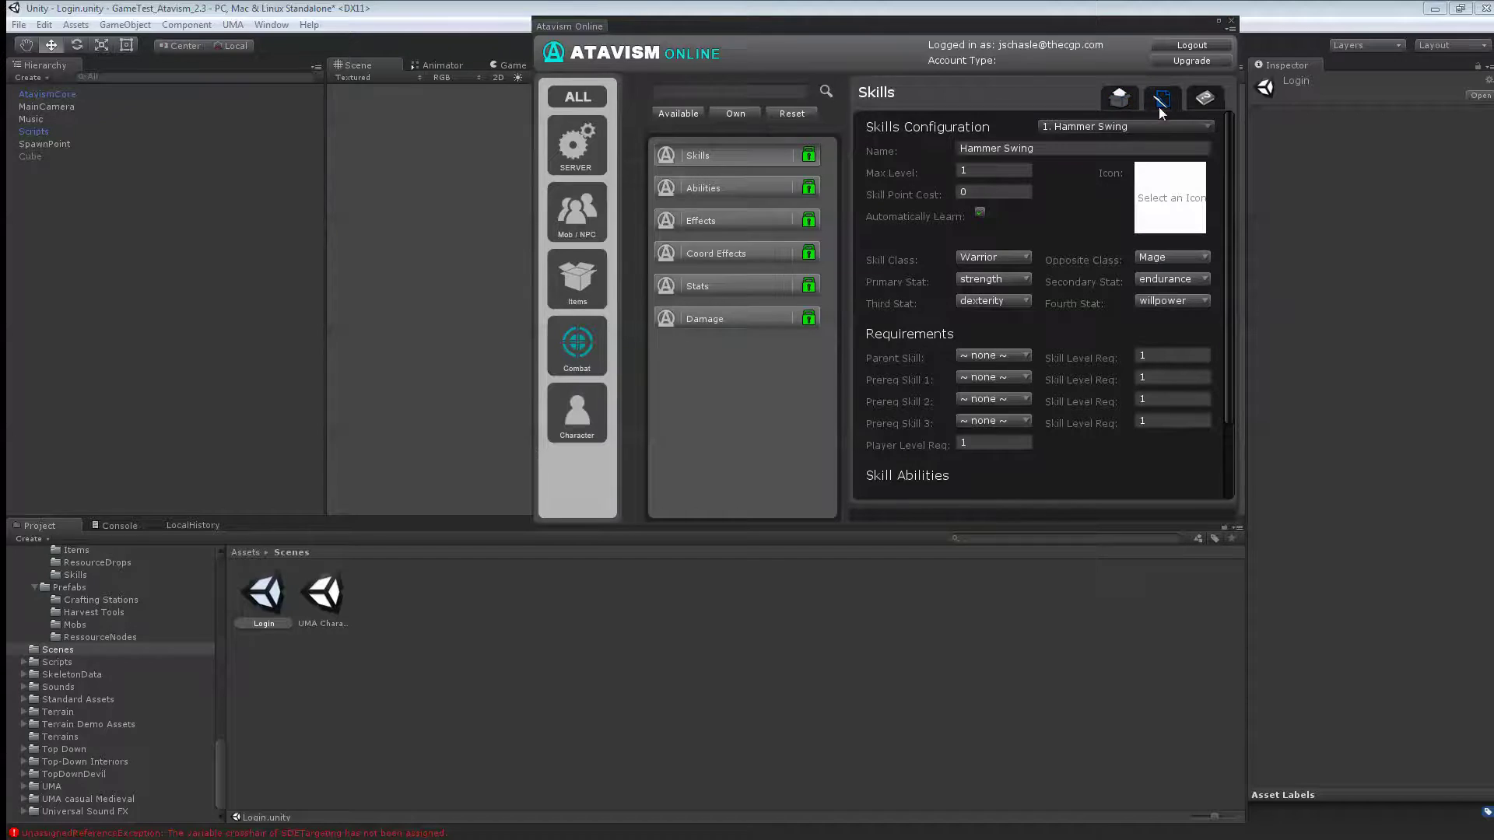
Step: Load the 6. Iron Bar crafting recipe (Metallurgy level 0, Smelter, 1 Iron Ore), then close the editor
{"action": "left_click", "coordinate": [593, 96]}
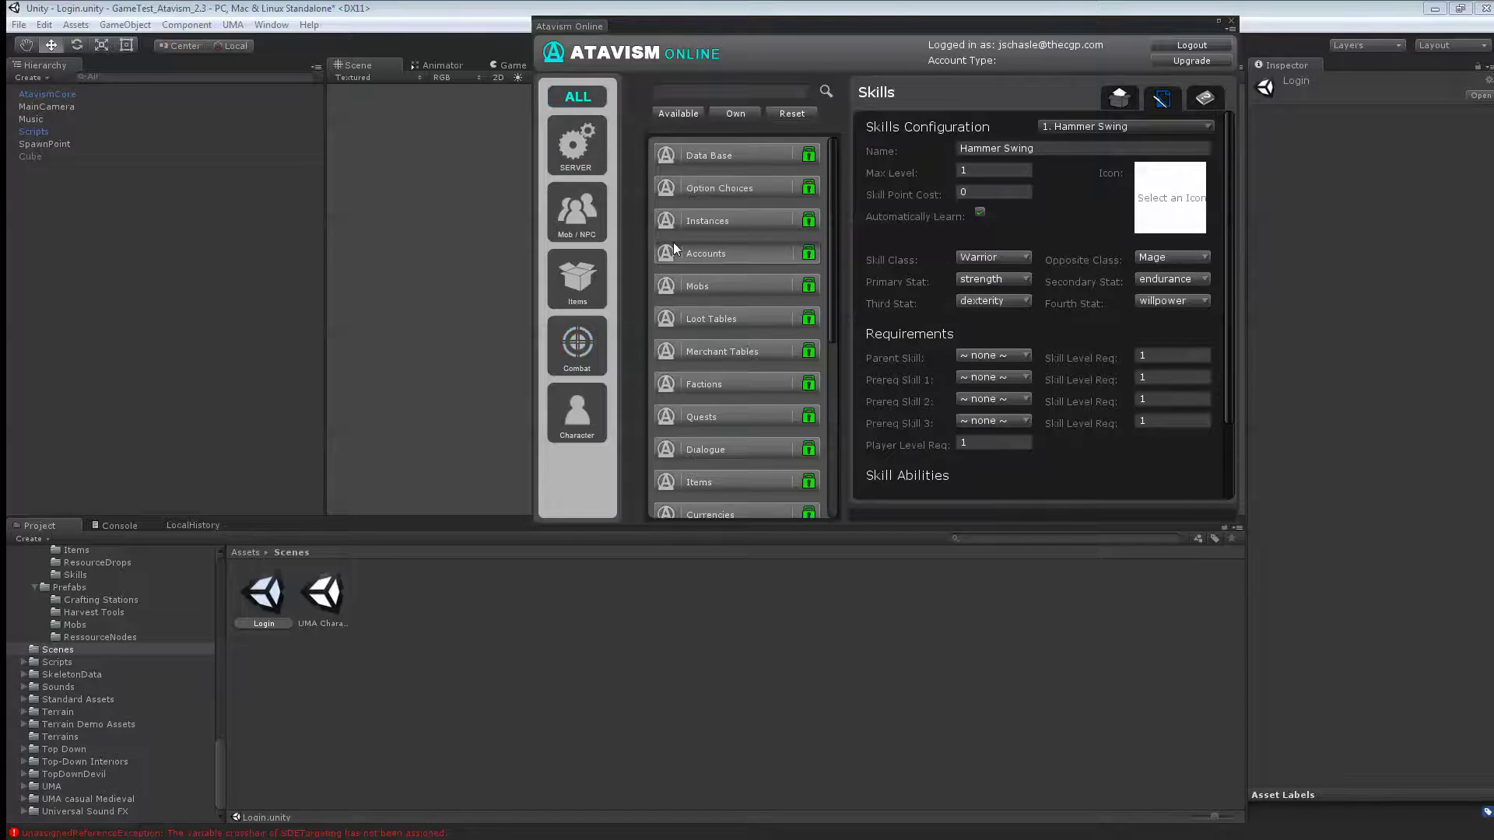
{"action": "scroll", "coordinate": [674, 241], "scroll_direction": "down", "scroll_amount": 2}
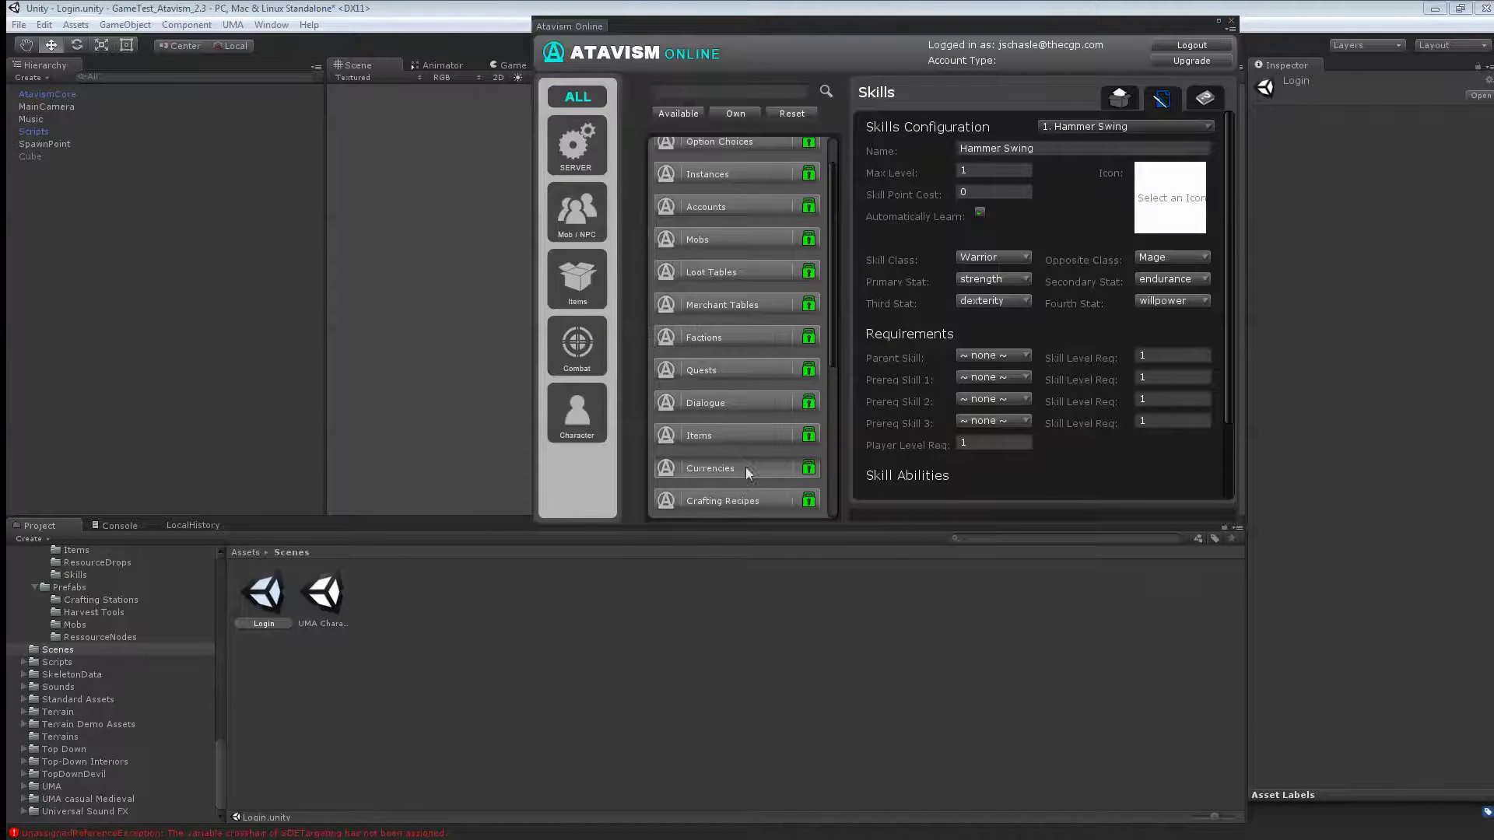
{"action": "left_click", "coordinate": [745, 498]}
{"action": "left_click", "coordinate": [1158, 105]}
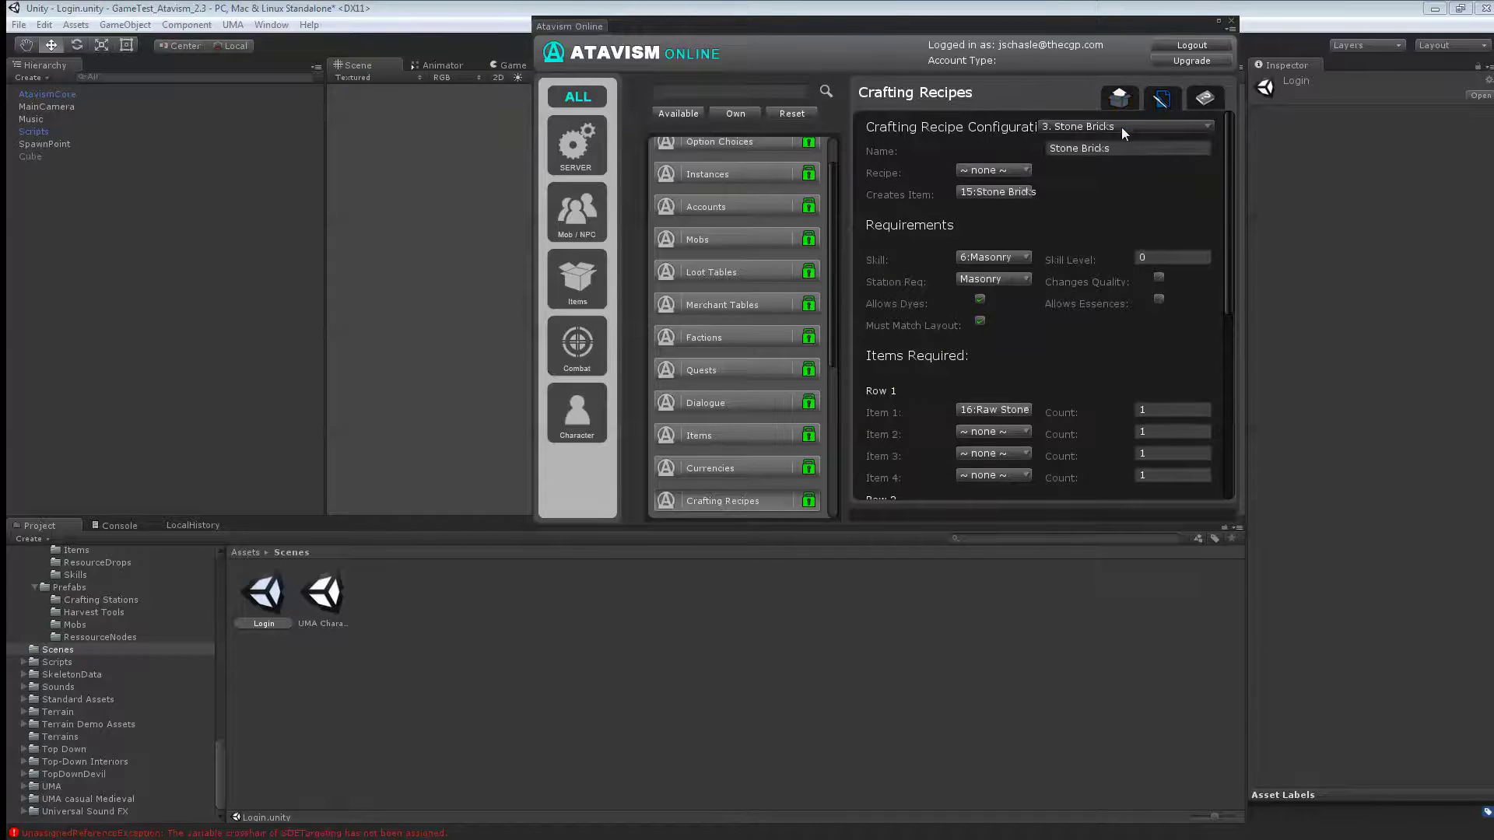
{"action": "left_click", "coordinate": [1122, 127]}
{"action": "left_click", "coordinate": [1103, 162]}
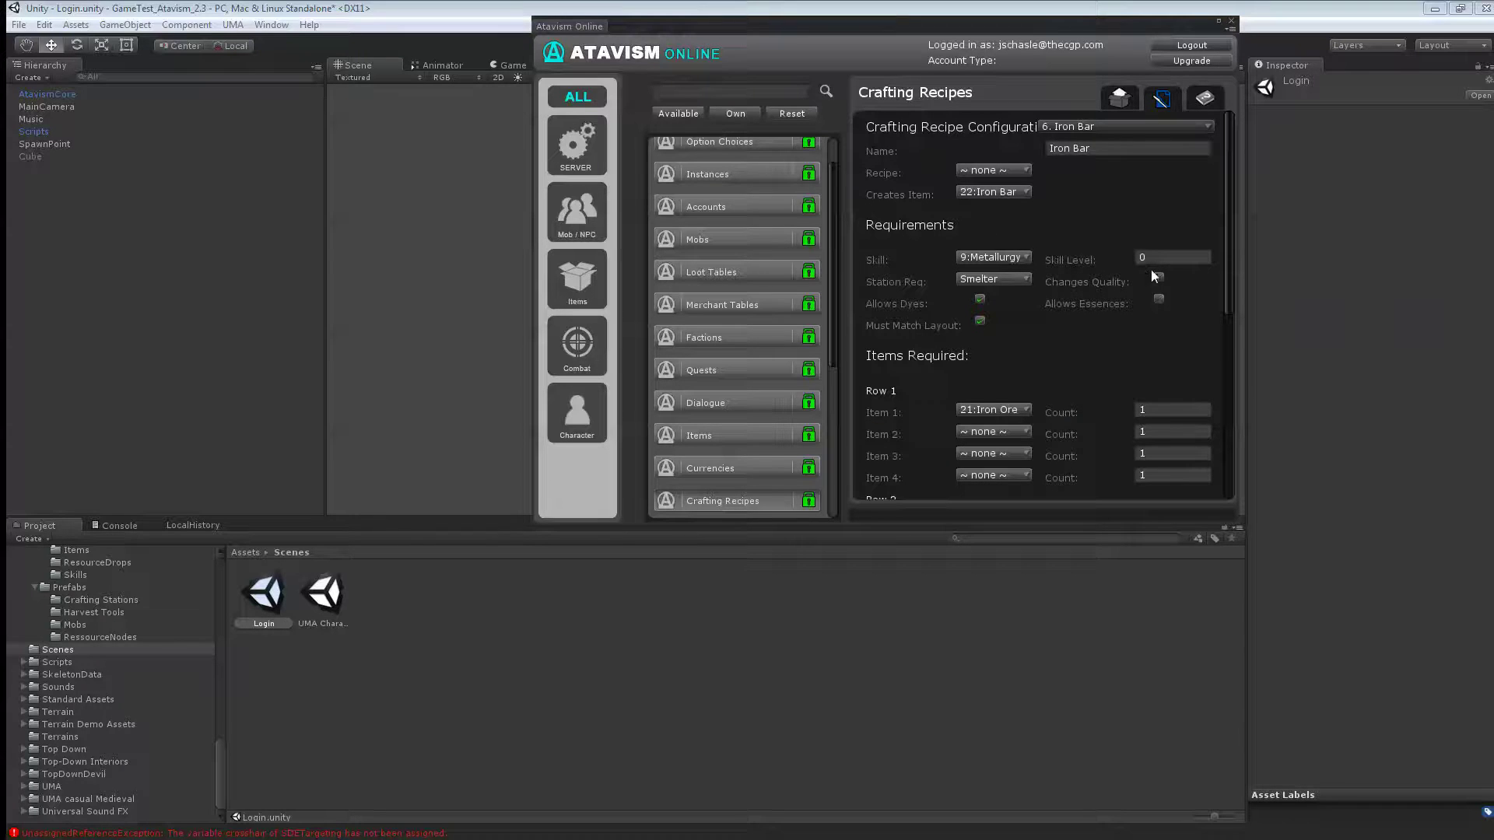
{"action": "left_click", "coordinate": [1230, 23]}
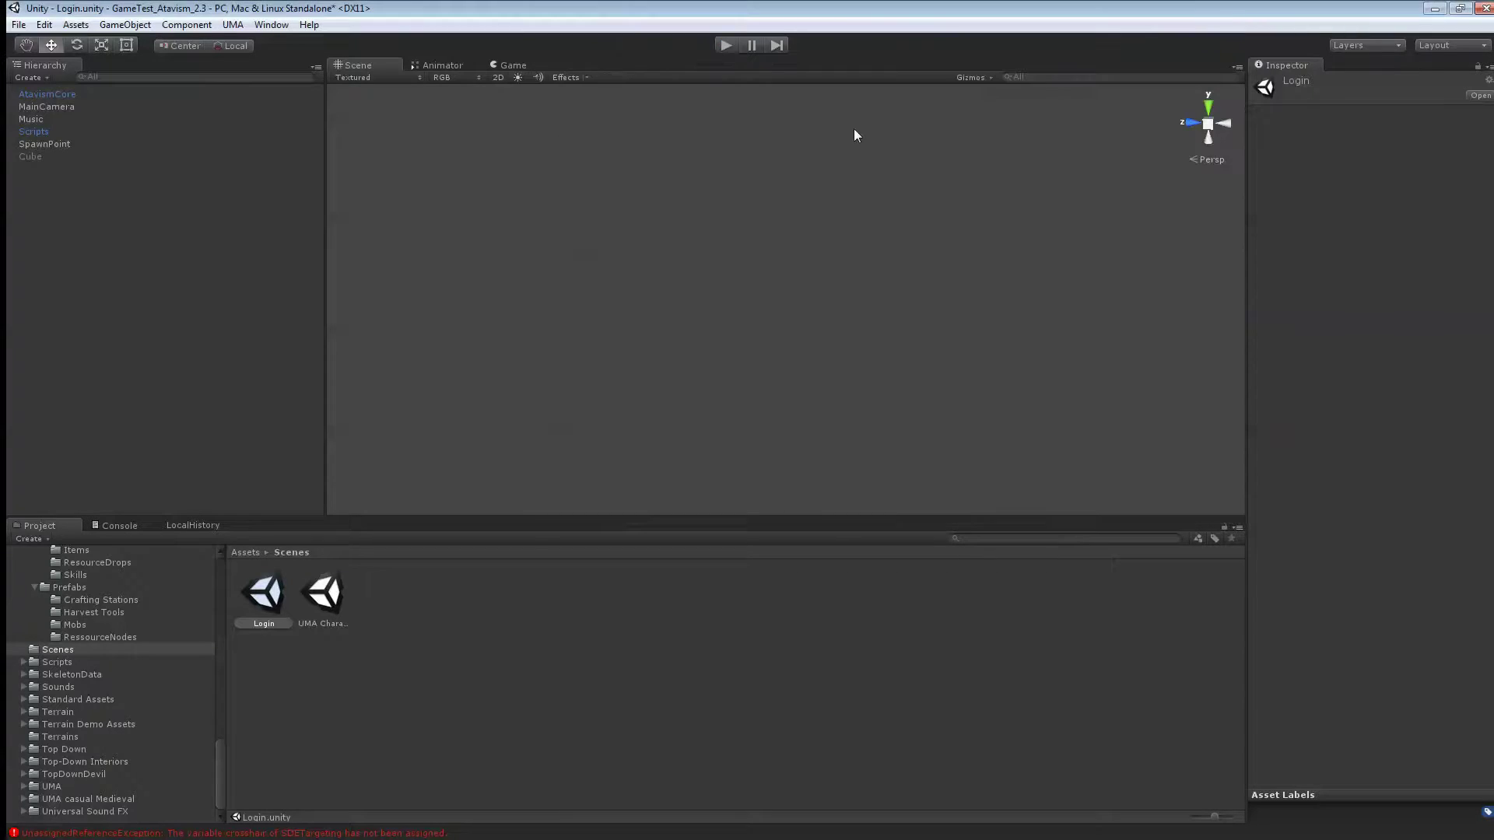
Step: Start play mode, log in with the test username, and enter the world as the existing female character
{"action": "left_click", "coordinate": [726, 44]}
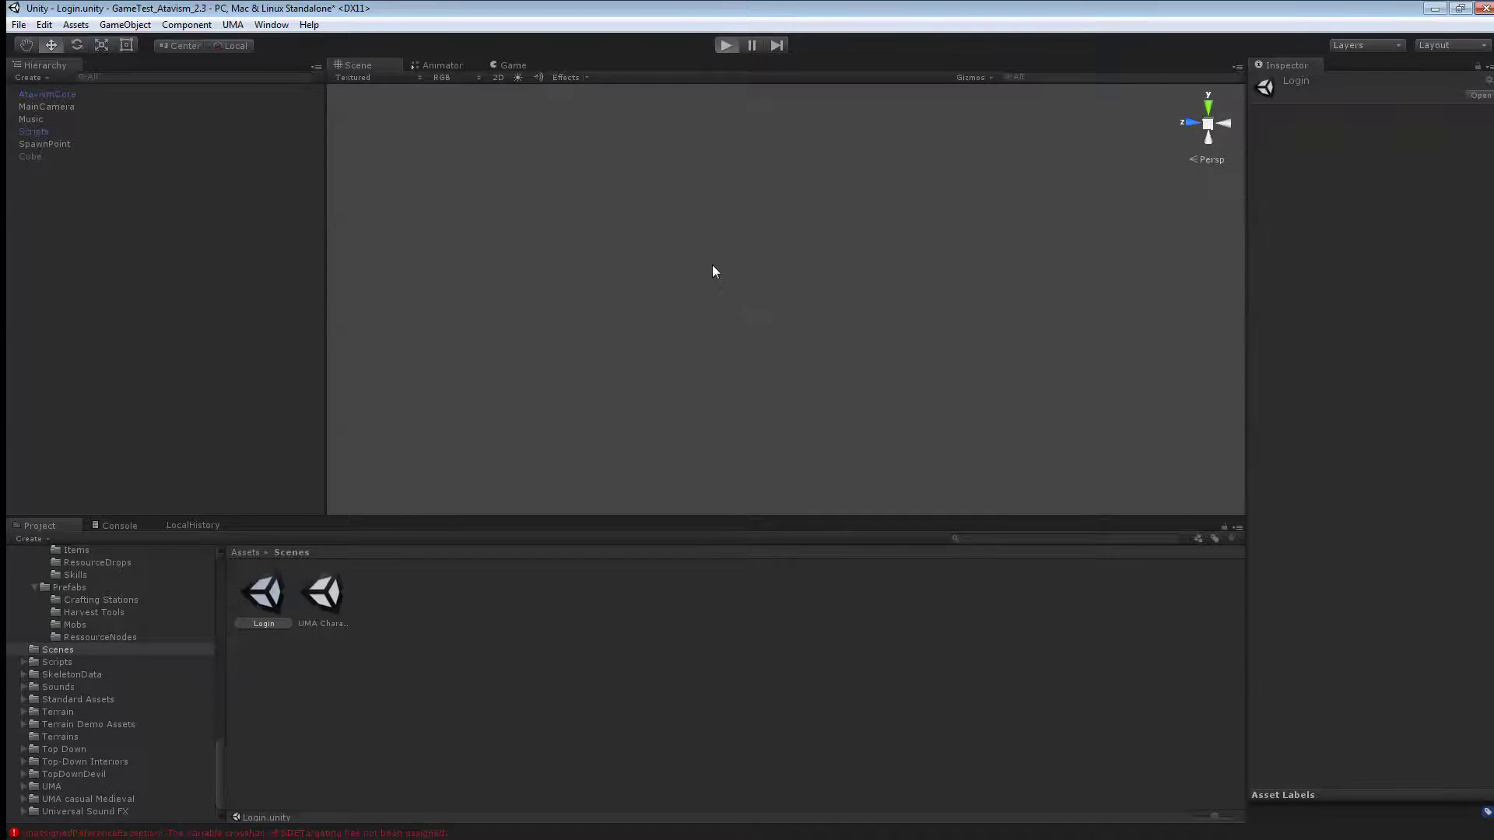
{"action": "type", "text": "New1"}
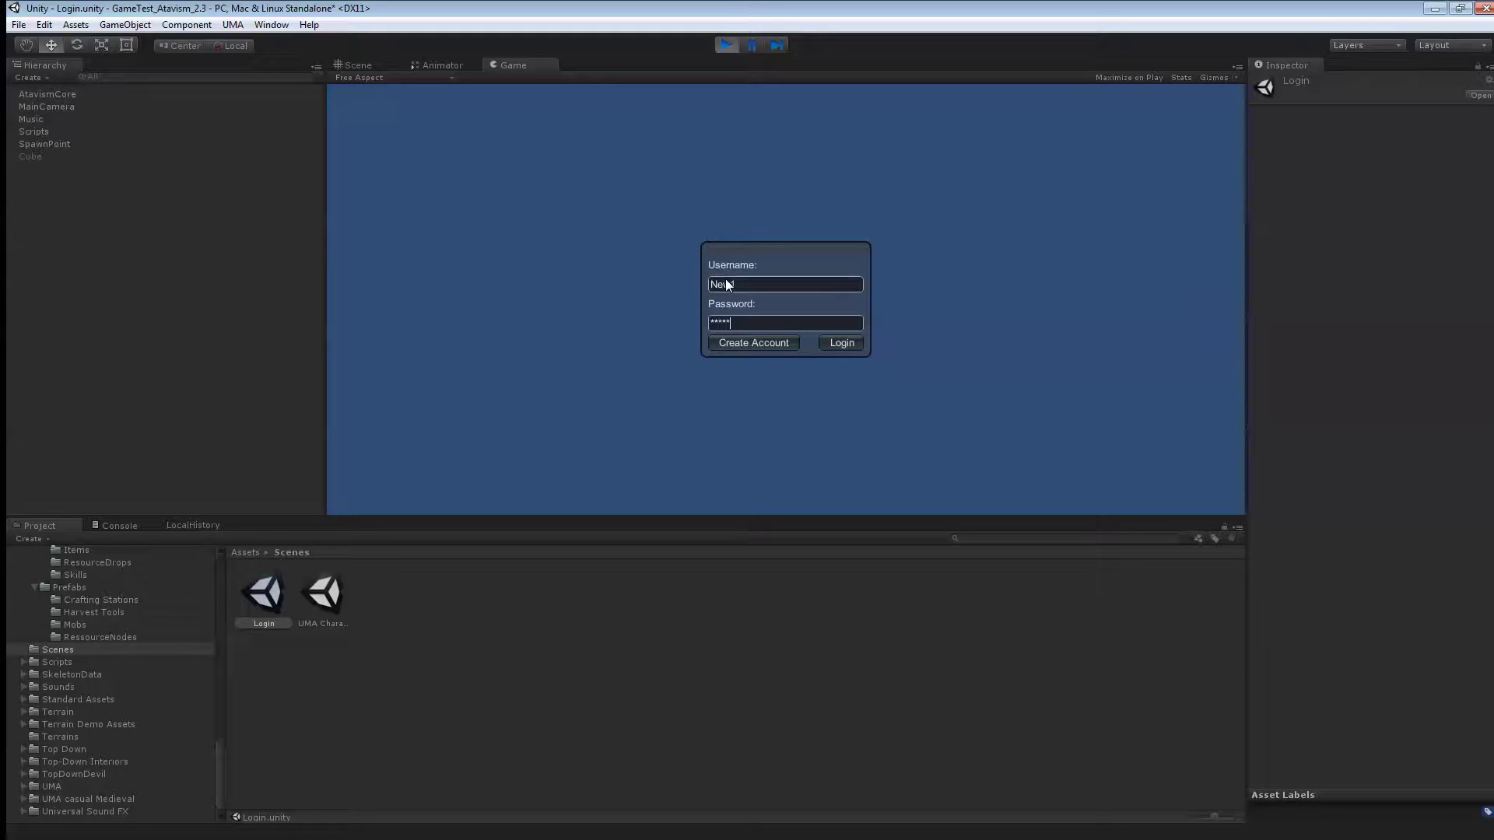
{"action": "left_click", "coordinate": [826, 342]}
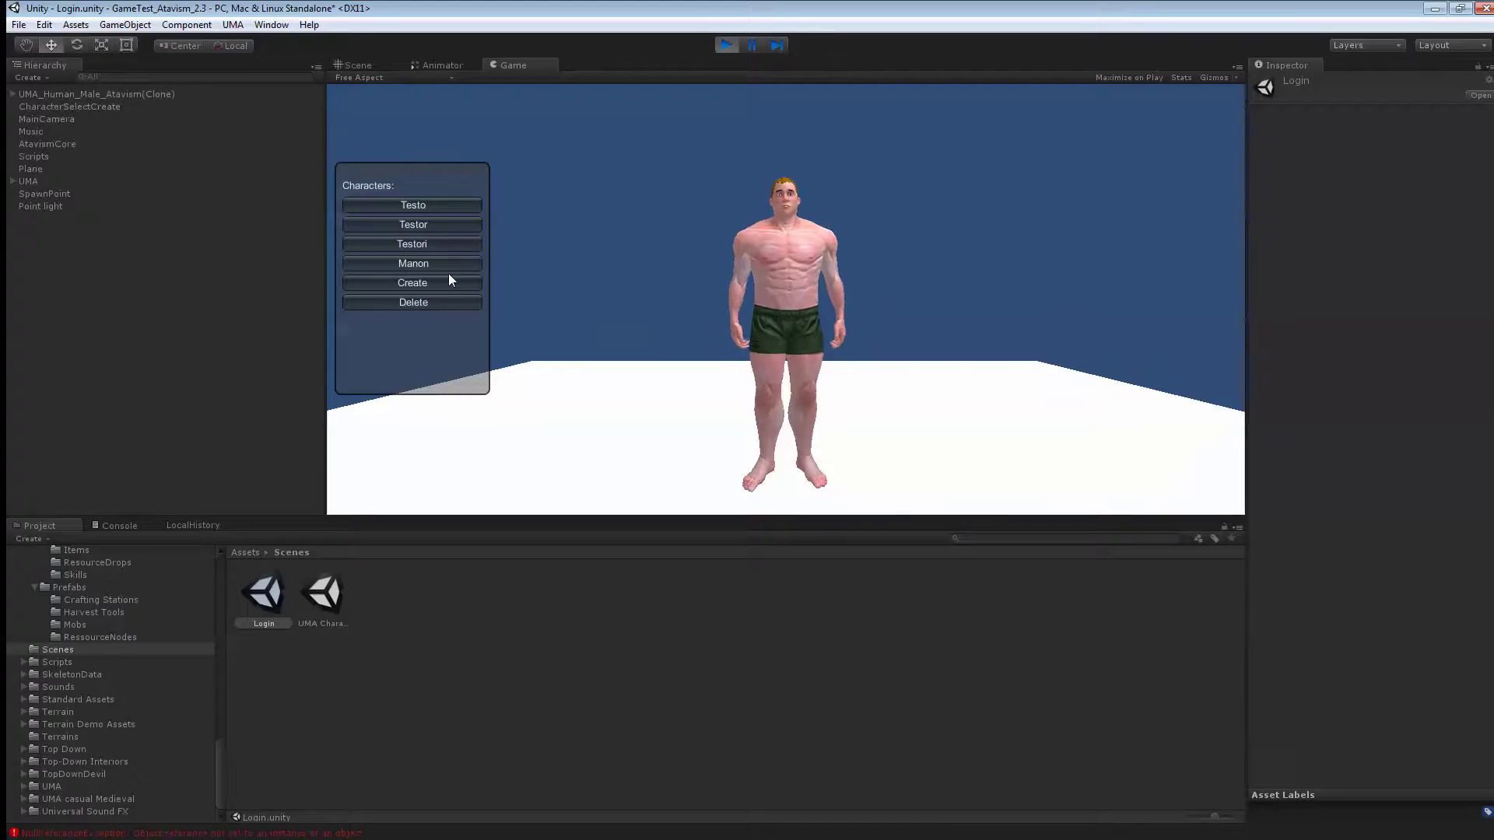
{"action": "left_click", "coordinate": [449, 270]}
{"action": "left_click", "coordinate": [786, 486]}
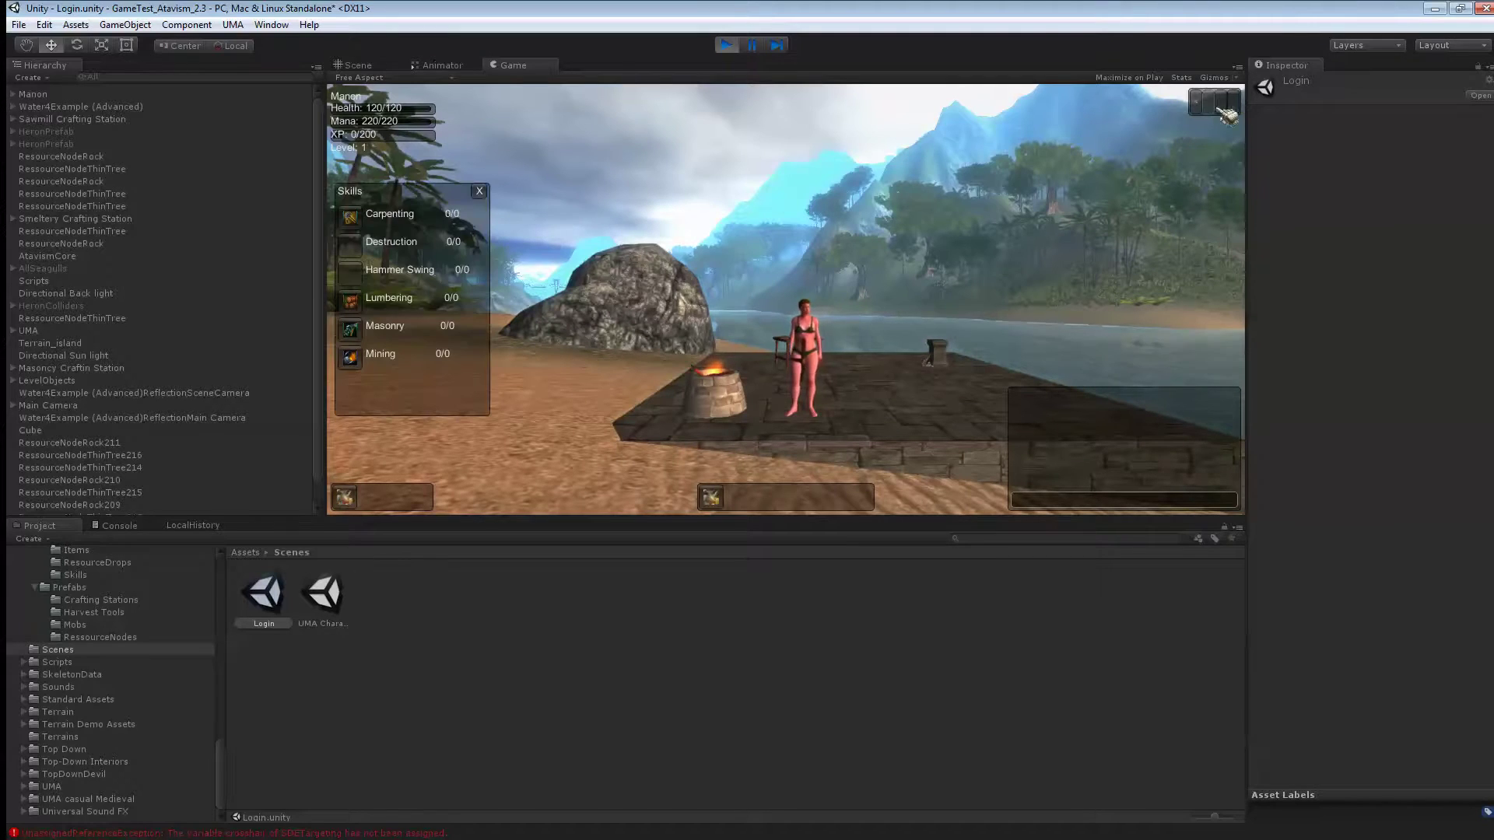
{"action": "left_click", "coordinate": [1208, 105]}
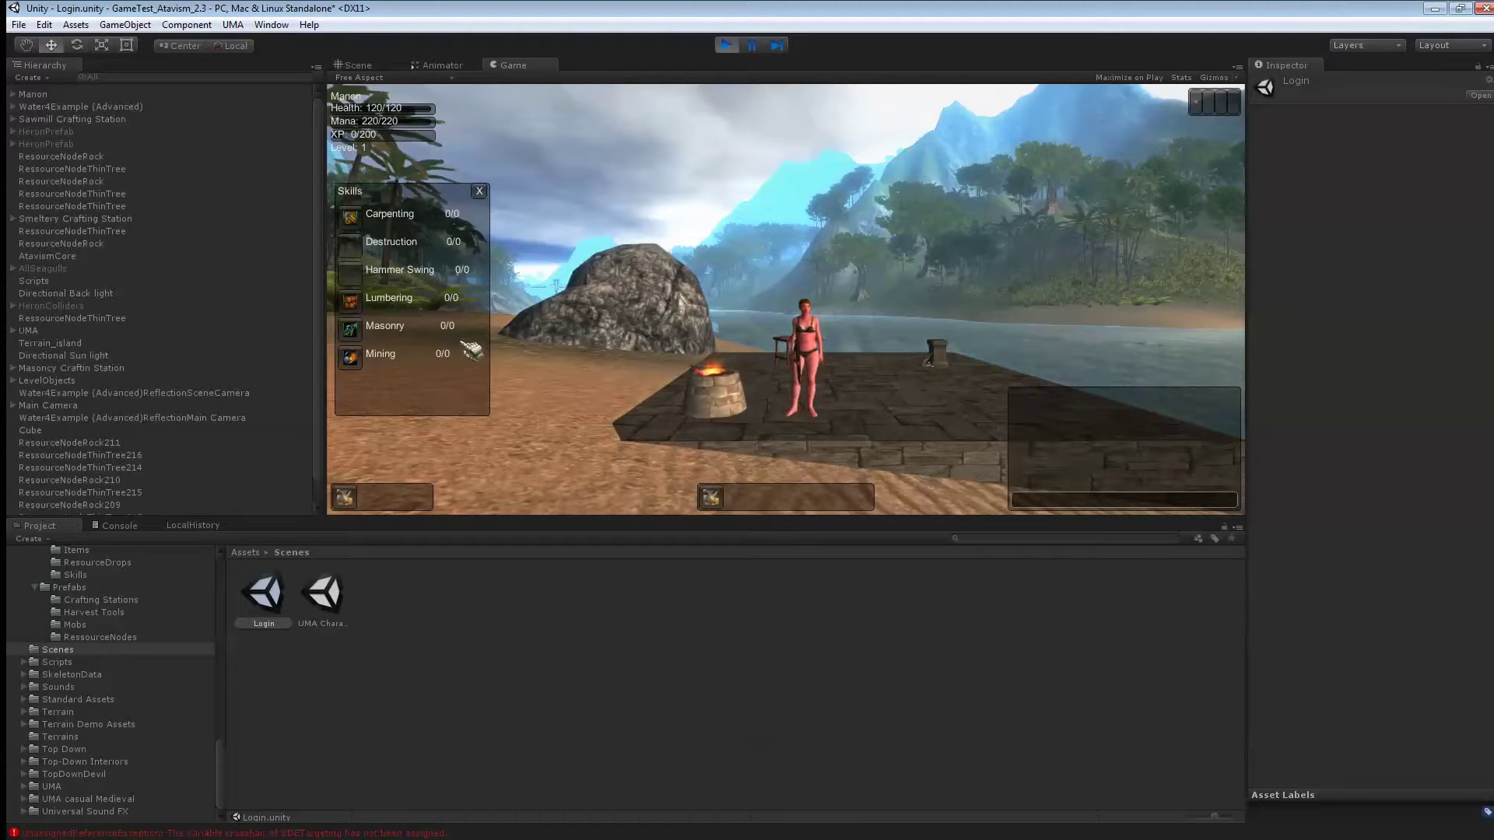
{"action": "left_click", "coordinate": [478, 192]}
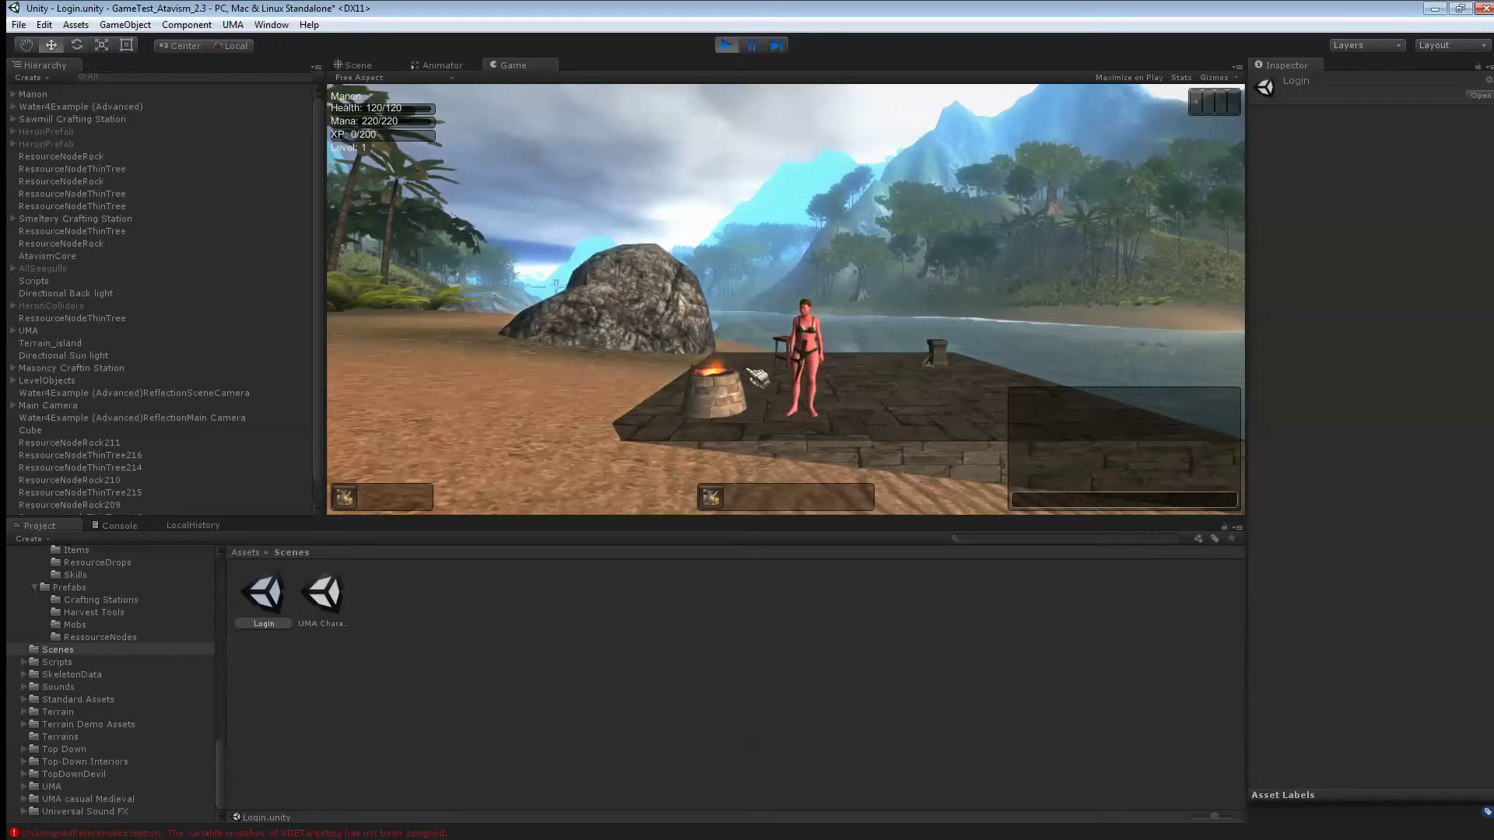